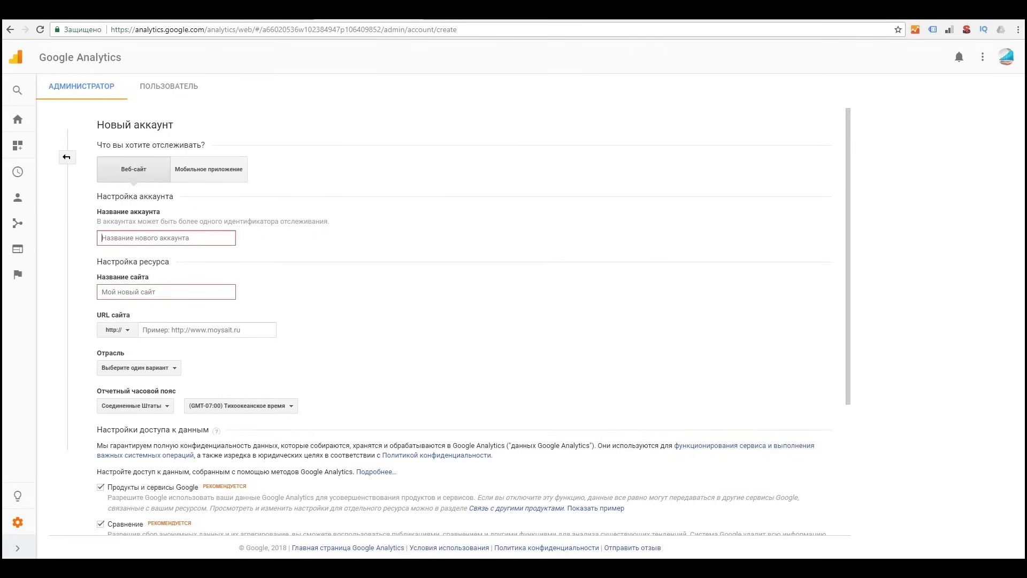
Step: Enter site.com as the account name, then reuse it as the website name and URL
{"action": "type", "text": "щ"}
{"action": "key", "text": "BackSpace"}
{"action": "key", "text": "BackSpace"}
{"action": "type", "text": "so"}
{"action": "key", "text": "Tab"}
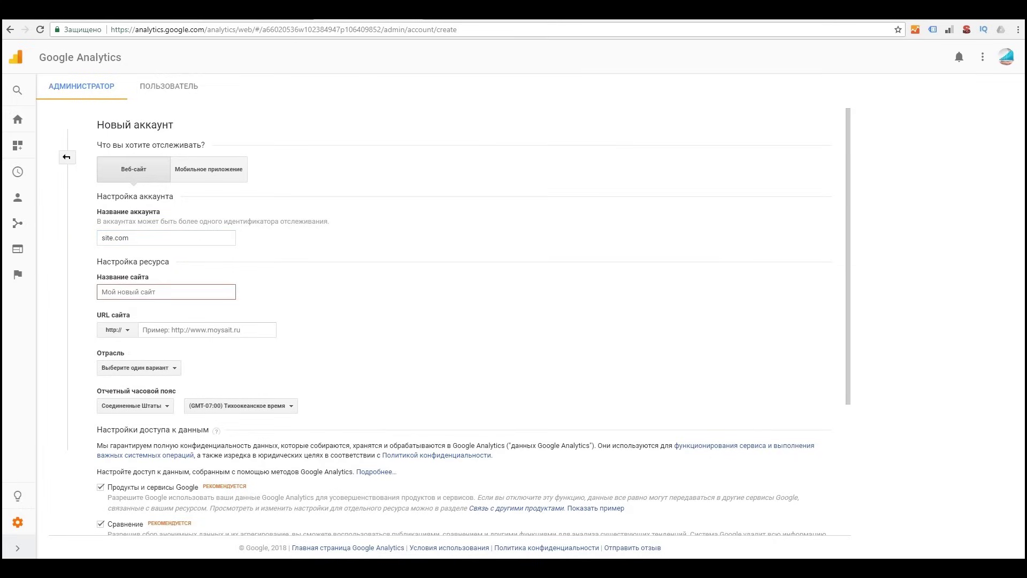
{"action": "key", "text": "shift+Tab"}
{"action": "key", "text": "ctrl+c"}
{"action": "key", "text": "Tab"}
{"action": "key", "text": "ctrl+v"}
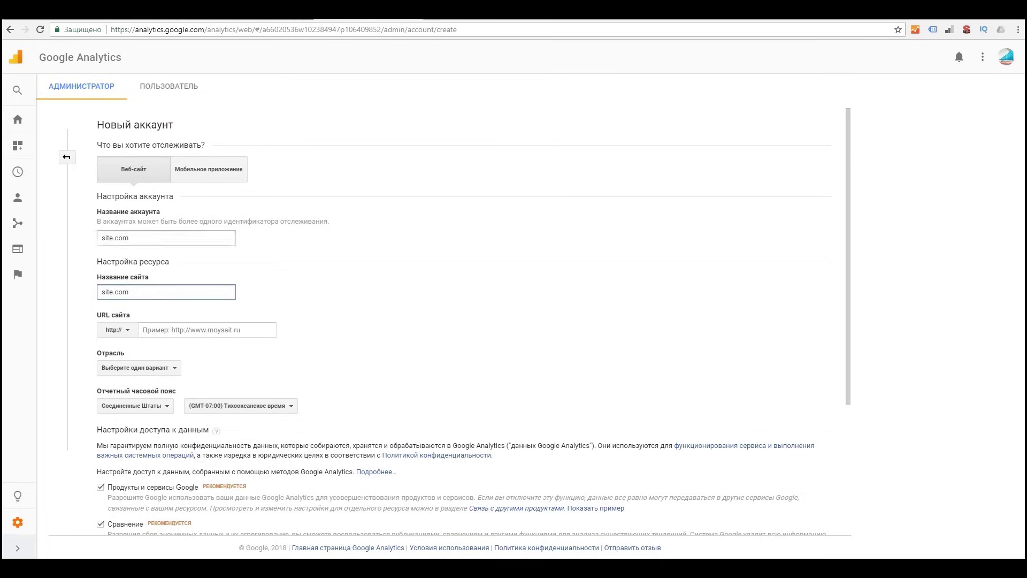
{"action": "key", "text": "Tab"}
{"action": "key", "text": "ctrl+v"}
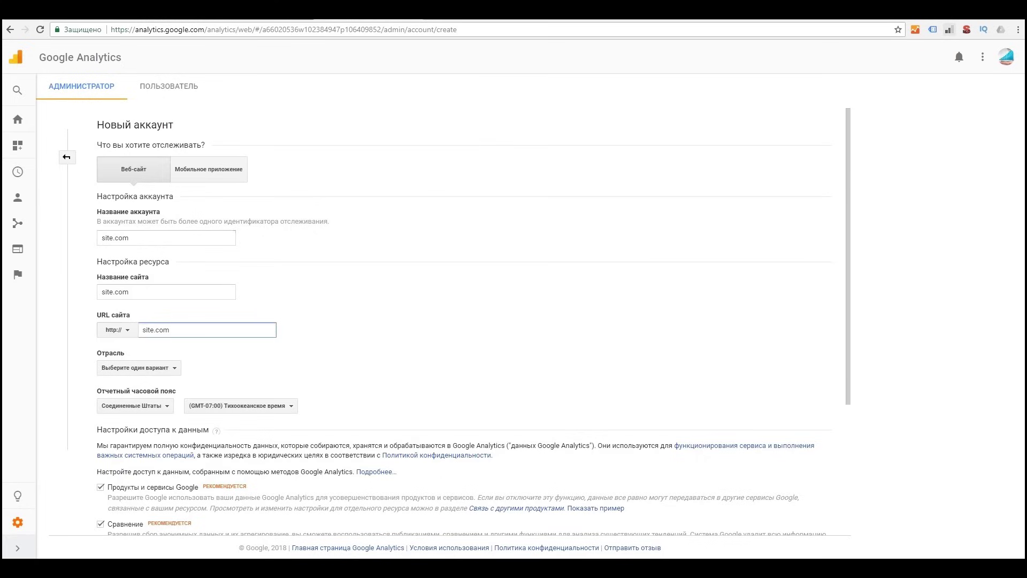
Step: Choose Бизнес и промышленность as the industry category
{"action": "key", "text": "Tab"}
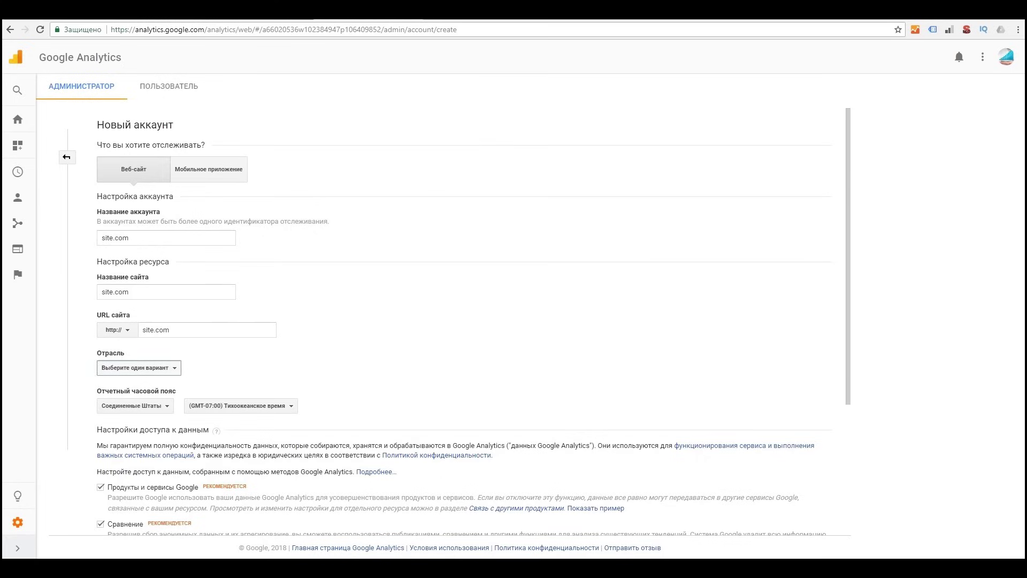
{"action": "key", "text": "Return"}
{"action": "scroll", "coordinate": [174, 462], "scroll_direction": "down", "scroll_amount": 1}
{"action": "scroll", "coordinate": [174, 463], "scroll_direction": "down", "scroll_amount": 1}
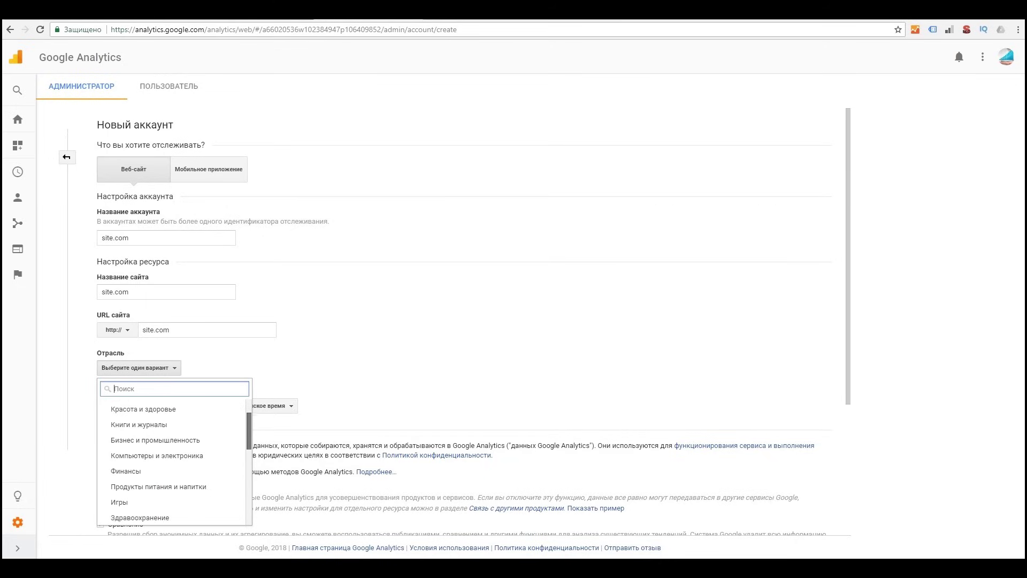
{"action": "scroll", "coordinate": [174, 463], "scroll_direction": "down", "scroll_amount": 1}
{"action": "scroll", "coordinate": [173, 463], "scroll_direction": "down", "scroll_amount": 1}
{"action": "scroll", "coordinate": [174, 463], "scroll_direction": "down", "scroll_amount": 1}
{"action": "scroll", "coordinate": [174, 463], "scroll_direction": "down", "scroll_amount": 1}
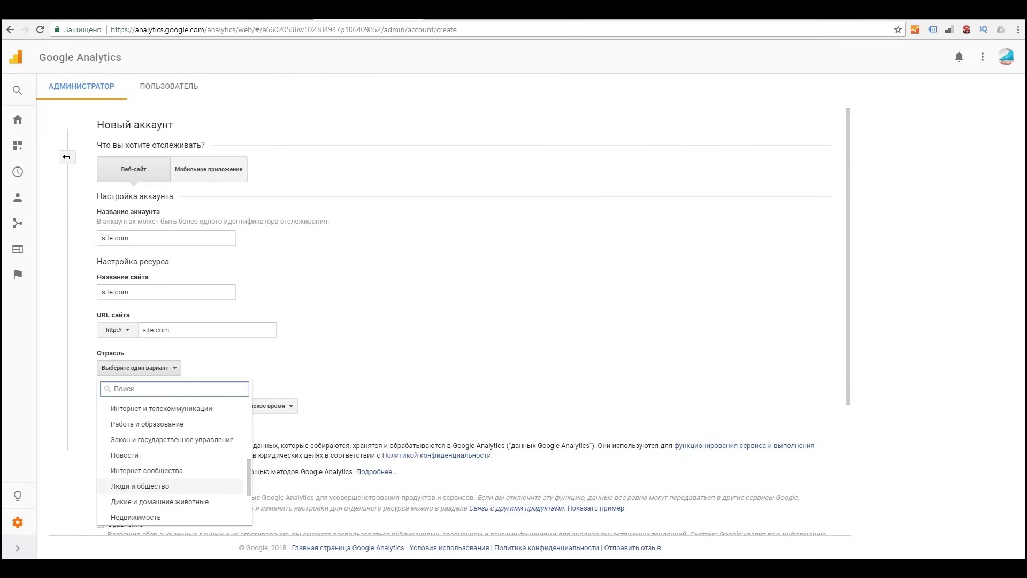
{"action": "scroll", "coordinate": [174, 462], "scroll_direction": "up", "scroll_amount": 2}
{"action": "scroll", "coordinate": [174, 463], "scroll_direction": "up", "scroll_amount": 3}
{"action": "scroll", "coordinate": [174, 463], "scroll_direction": "up", "scroll_amount": 1}
{"action": "left_click", "coordinate": [155, 428]}
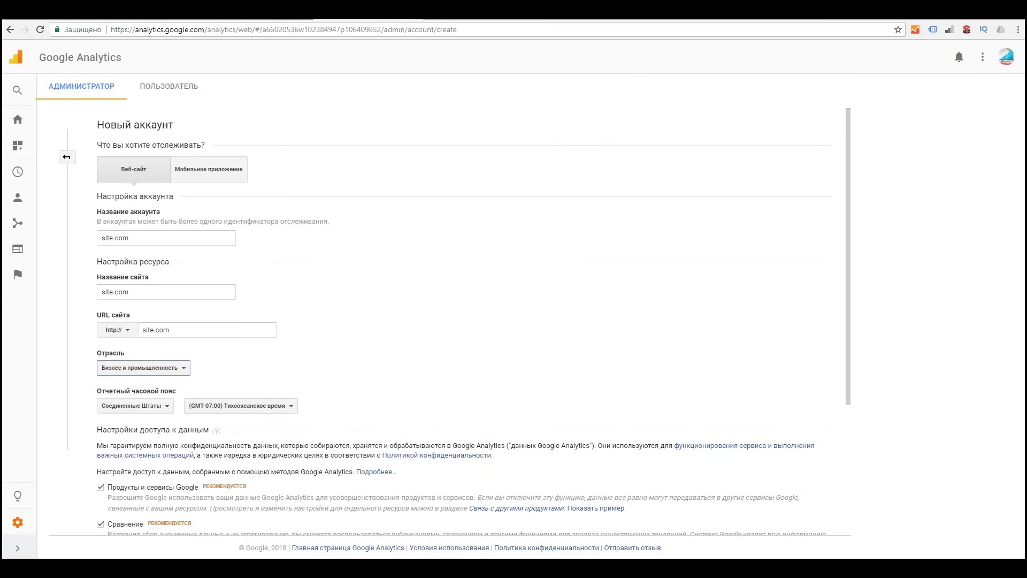
{"action": "scroll", "coordinate": [460, 321], "scroll_direction": "down", "scroll_amount": 3}
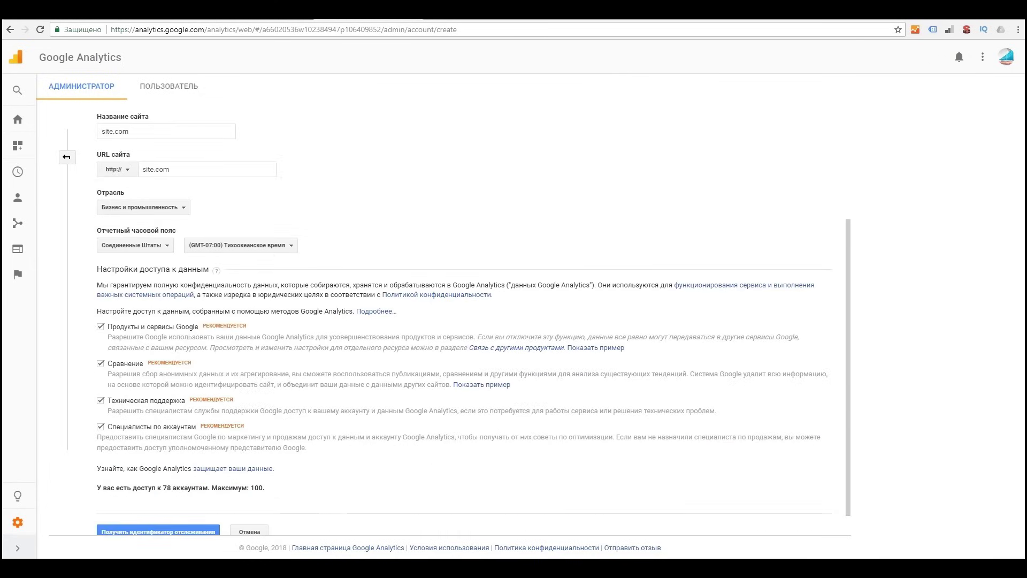
Step: Pick Россия as the country and (GMT+03:00) Москва+00 – Москва as the reporting time zone
{"action": "left_click", "coordinate": [135, 246]}
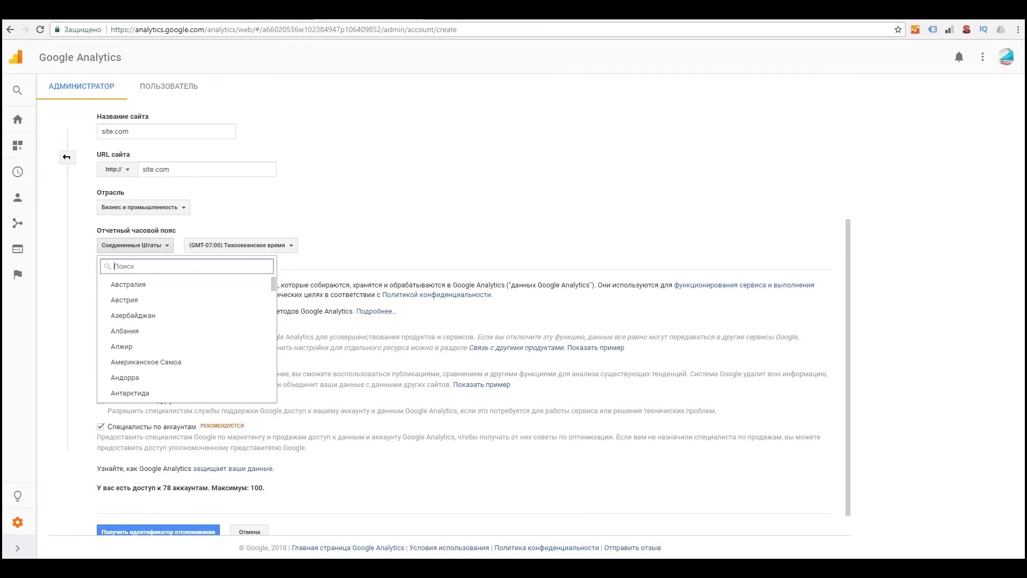
{"action": "type", "text": "Роо"}
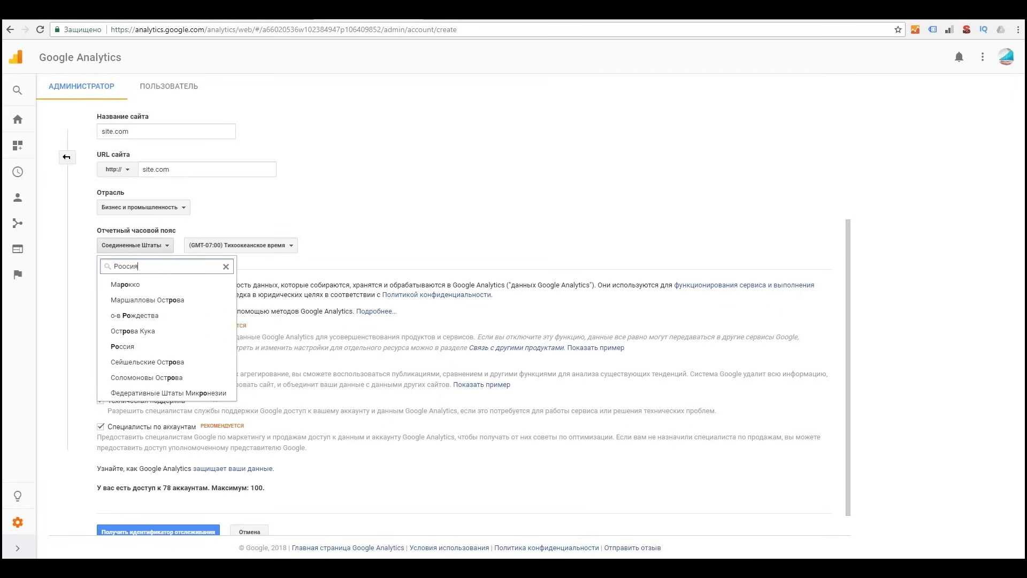
{"action": "key", "text": "BackSpace"}
{"action": "type", "text": "с"}
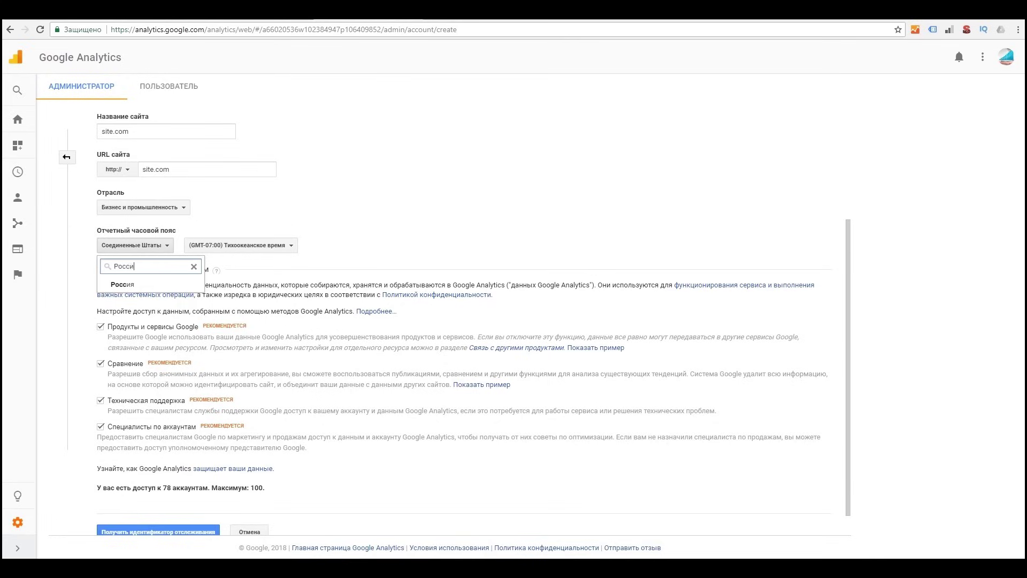
{"action": "key", "text": "Return"}
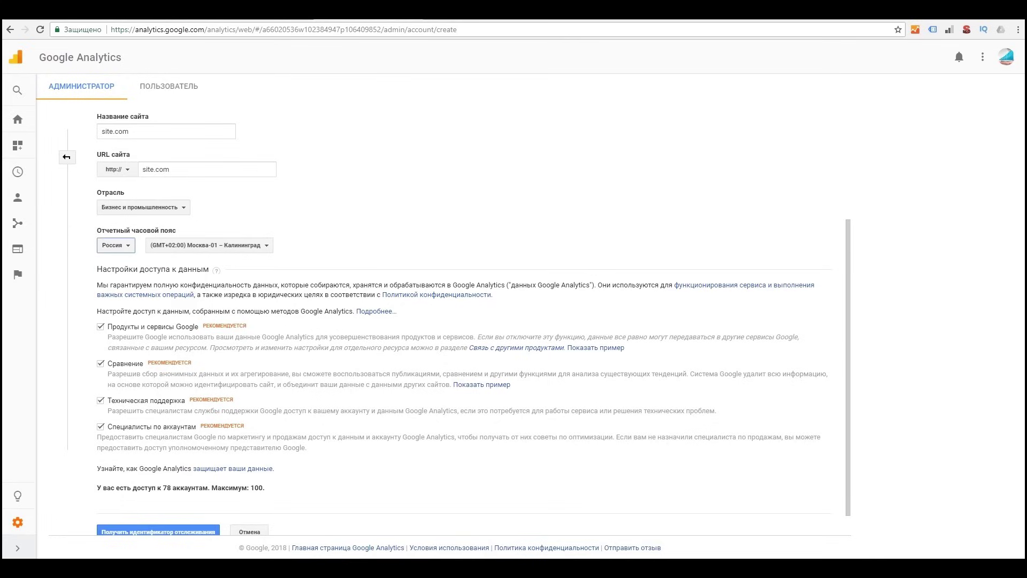
{"action": "key", "text": "Tab"}
{"action": "key", "text": "Return"}
{"action": "key", "text": "Down"}
{"action": "key", "text": "Down"}
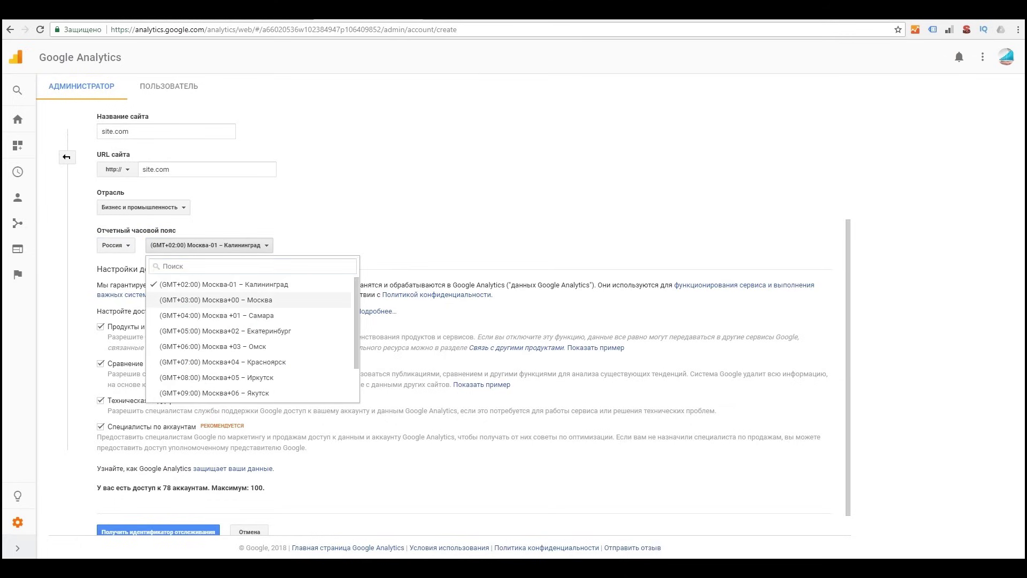
{"action": "key", "text": "Return"}
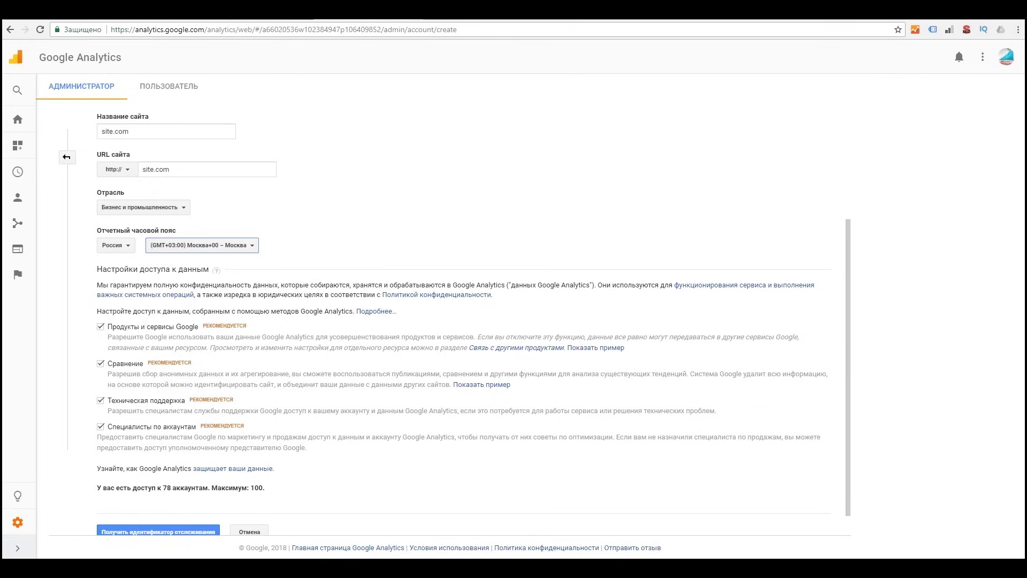
{"action": "scroll", "coordinate": [474, 321], "scroll_direction": "down", "scroll_amount": 1}
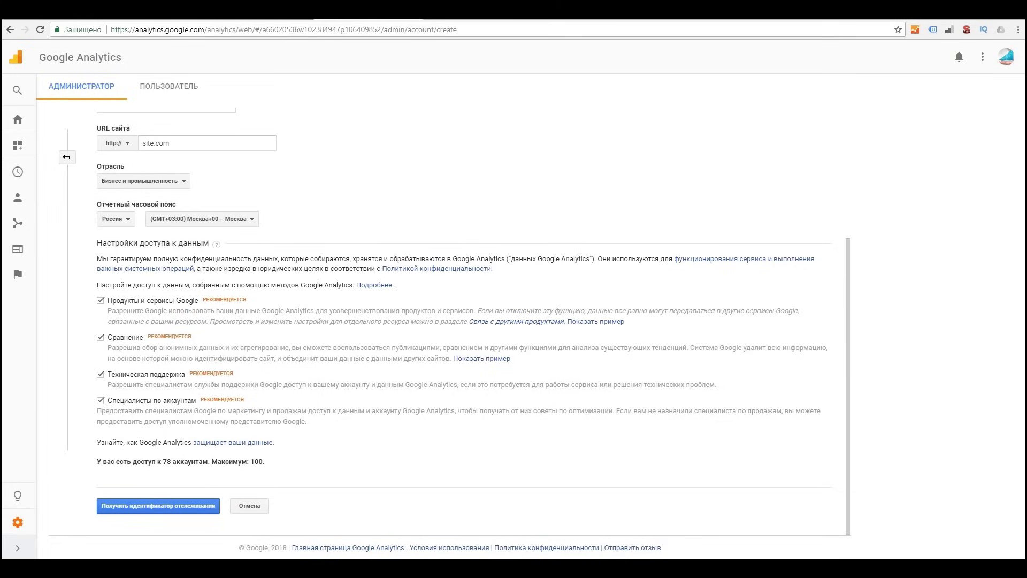
Step: Request a tracking ID, agree to the GDPR data-processing terms and accept the terms of service
{"action": "key", "text": "Return"}
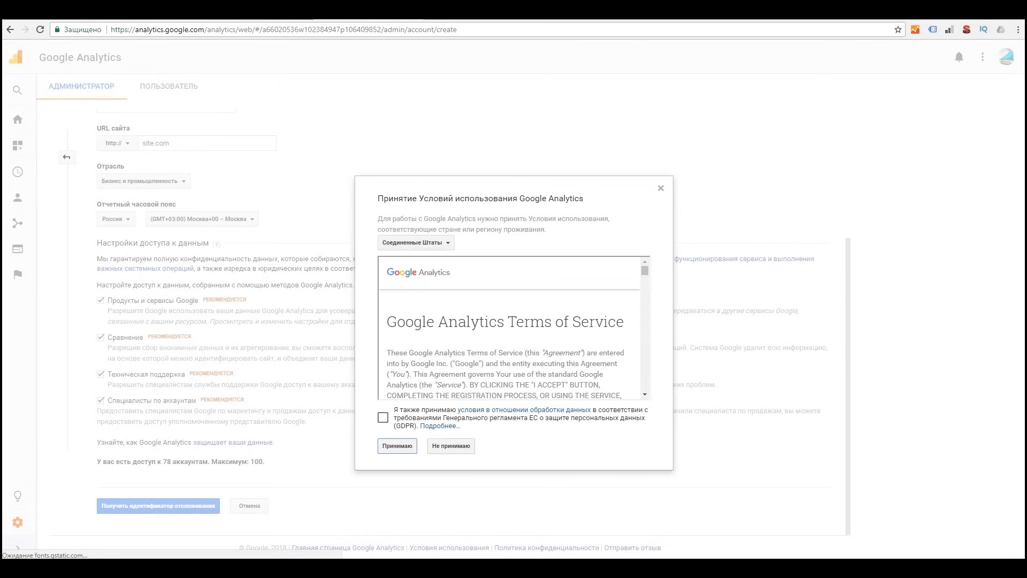
{"action": "left_click", "coordinate": [383, 417]}
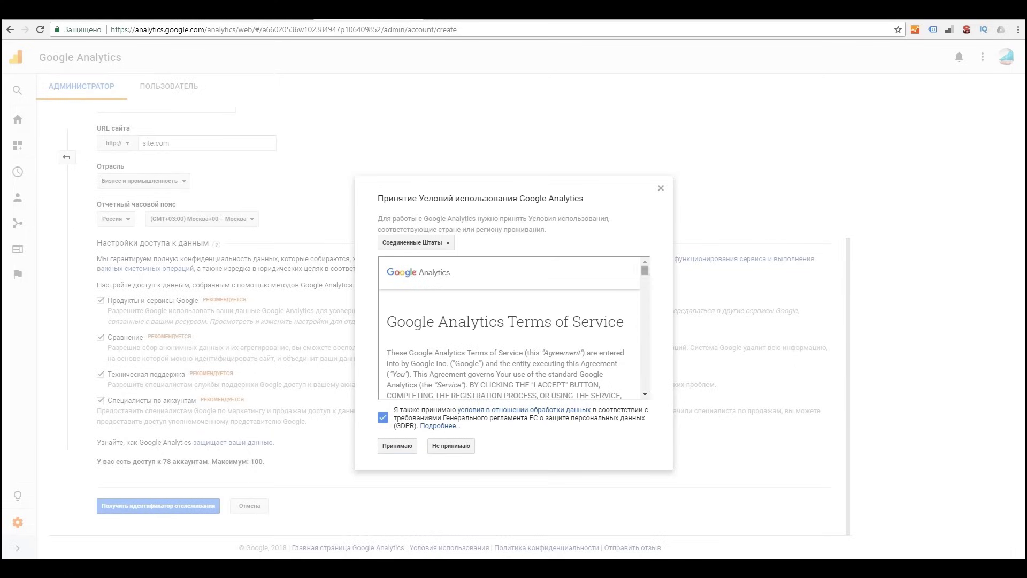
{"action": "left_click", "coordinate": [397, 446]}
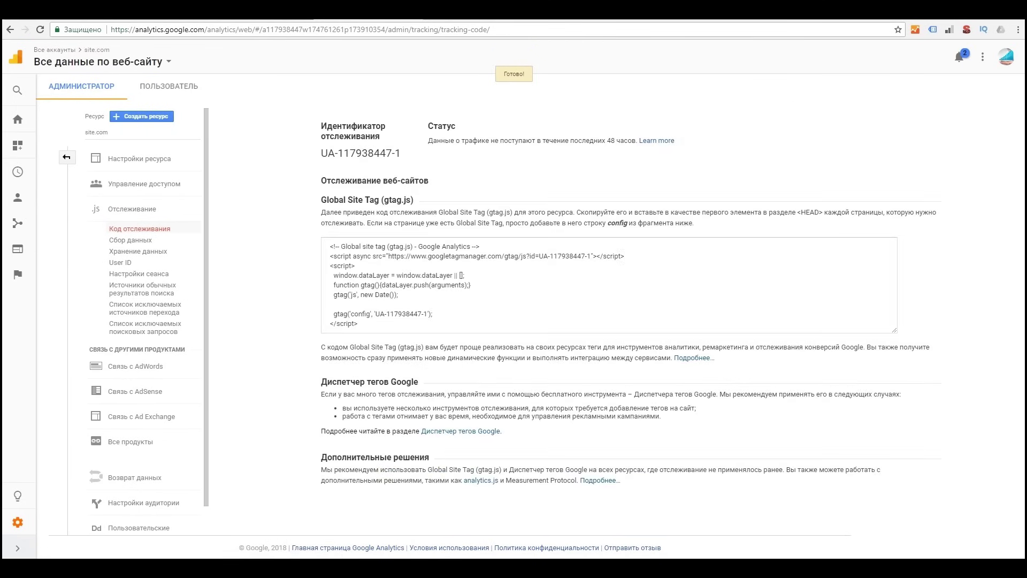
Step: Select the full gtag.js Global Site Tag code snippet
{"action": "left_click", "coordinate": [481, 284]}
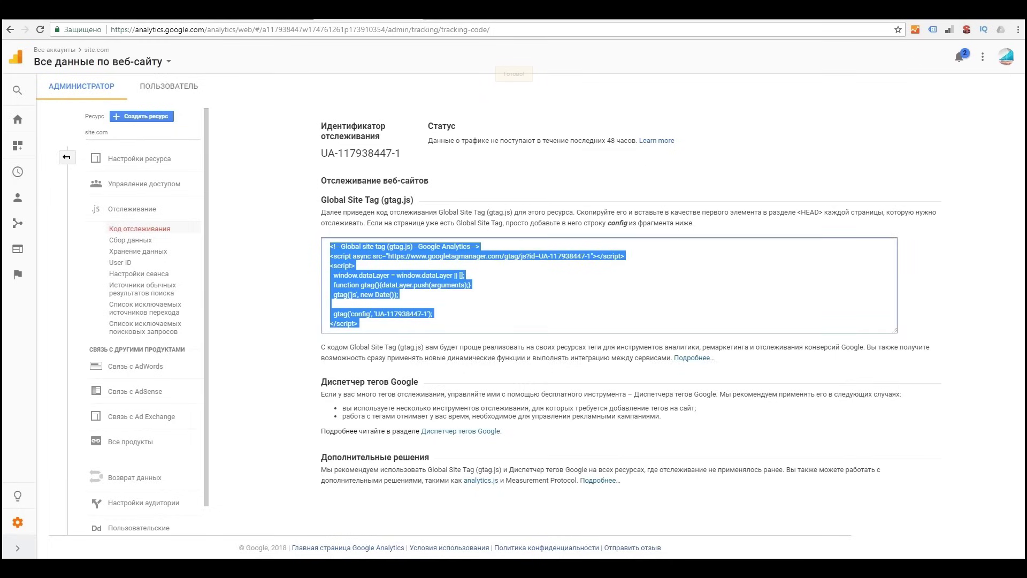
{"action": "left_click_drag", "start_coordinate": [428, 313], "coordinate": [329, 245]}
{"action": "left_click", "coordinate": [430, 313]}
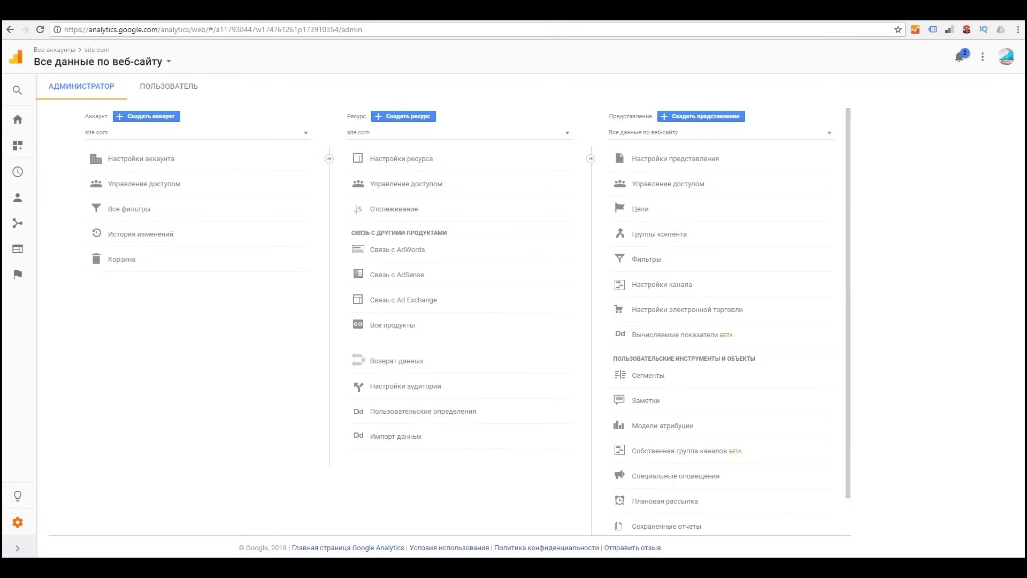
{"action": "left_click", "coordinate": [146, 116]}
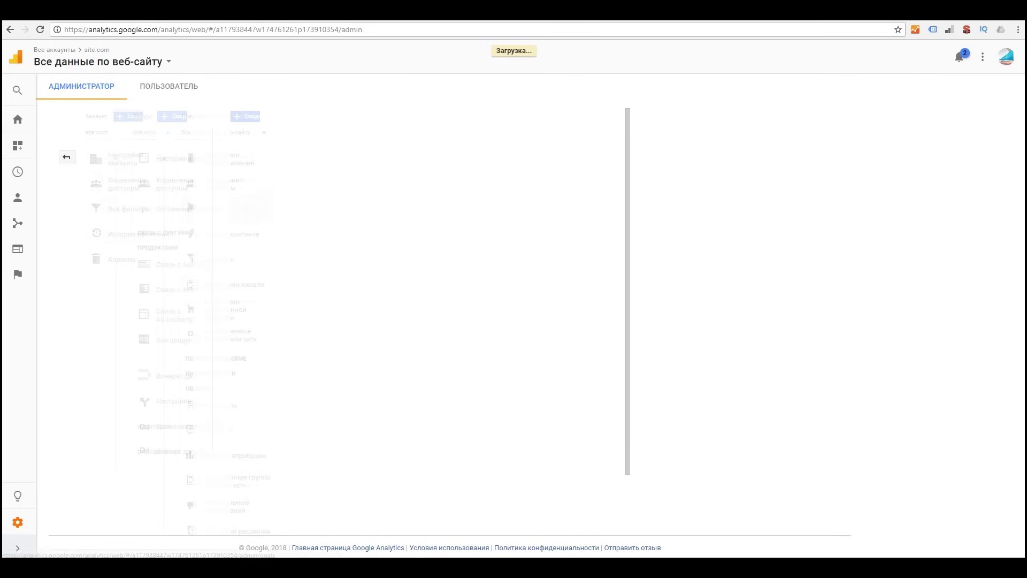
{"action": "scroll", "coordinate": [473, 321], "scroll_direction": "down", "scroll_amount": 3}
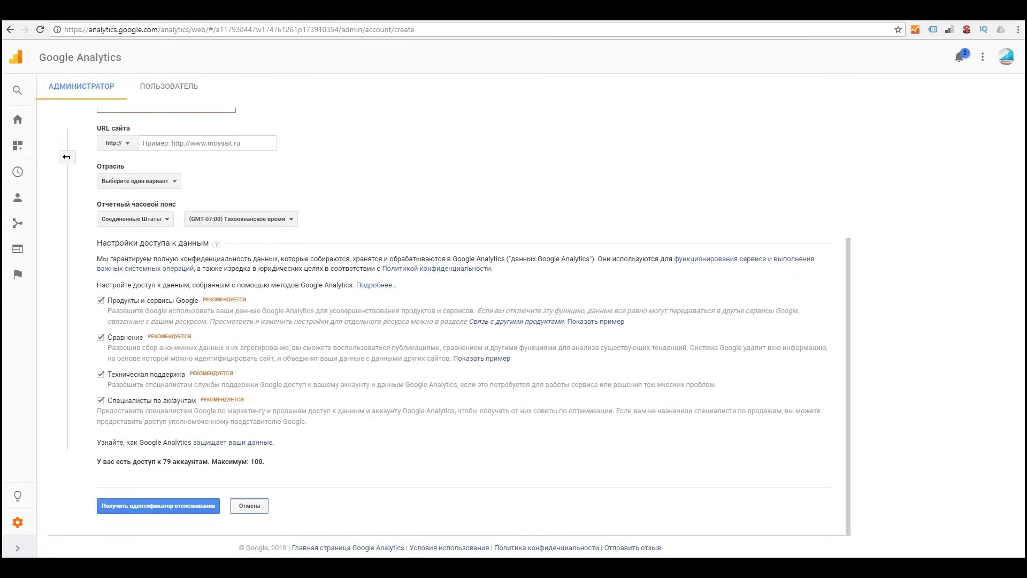
{"action": "left_click", "coordinate": [250, 505]}
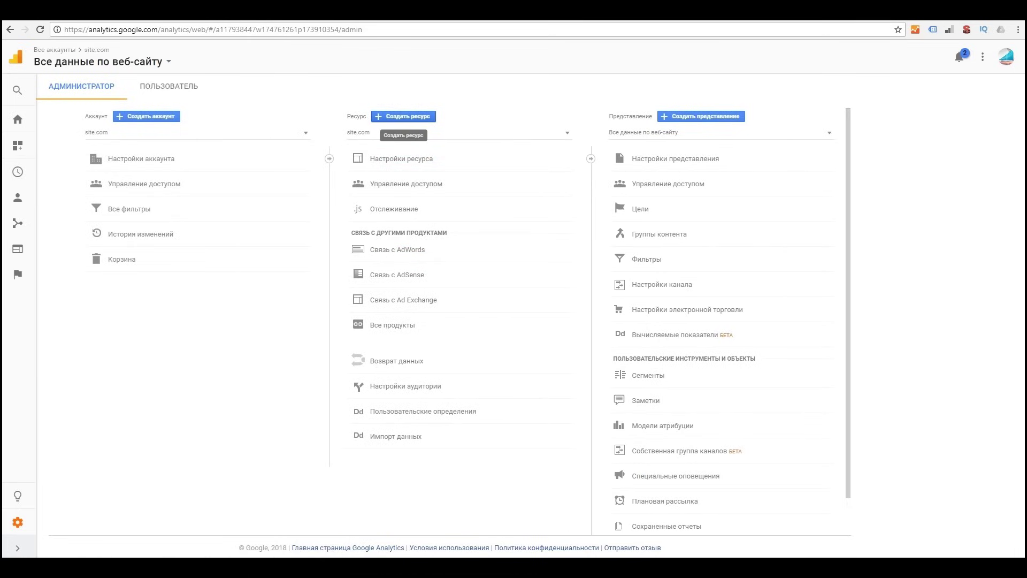
{"action": "left_click", "coordinate": [374, 132]}
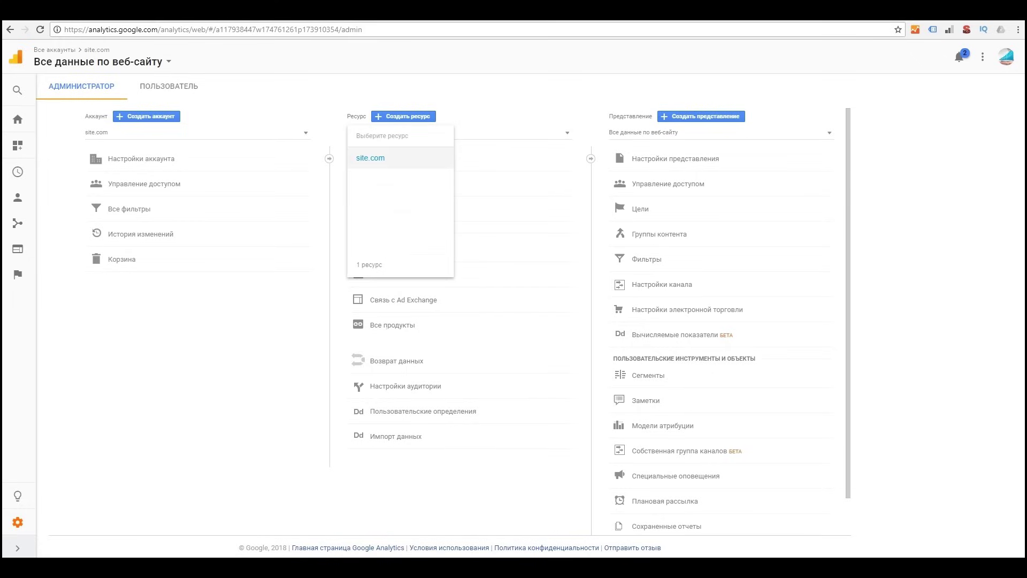
{"action": "left_click", "coordinate": [371, 158]}
{"action": "left_click", "coordinate": [403, 116]}
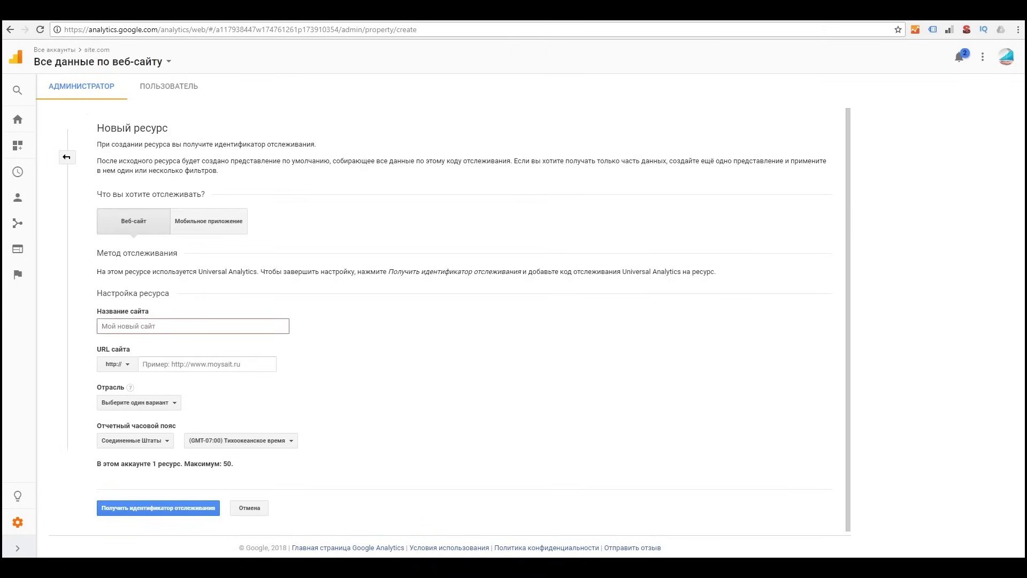
{"action": "left_click", "coordinate": [249, 508]}
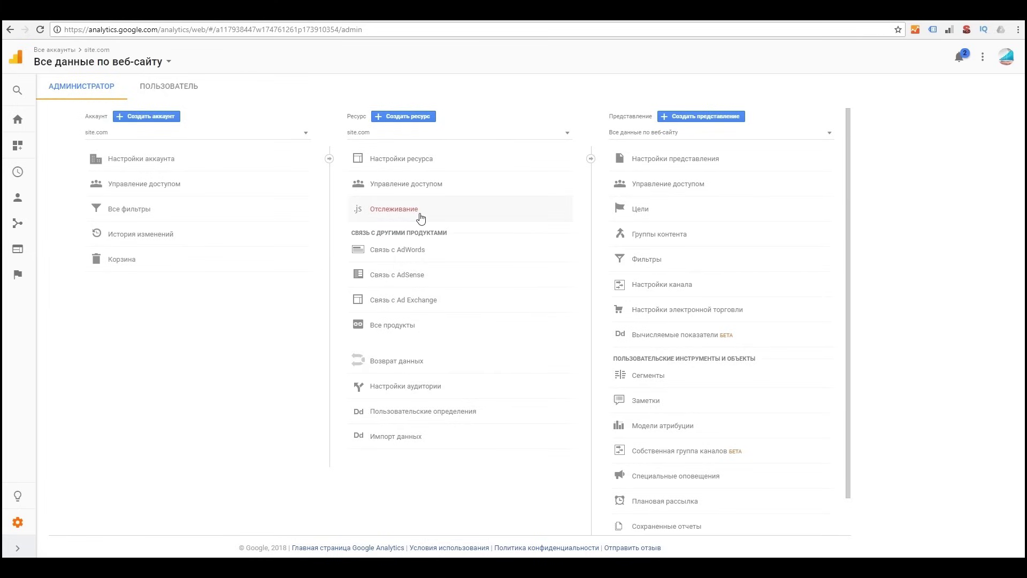
{"action": "left_click", "coordinate": [384, 190]}
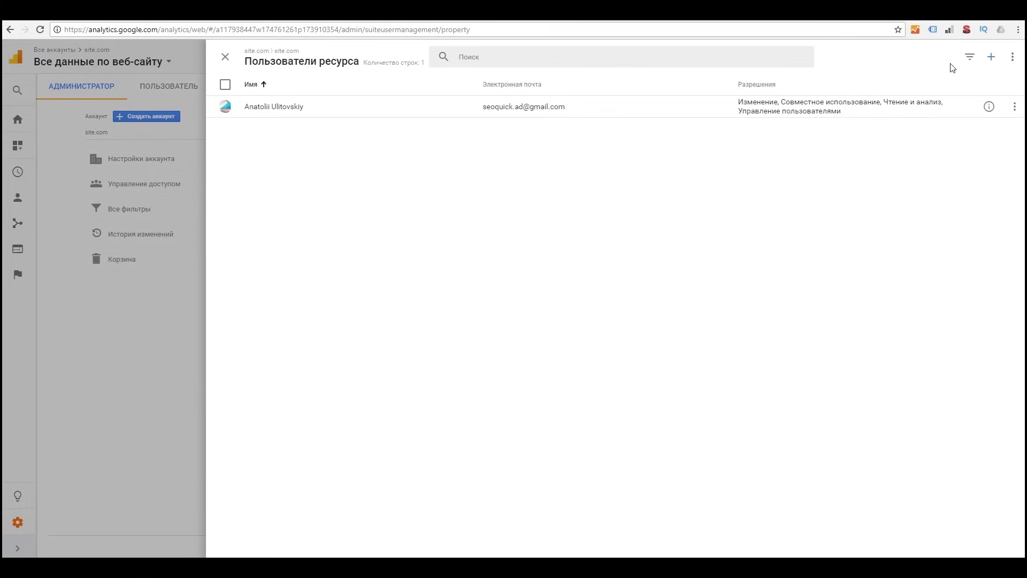
Step: Add the second user's e-mail with Изменение (edit) permission, save, and close the property users list
{"action": "left_click", "coordinate": [991, 56]}
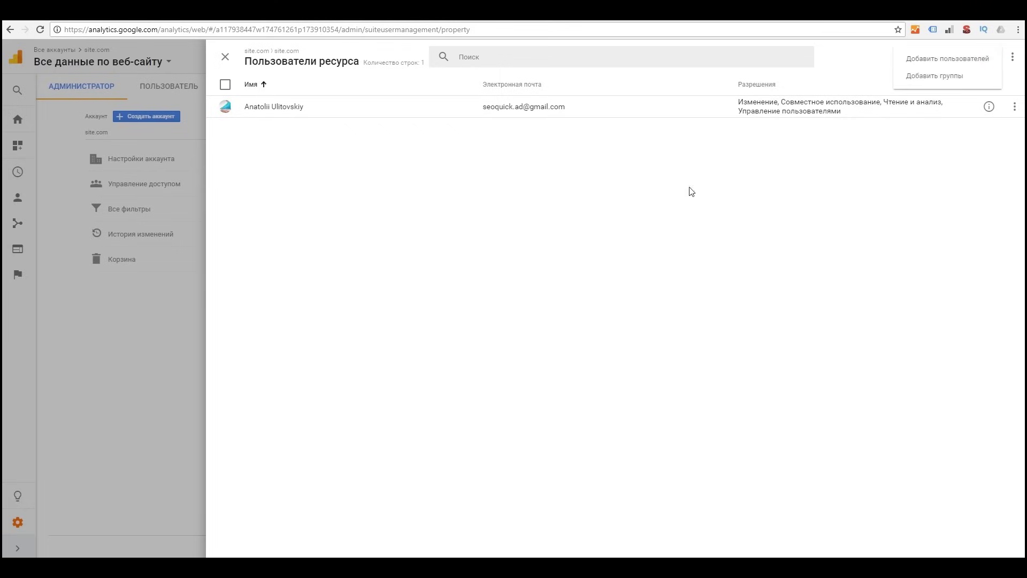
{"action": "left_click", "coordinate": [962, 58]}
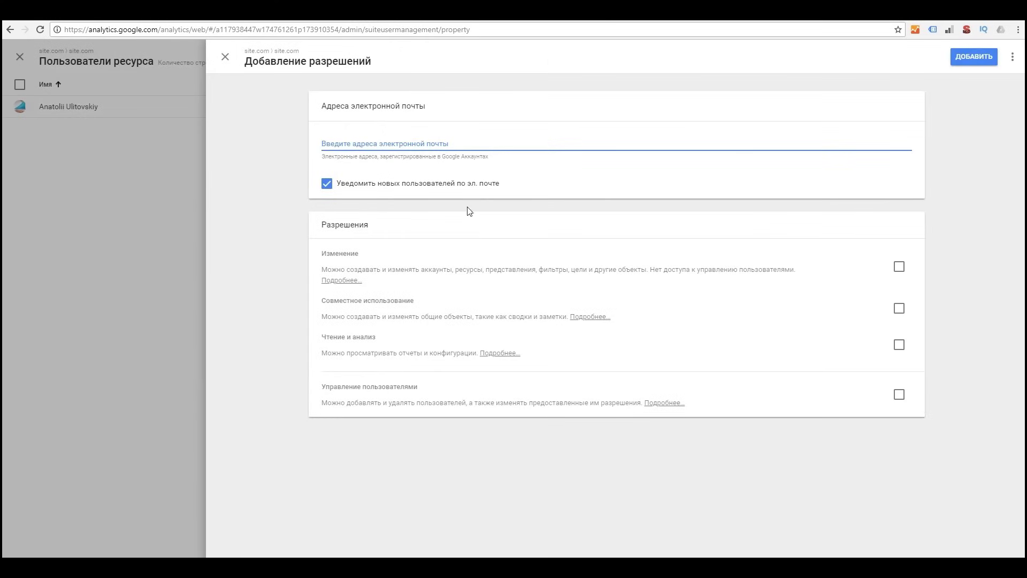
{"action": "left_click", "coordinate": [899, 267]}
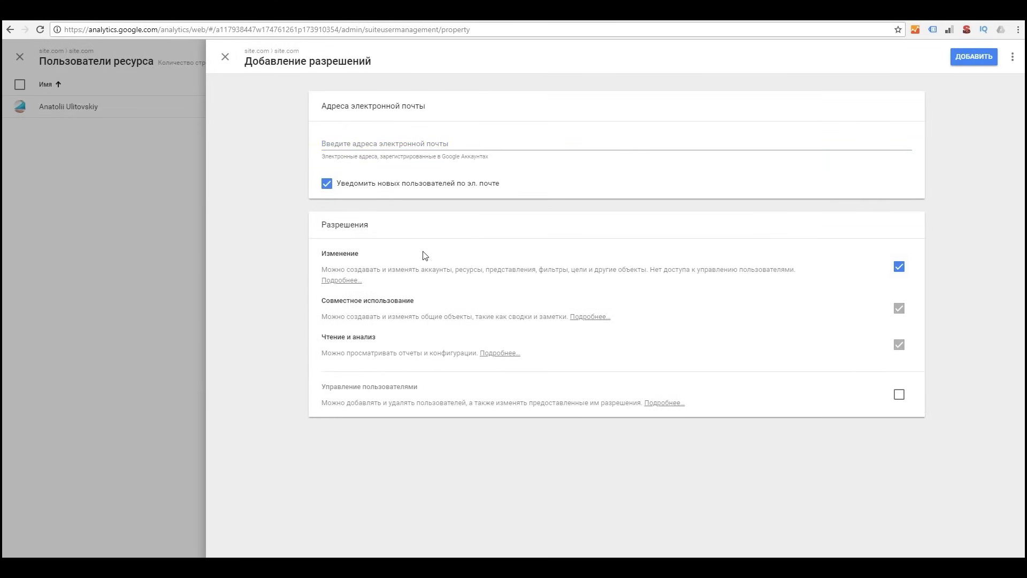
{"action": "left_click", "coordinate": [409, 144]}
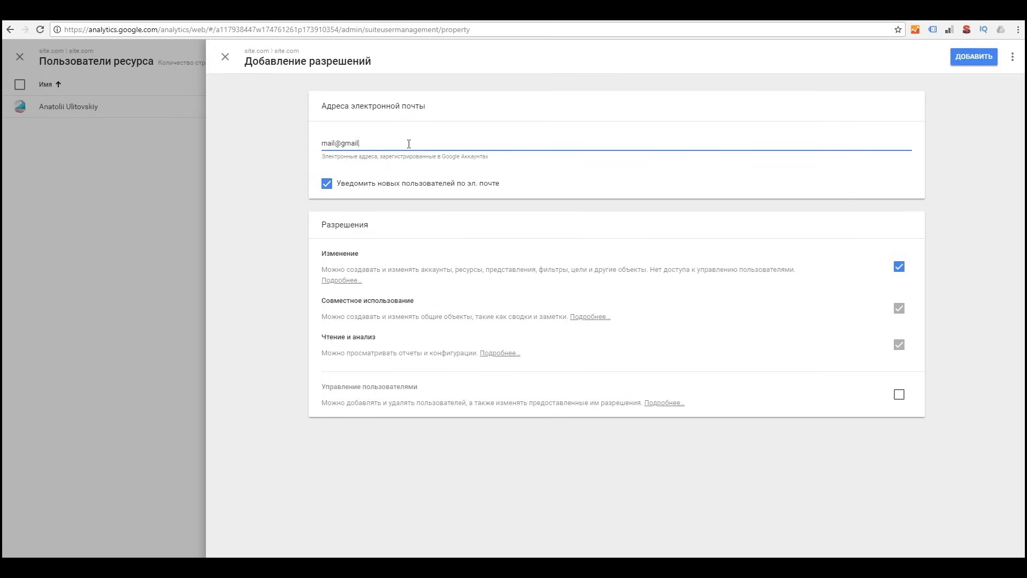
{"action": "key", "text": "Escape"}
{"action": "left_click", "coordinate": [655, 328]}
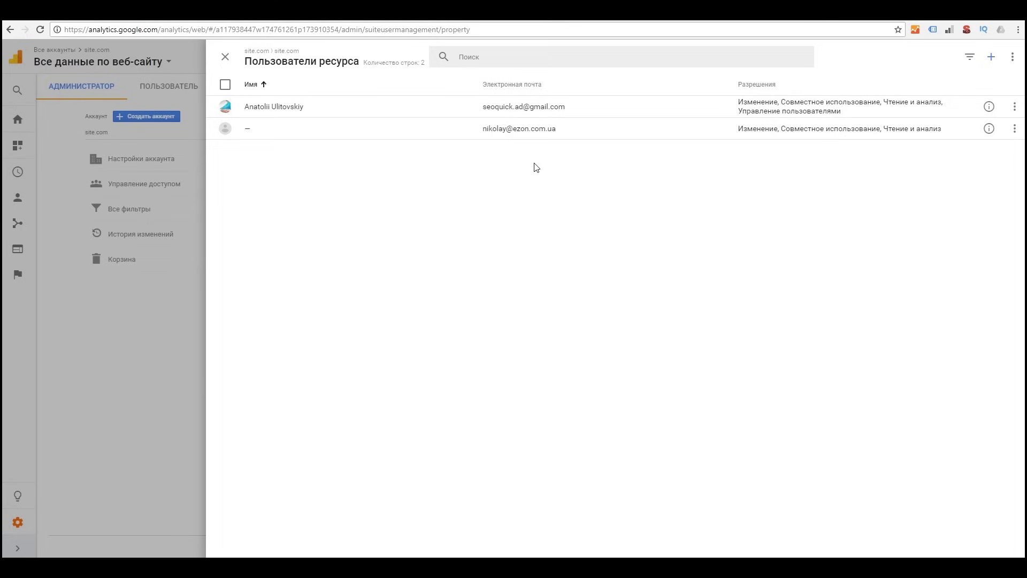
{"action": "left_click", "coordinate": [226, 59]}
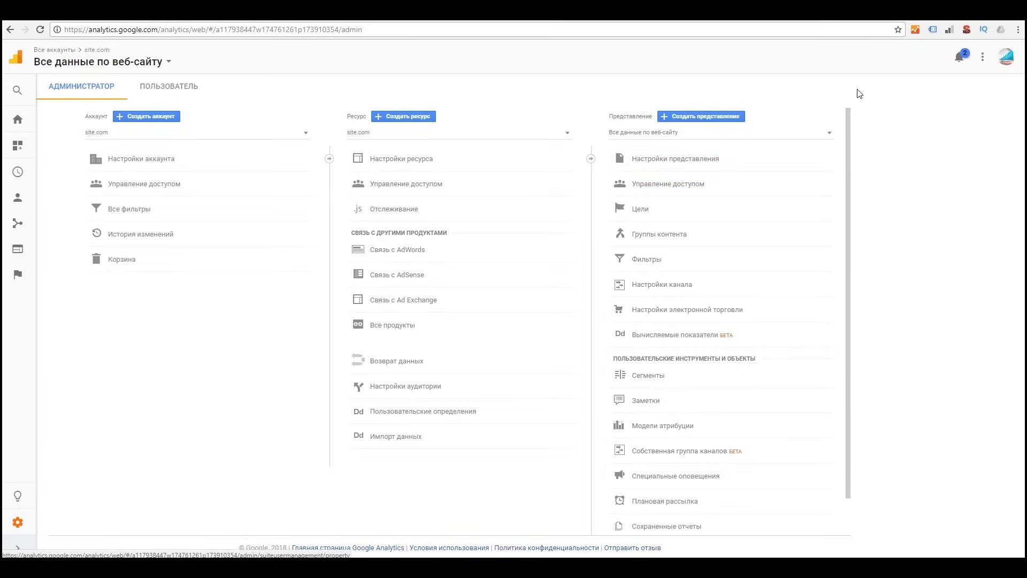
Step: Create a view named SEO with Украина, (GMT+03:00) Киев as its reporting time zone
{"action": "left_click", "coordinate": [810, 134]}
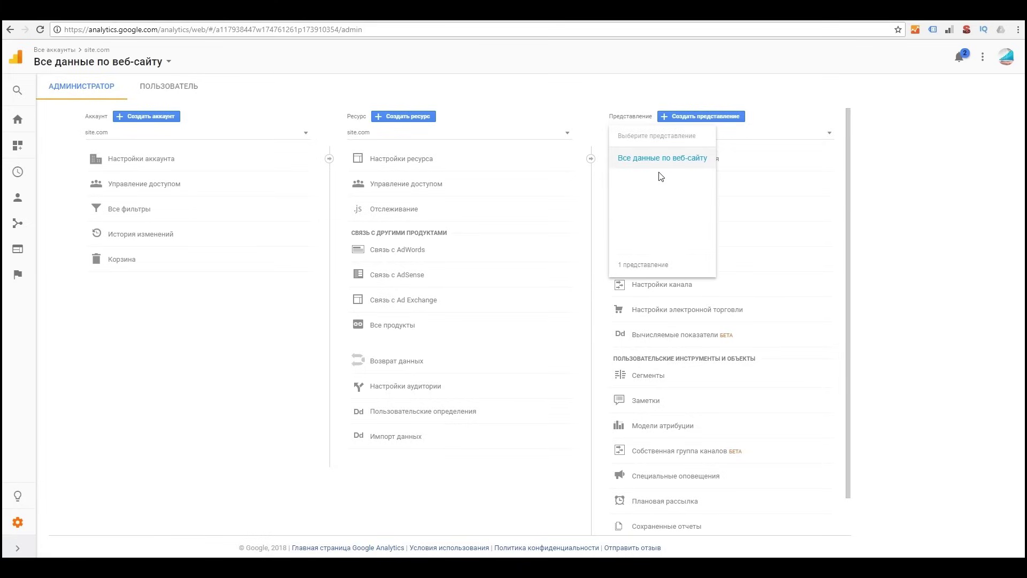
{"action": "left_click", "coordinate": [733, 118]}
{"action": "left_click", "coordinate": [704, 118]}
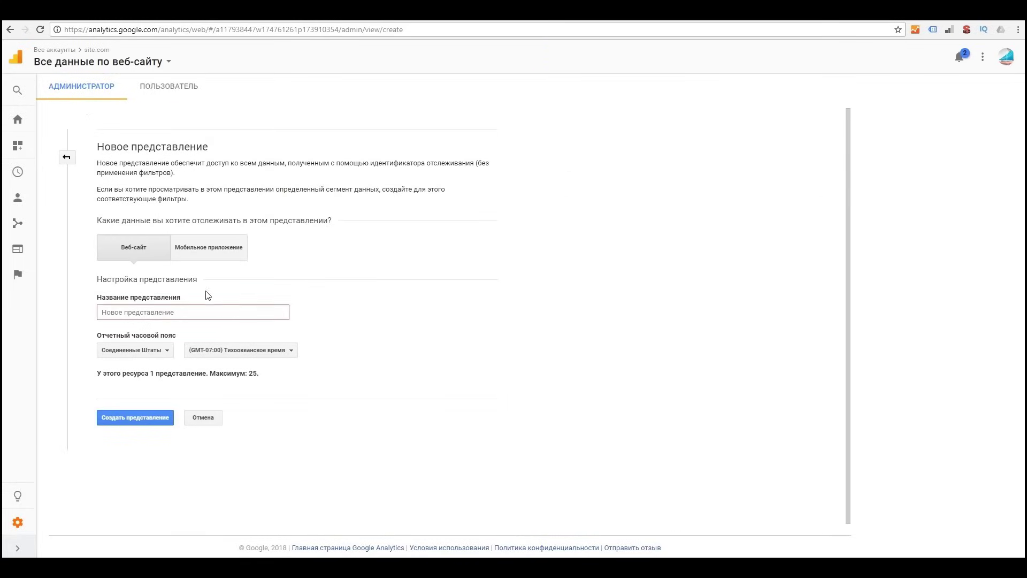
{"action": "left_click", "coordinate": [185, 314]}
{"action": "type", "text": "SEO"}
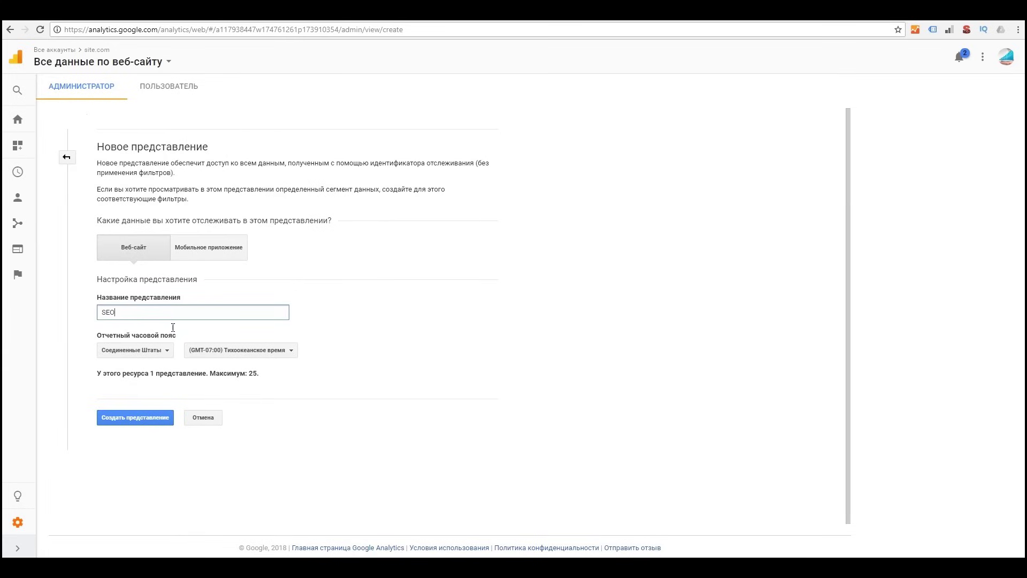
{"action": "left_click", "coordinate": [146, 350]}
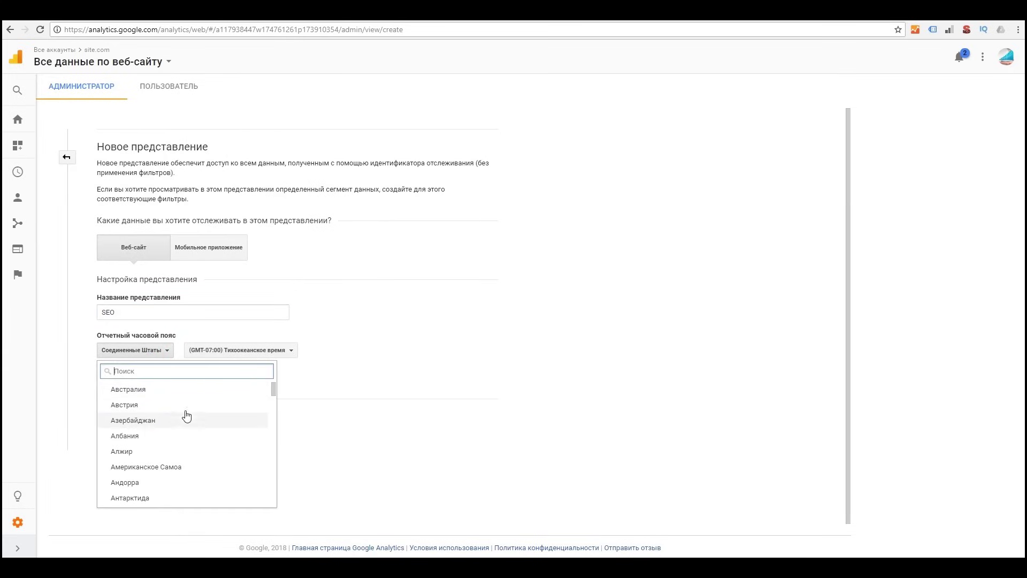
{"action": "type", "text": "Укра"}
{"action": "left_click", "coordinate": [176, 391]}
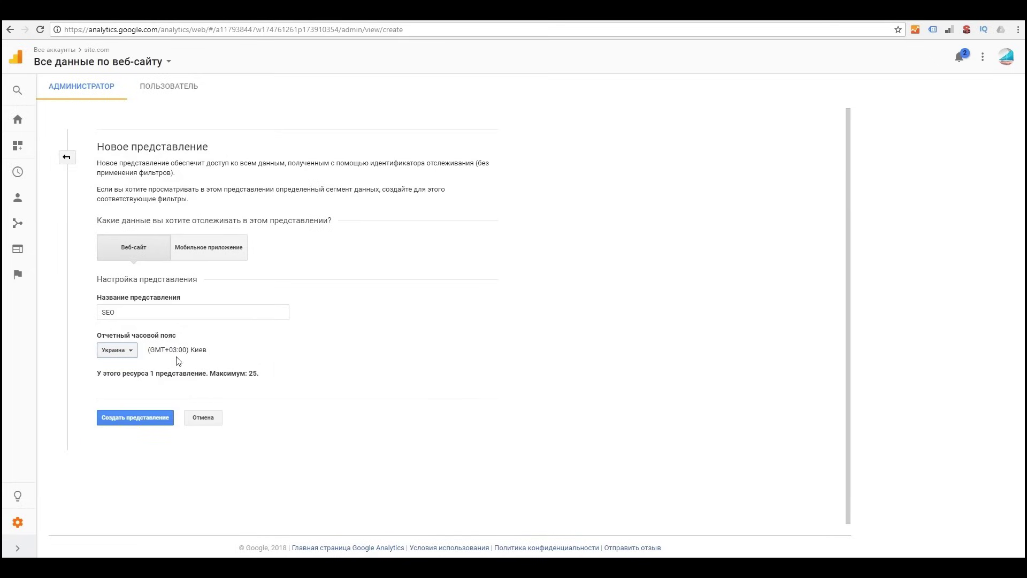
{"action": "triple_click", "coordinate": [152, 349]}
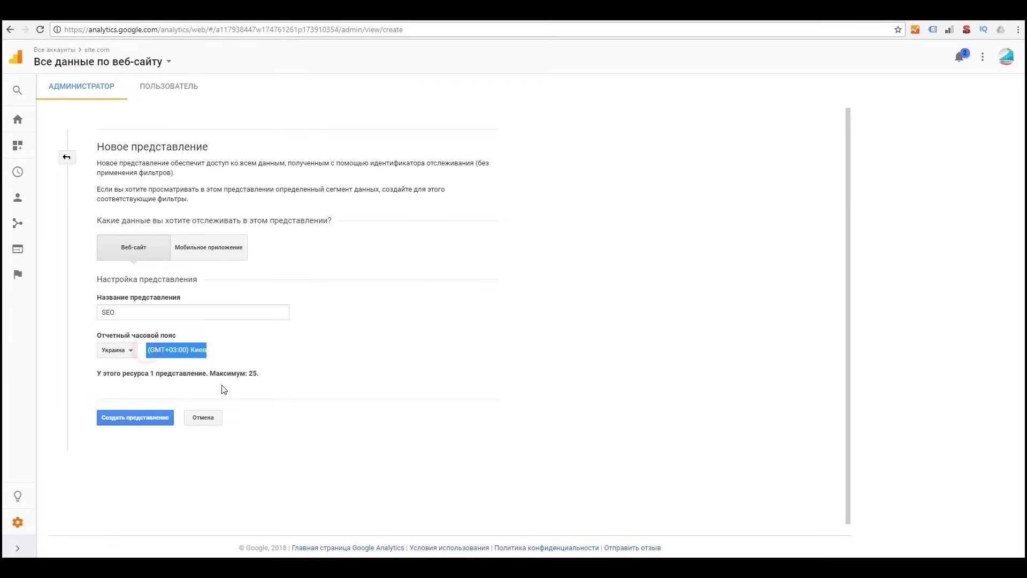
{"action": "left_click", "coordinate": [153, 426]}
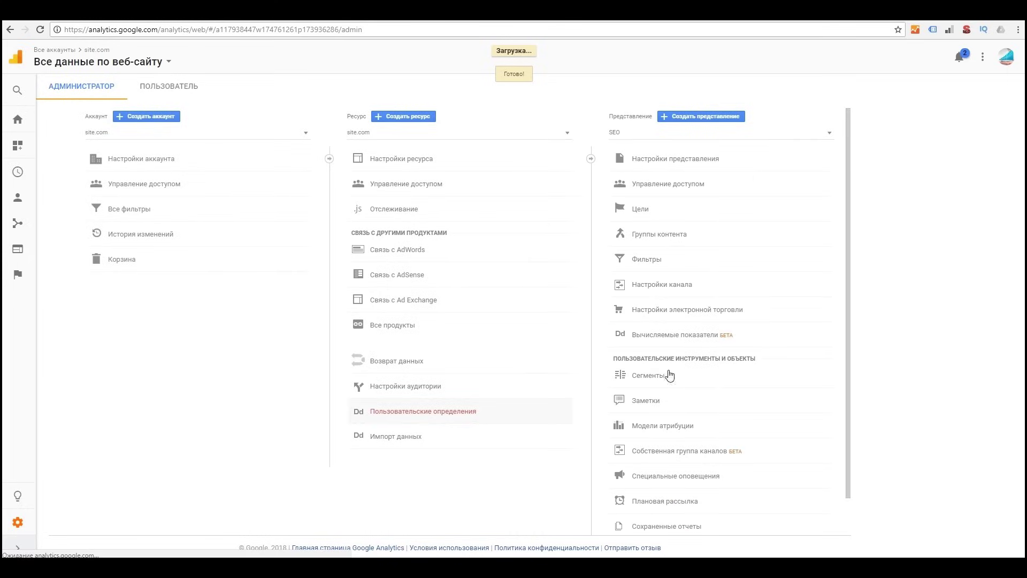
Step: Keep SEO chosen in the view list and open its Добавить пользователей form from user management
{"action": "left_click", "coordinate": [825, 134]}
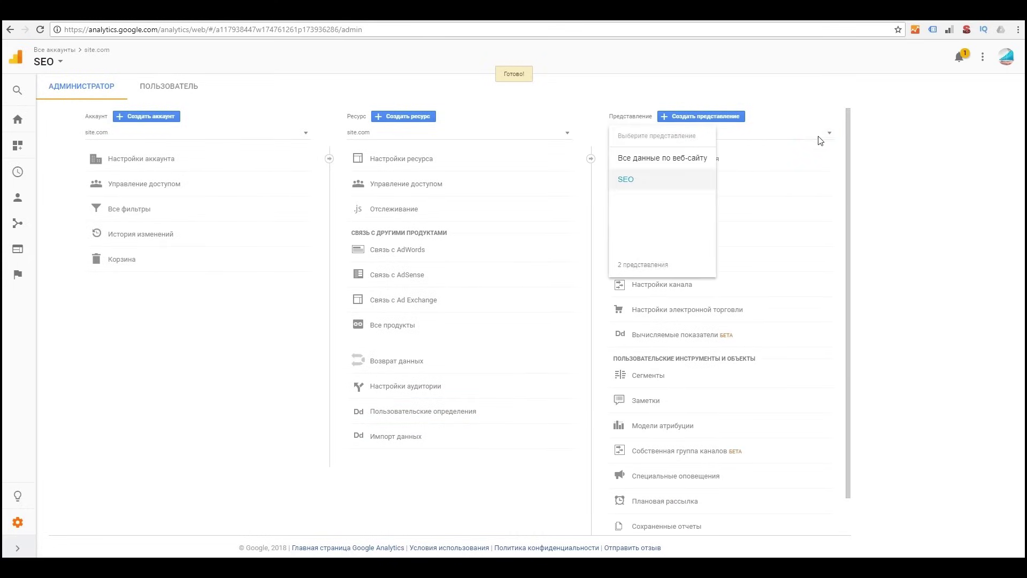
{"action": "left_click", "coordinate": [824, 136]}
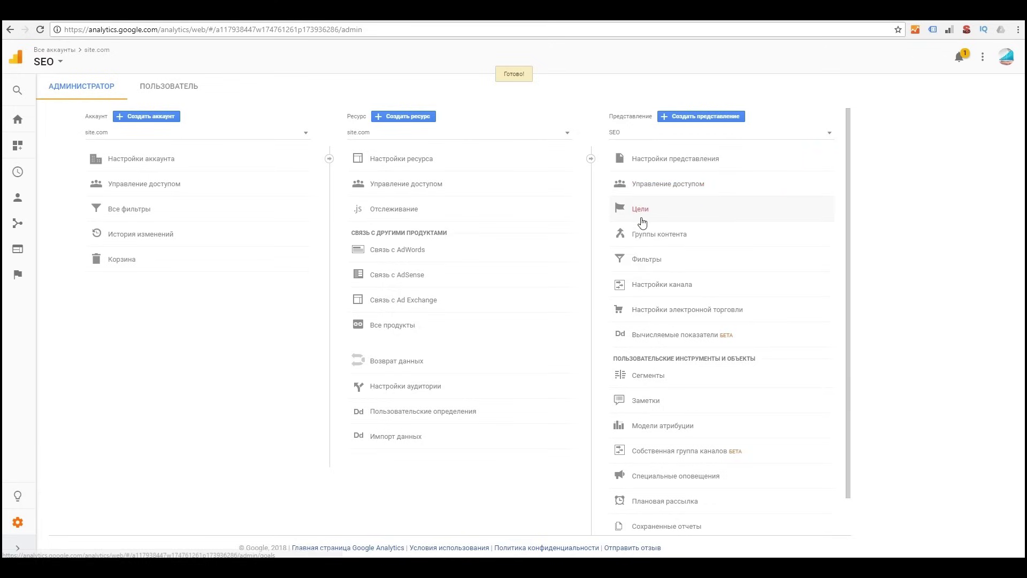
{"action": "left_click", "coordinate": [655, 188]}
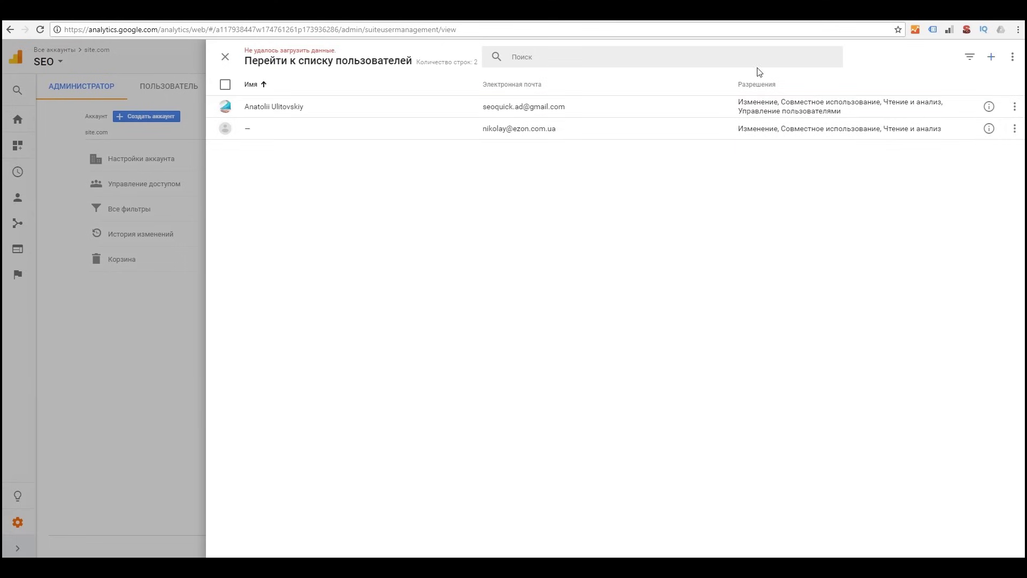
{"action": "left_click", "coordinate": [991, 56]}
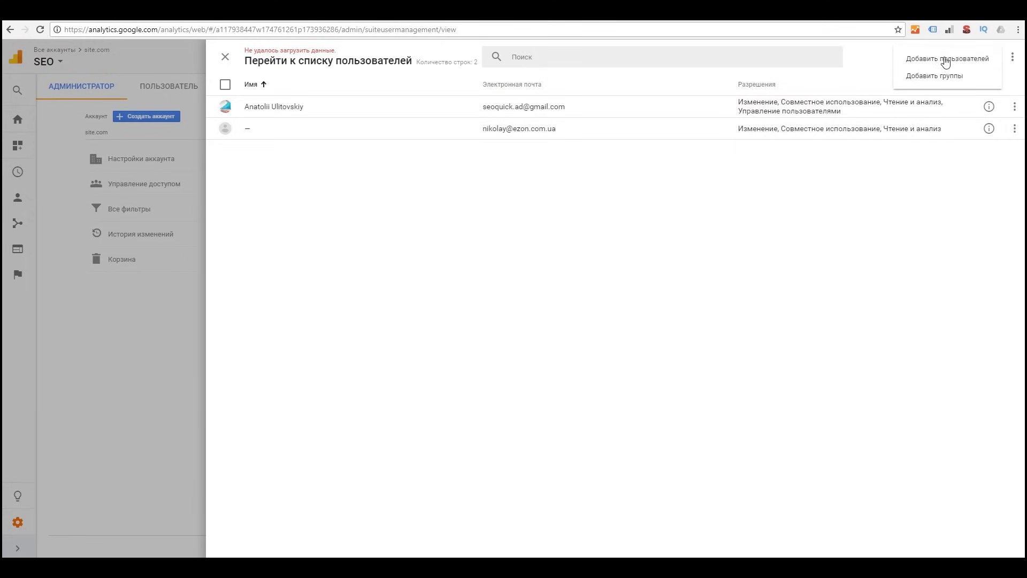
{"action": "left_click", "coordinate": [940, 59]}
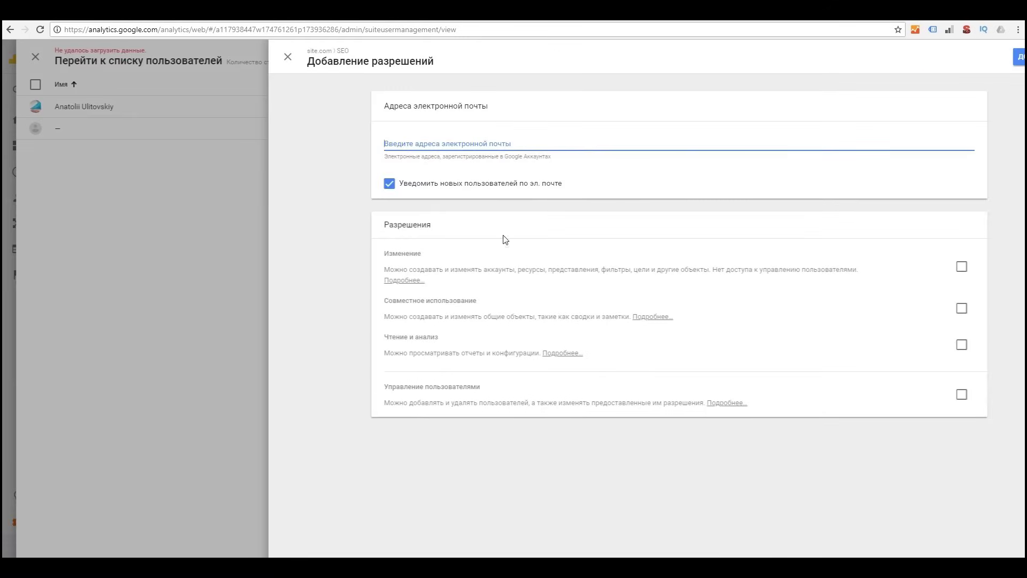
Step: Add the second user to the SEO view with edit permission, then close both user management panels
{"action": "left_click", "coordinate": [430, 142]}
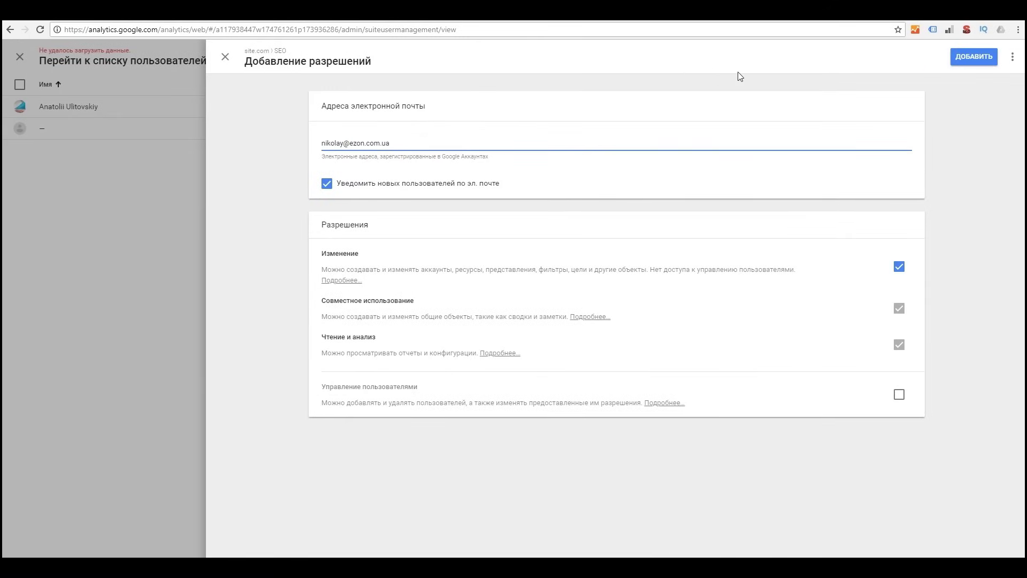
{"action": "left_click", "coordinate": [971, 56]}
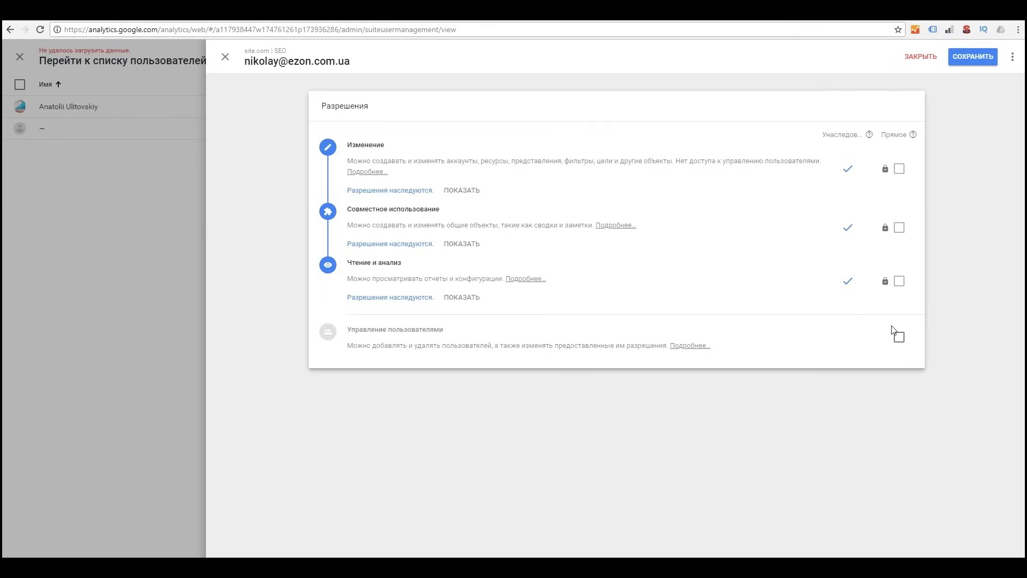
{"action": "mouse_move", "coordinate": [899, 264]}
{"action": "left_click", "coordinate": [225, 57]}
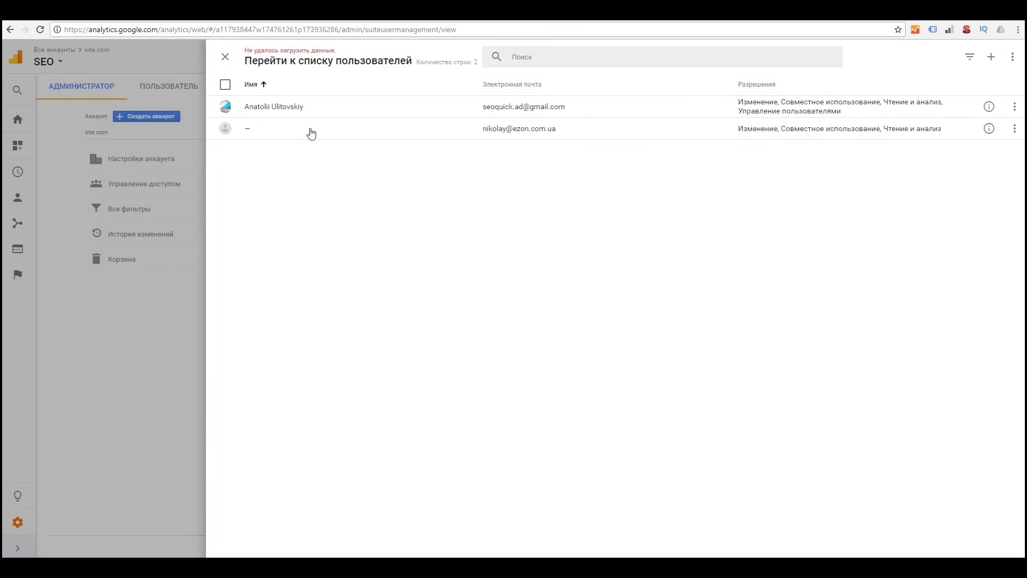
{"action": "left_click", "coordinate": [226, 57]}
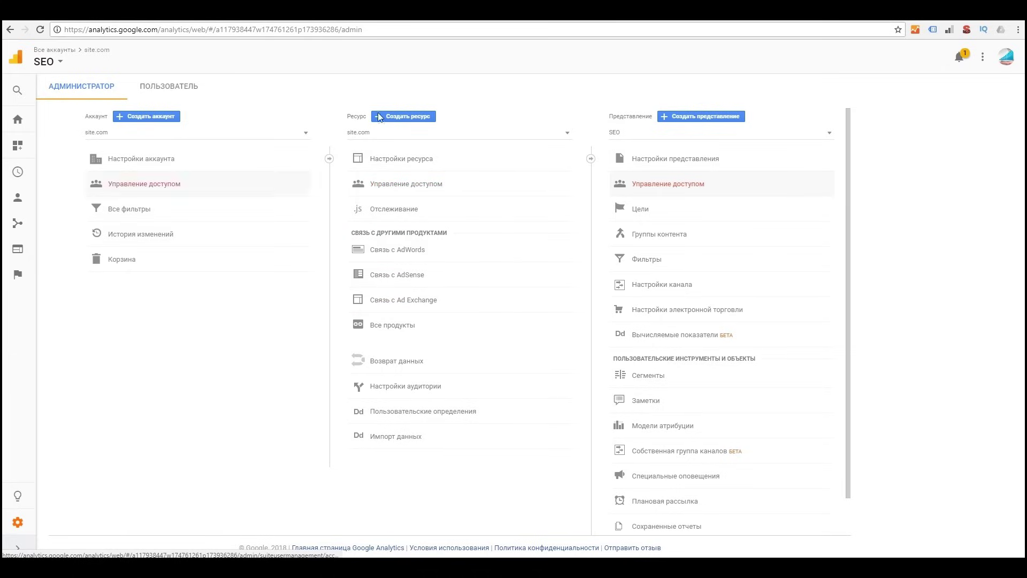
Step: Link the SEOQUICK AdWords account with the link enabled for the SEO view only
{"action": "left_click", "coordinate": [398, 250]}
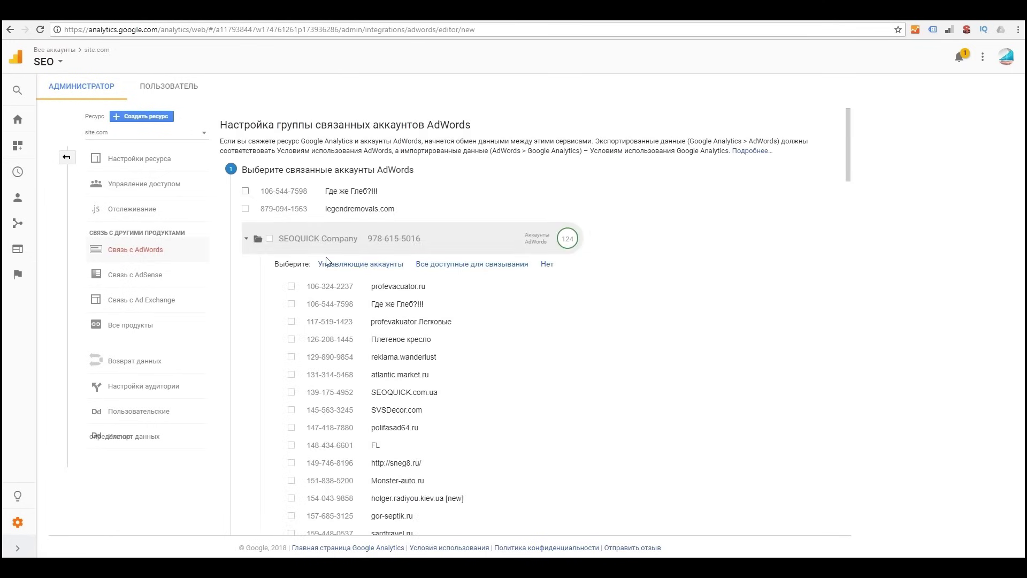
{"action": "scroll", "coordinate": [423, 306], "scroll_direction": "down", "scroll_amount": 8}
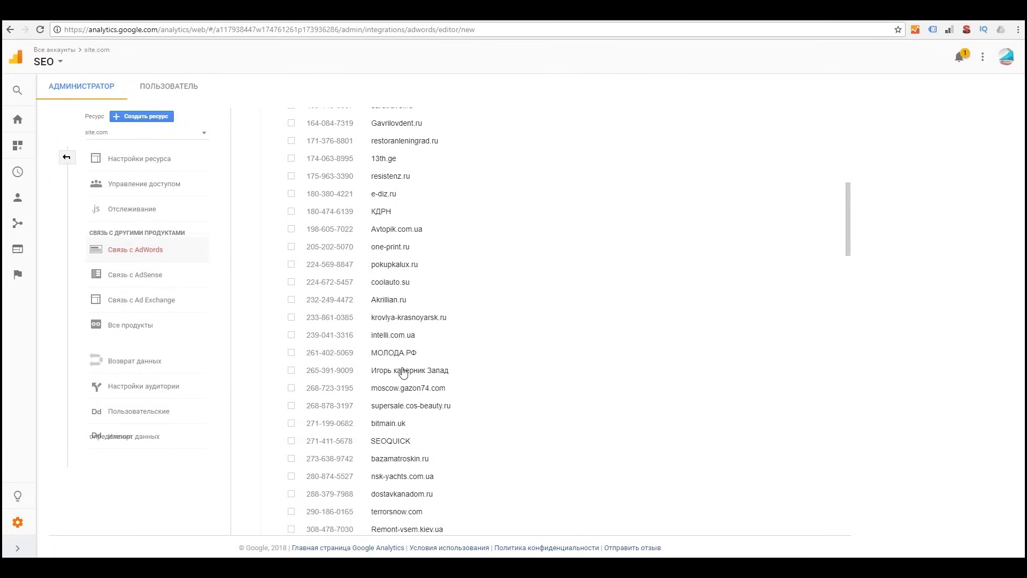
{"action": "left_click", "coordinate": [292, 441]}
{"action": "scroll", "coordinate": [489, 411], "scroll_direction": "down", "scroll_amount": 17}
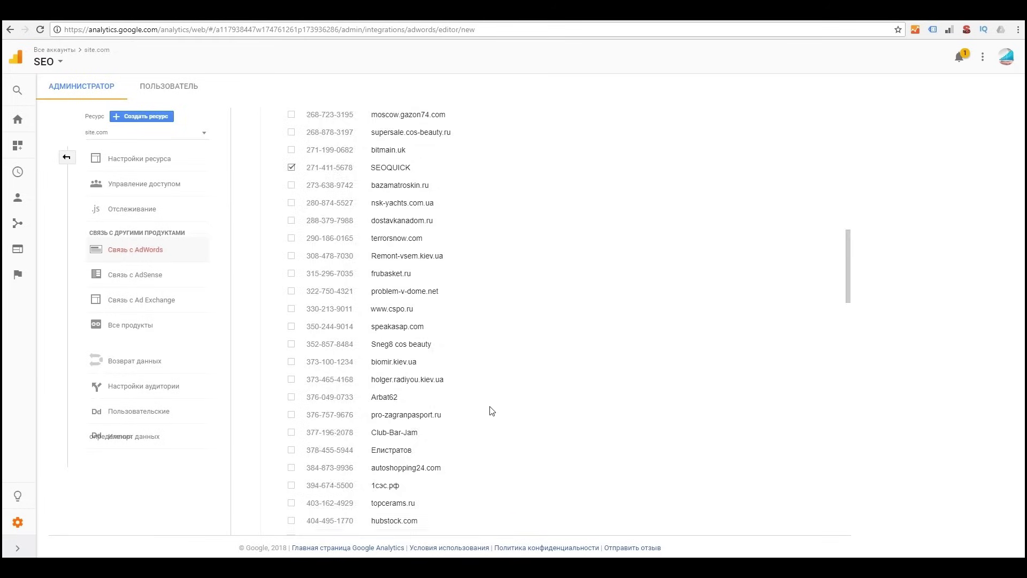
{"action": "scroll", "coordinate": [496, 412], "scroll_direction": "down", "scroll_amount": 15}
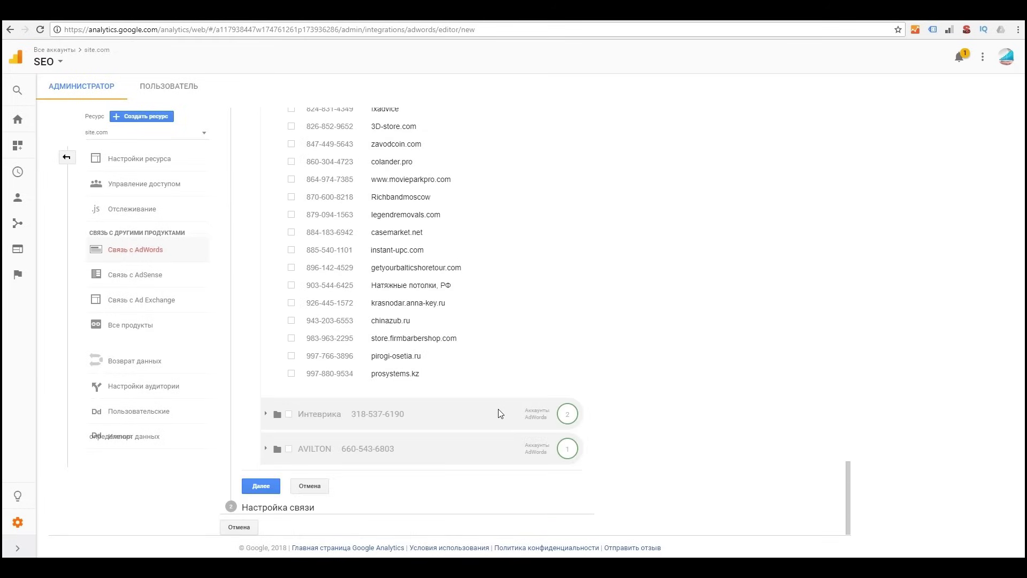
{"action": "left_click", "coordinate": [261, 488]}
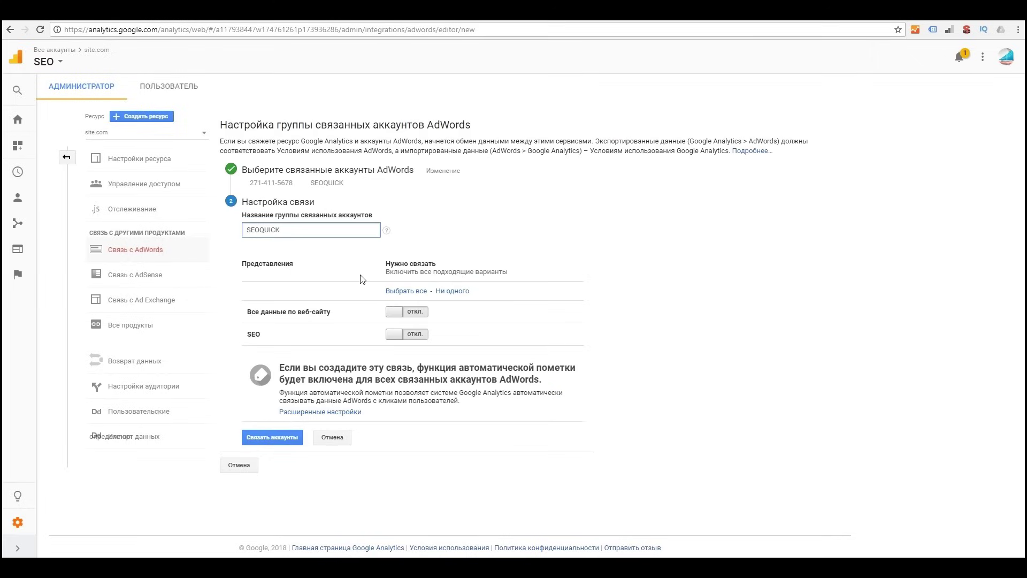
{"action": "left_click", "coordinate": [410, 336]}
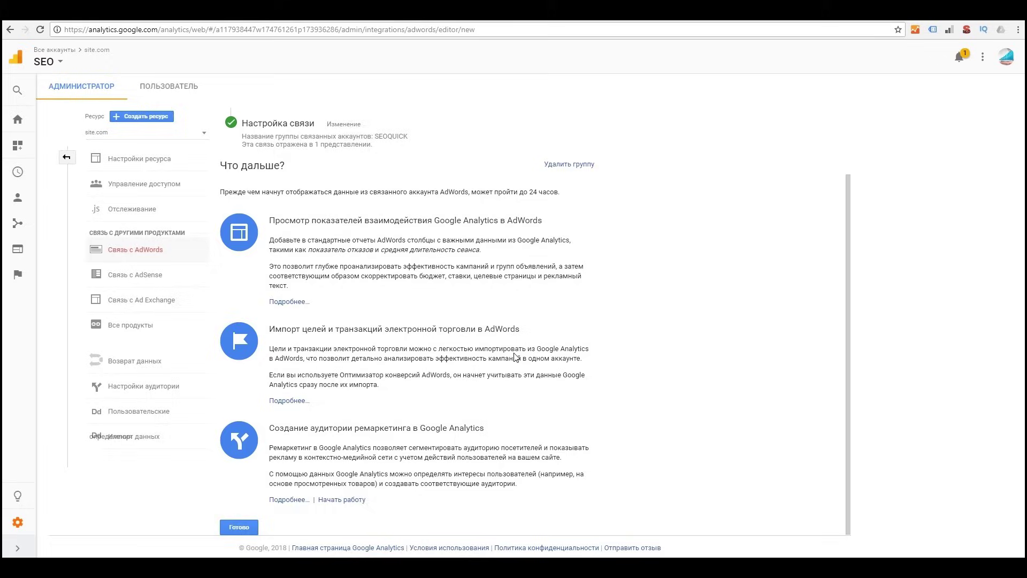
{"action": "scroll", "coordinate": [535, 321], "scroll_direction": "up", "scroll_amount": 2}
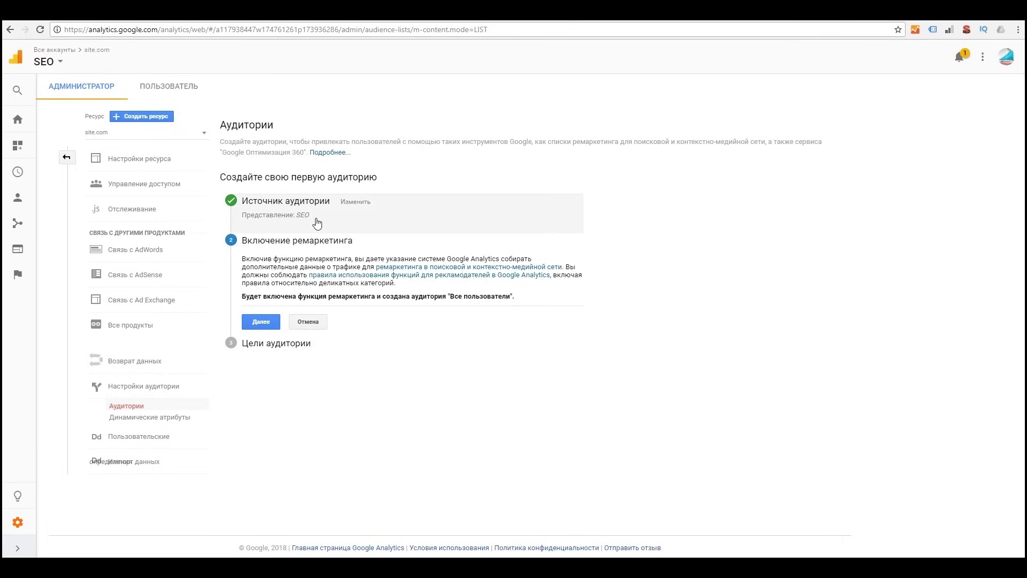
Step: Continue past the remarketing step and publish the Все пользователи audience
{"action": "left_click", "coordinate": [263, 327]}
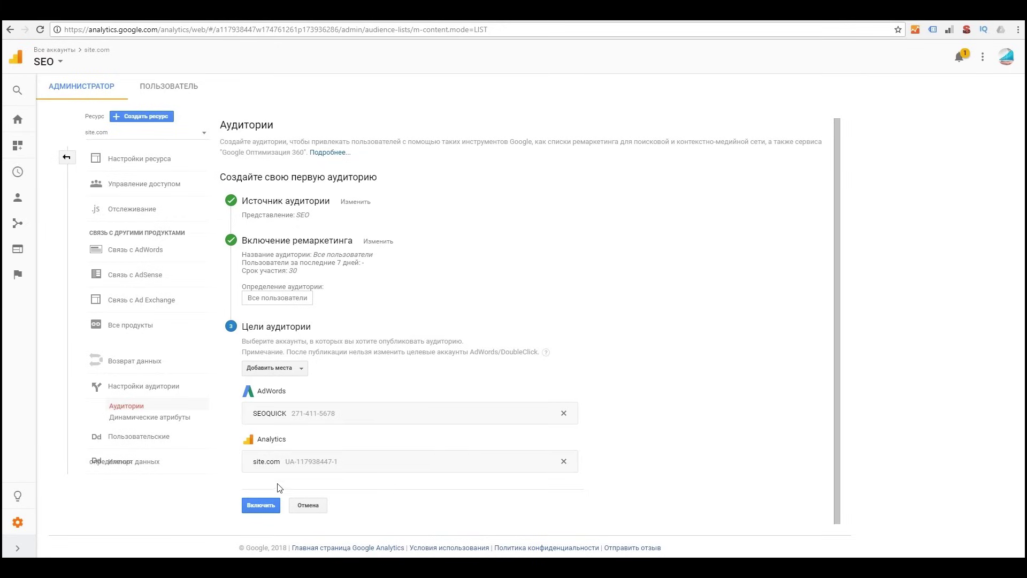
{"action": "left_click", "coordinate": [258, 511]}
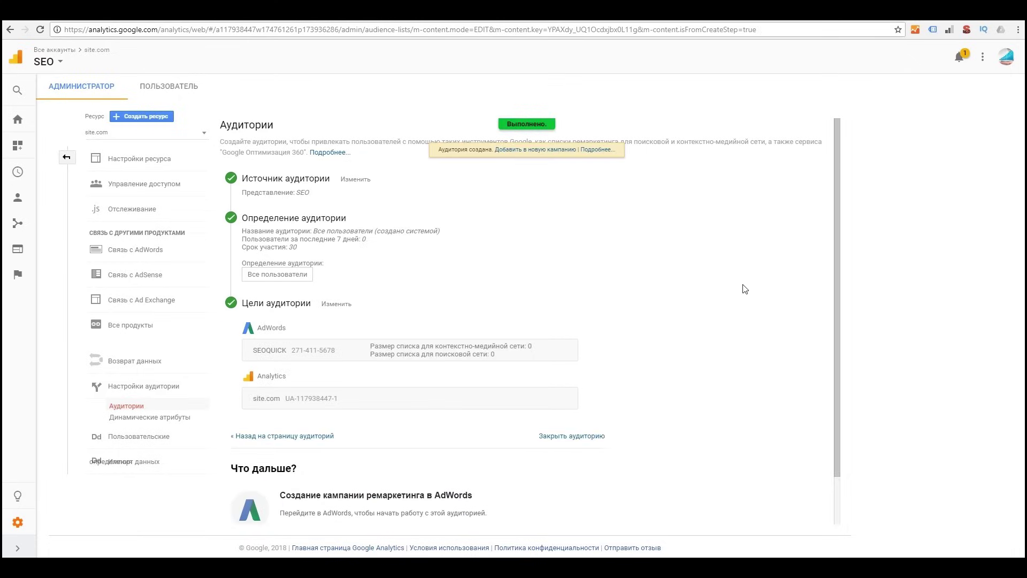
{"action": "scroll", "coordinate": [661, 293], "scroll_direction": "down", "scroll_amount": 1}
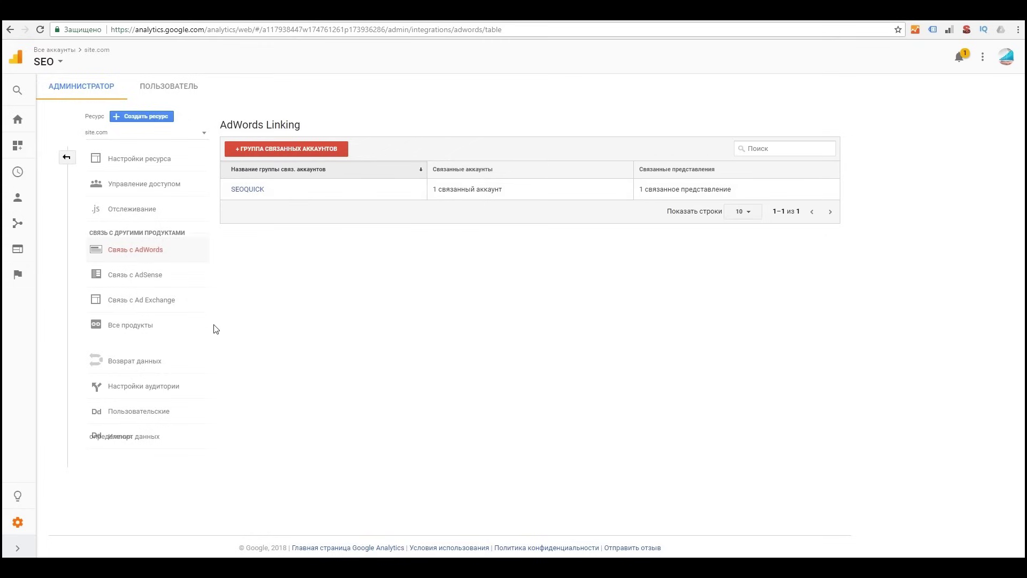
Step: Start linking Search Console to the property from Все продукты and choose a site to link
{"action": "left_click", "coordinate": [146, 334]}
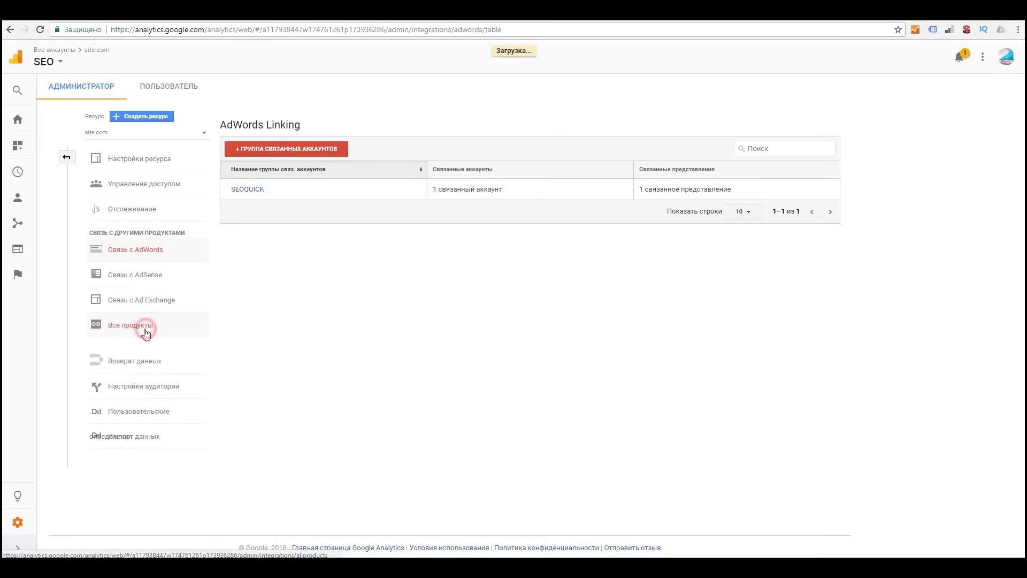
{"action": "scroll", "coordinate": [443, 352], "scroll_direction": "down", "scroll_amount": 10}
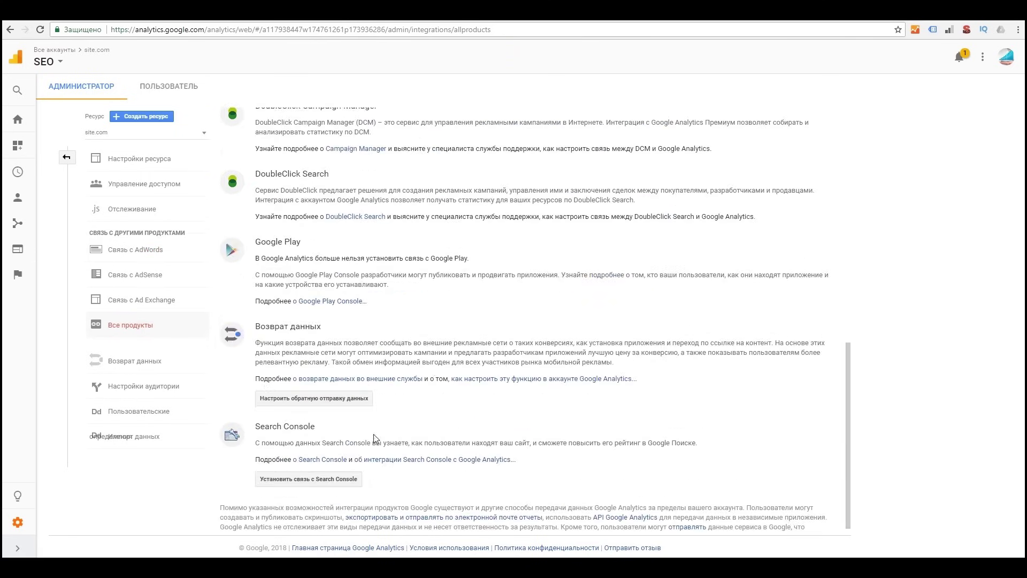
{"action": "left_click", "coordinate": [306, 480]}
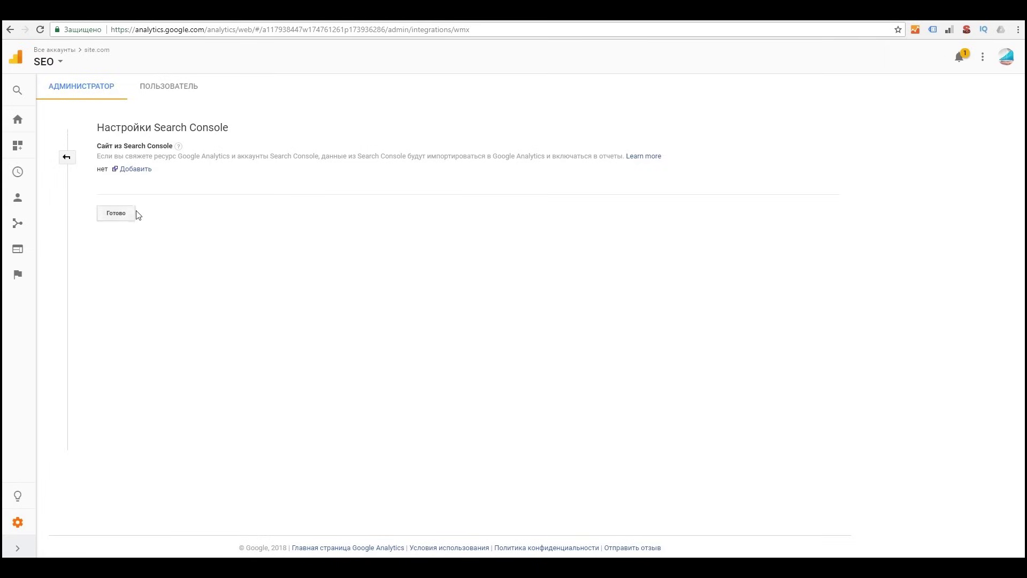
{"action": "left_click", "coordinate": [137, 174]}
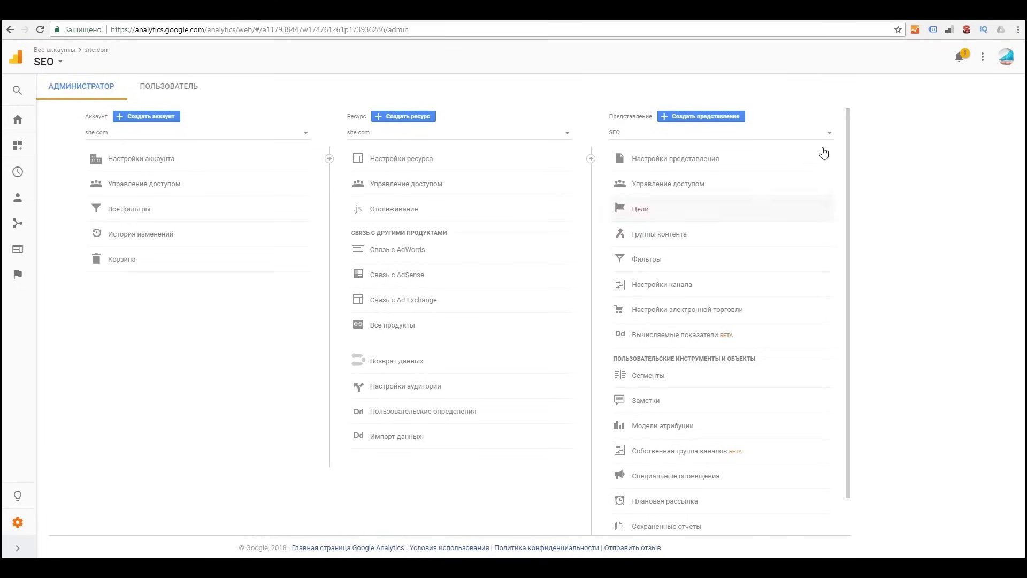
{"action": "left_click", "coordinate": [828, 137]}
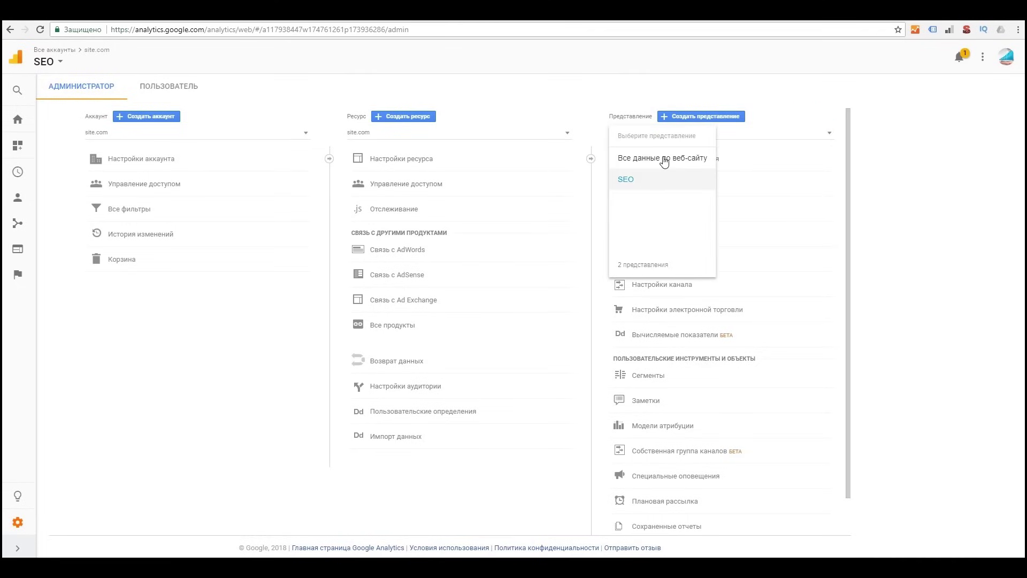
Step: Switch the view to Все данные по веб-сайту and back to SEO, then open its Goals list
{"action": "left_click", "coordinate": [664, 159]}
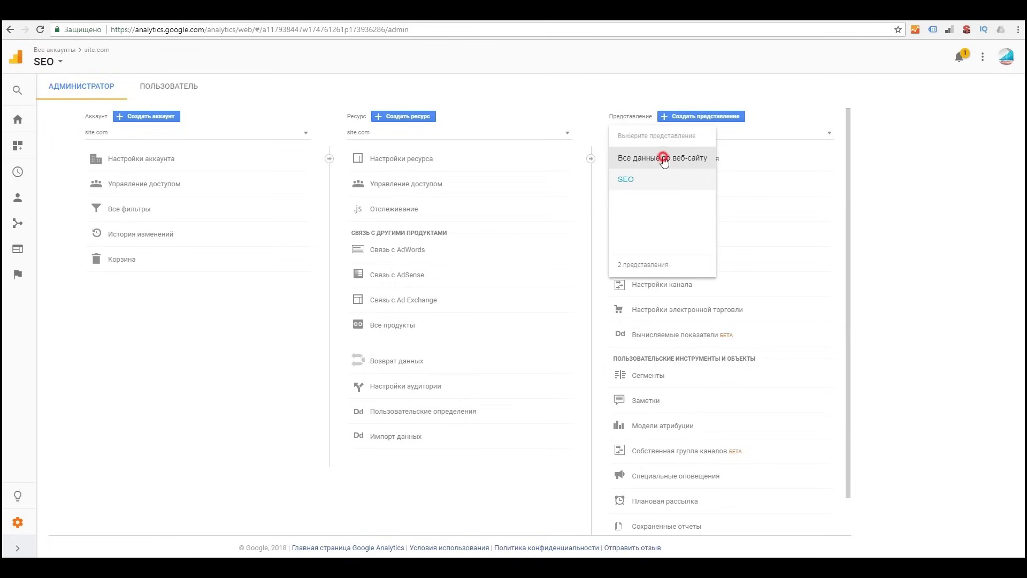
{"action": "left_click", "coordinate": [830, 132]}
{"action": "left_click", "coordinate": [629, 181]}
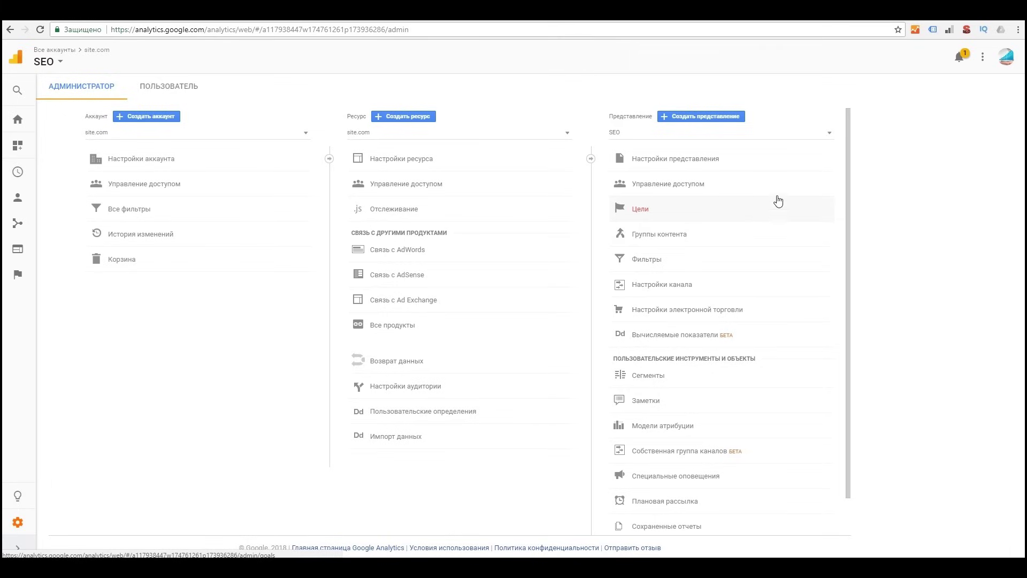
{"action": "left_click", "coordinate": [825, 136]}
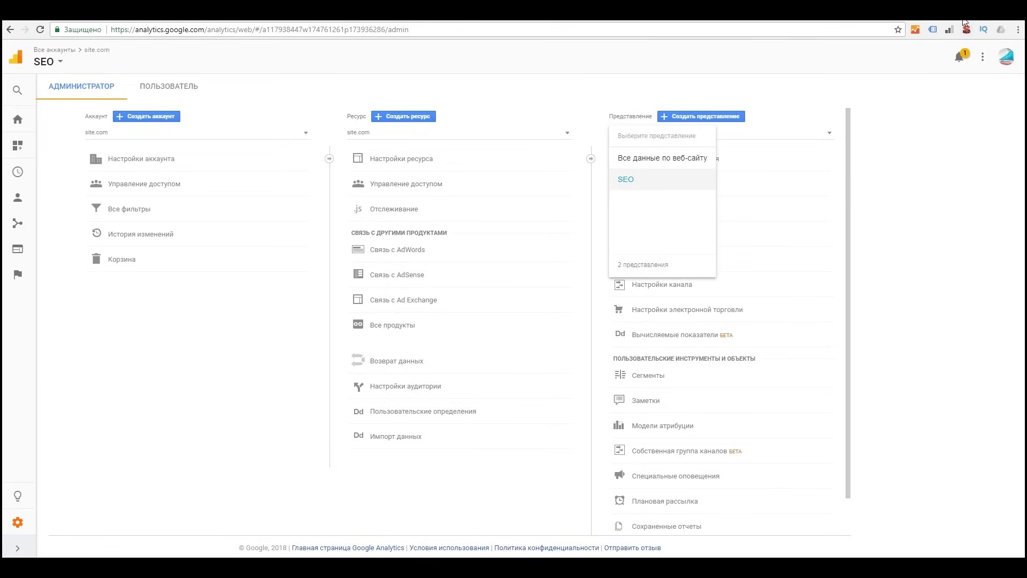
{"action": "left_click", "coordinate": [944, 65]}
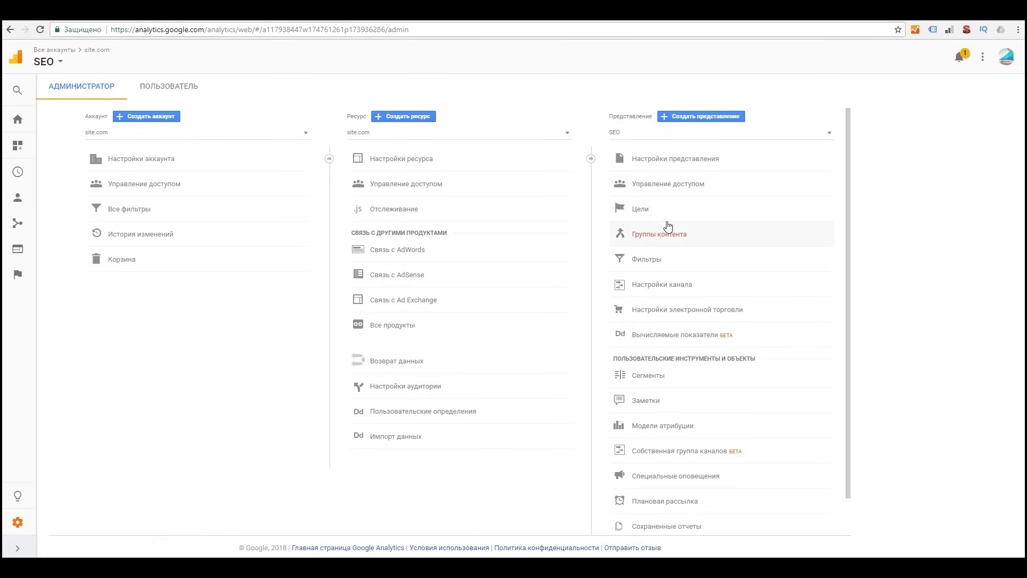
{"action": "left_click", "coordinate": [634, 207]}
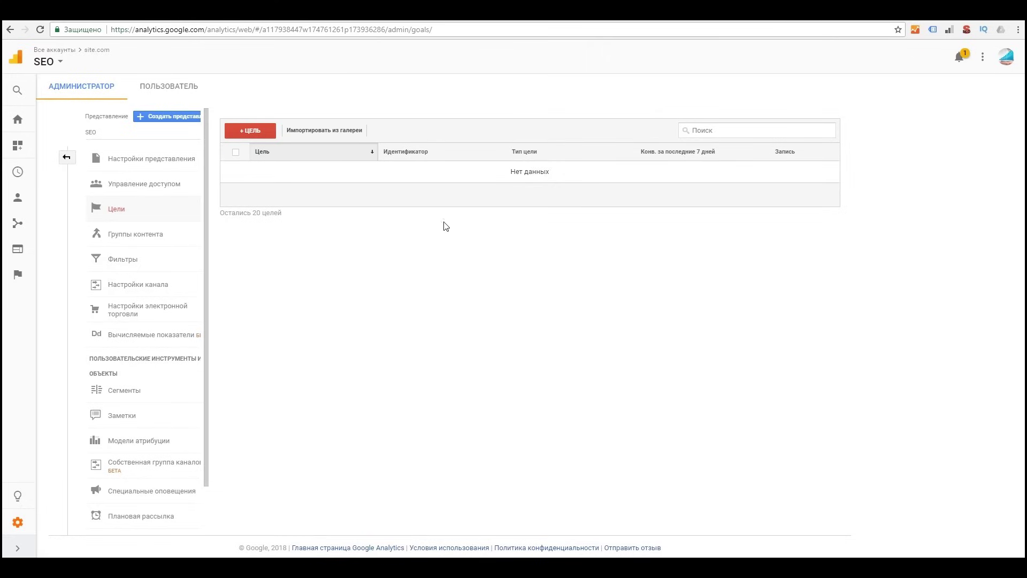
Step: Start a custom destination-page goal named Регистрация
{"action": "left_click", "coordinate": [250, 130]}
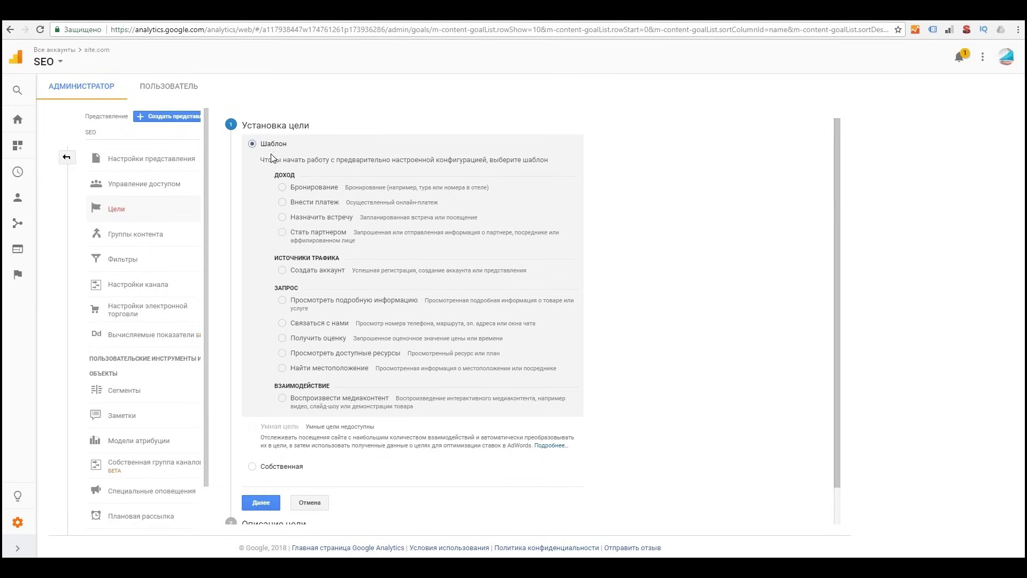
{"action": "left_click", "coordinate": [315, 397]}
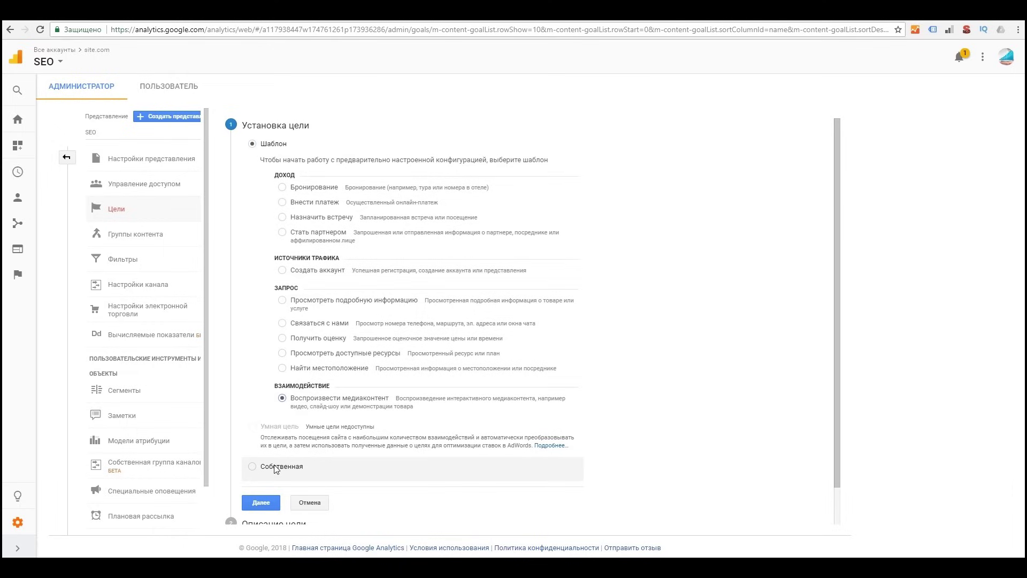
{"action": "left_click", "coordinate": [275, 468]}
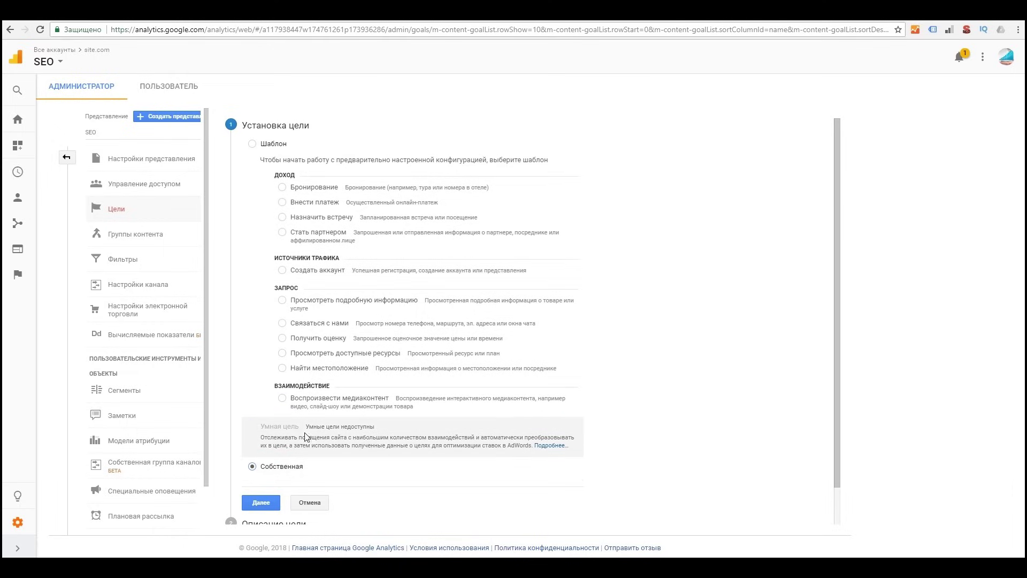
{"action": "left_click", "coordinate": [268, 503]}
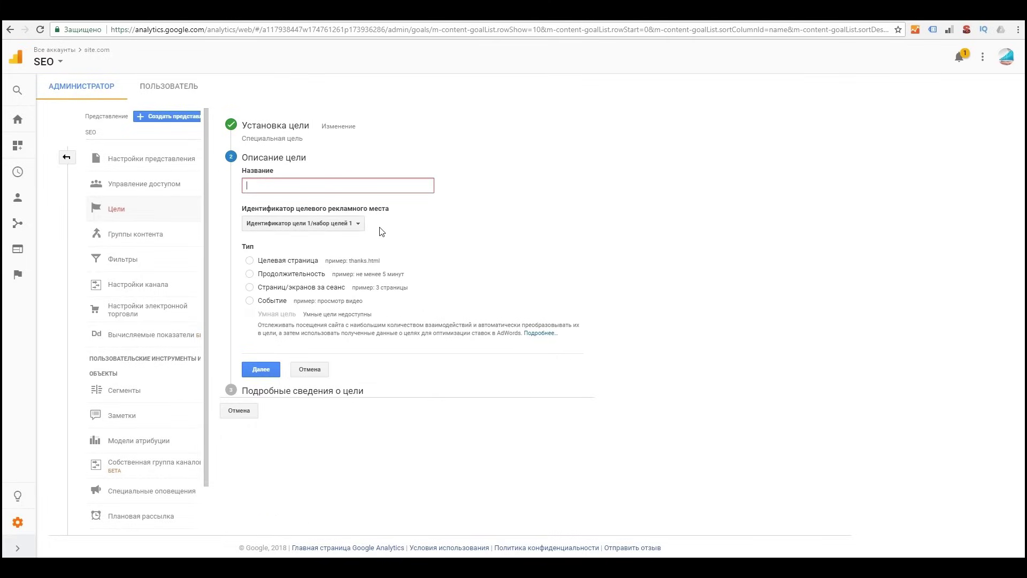
{"action": "left_click", "coordinate": [301, 265]}
{"action": "left_click", "coordinate": [311, 184]}
{"action": "type", "text": "Регистрация"}
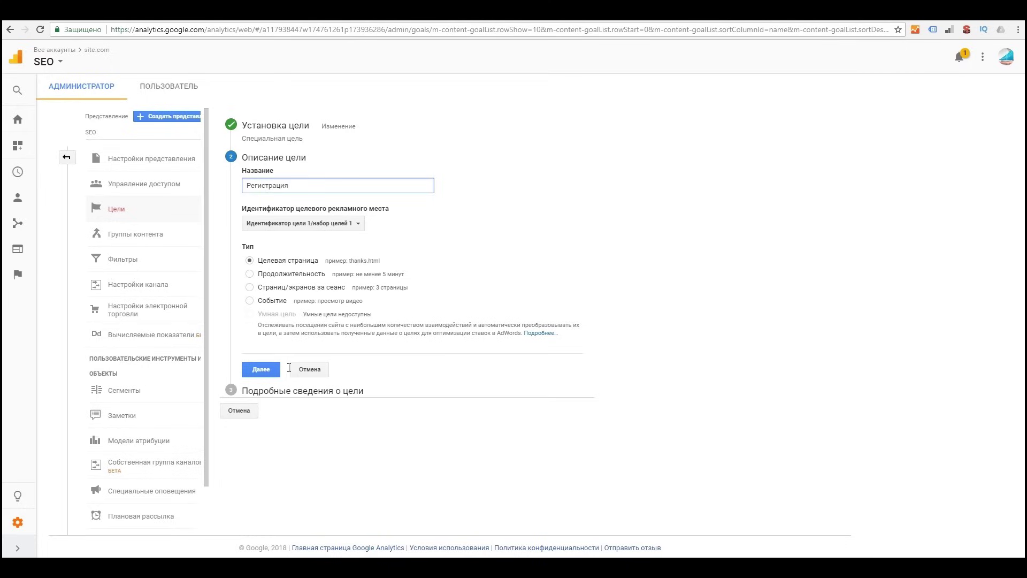
{"action": "left_click", "coordinate": [260, 369]}
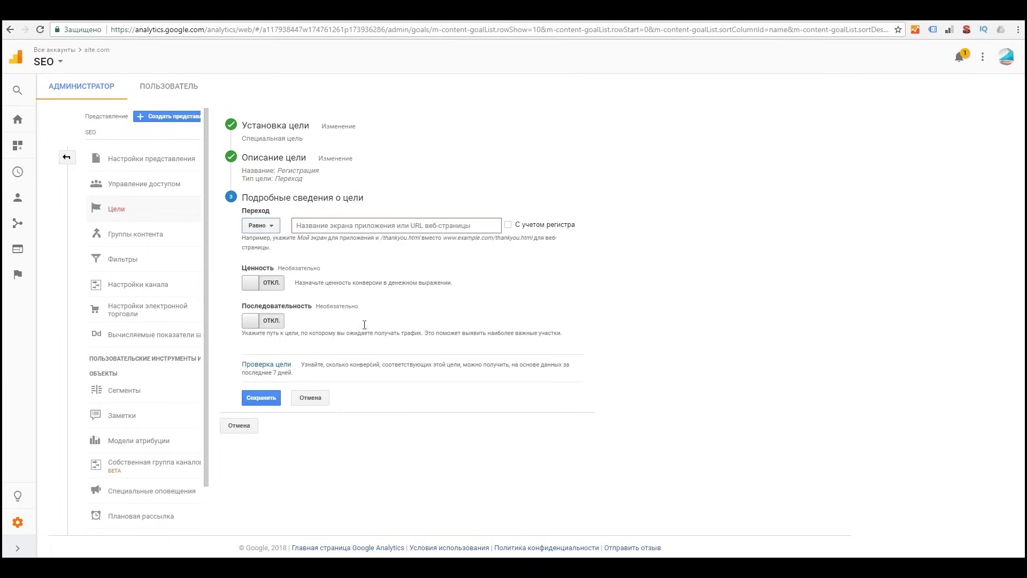
Step: Set the destination to begin with /registration-success/, turn on Ценность, and save the goal
{"action": "left_click", "coordinate": [326, 220]}
{"action": "type", "text": "/registration-success/"}
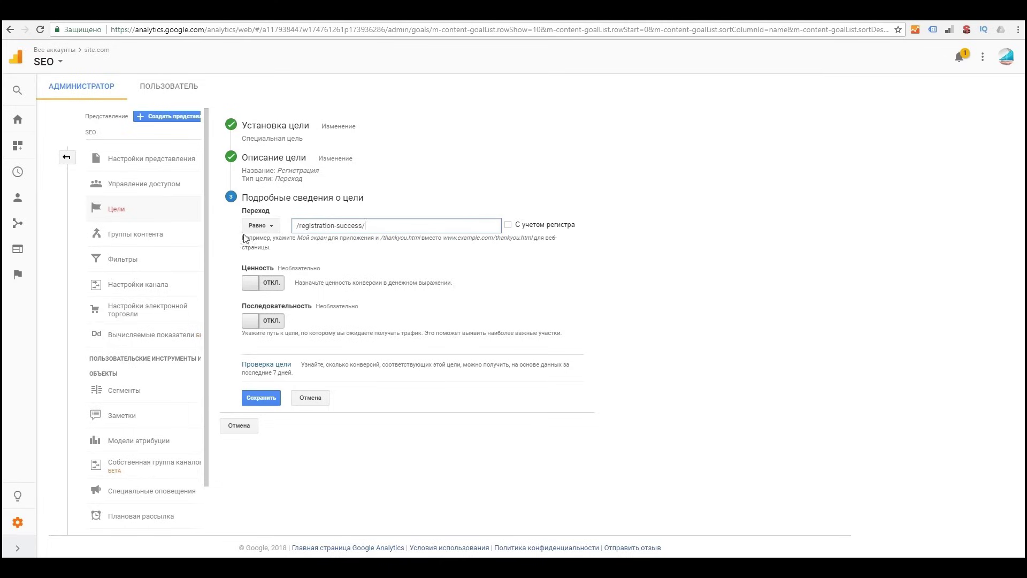
{"action": "left_click", "coordinate": [260, 226]}
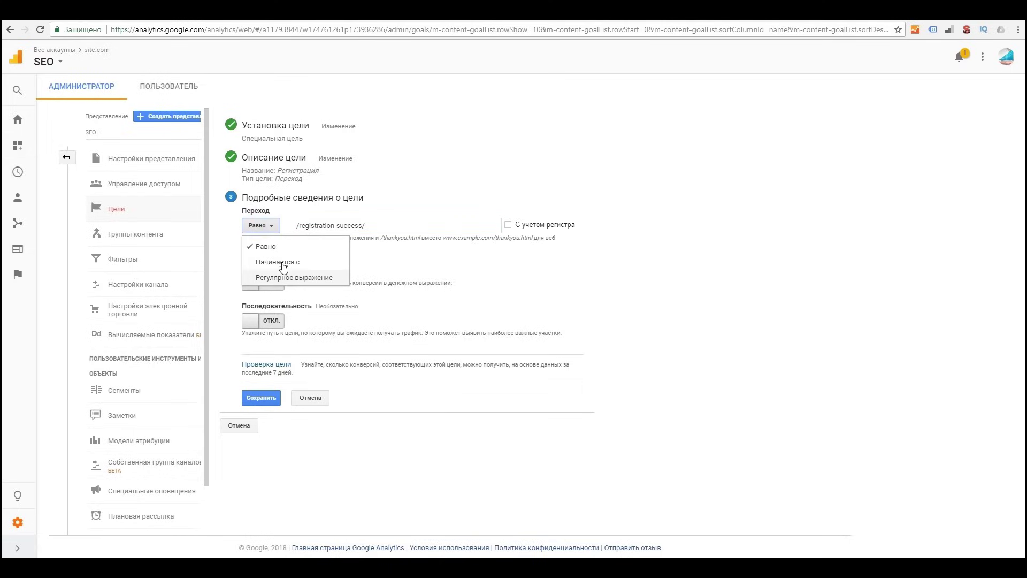
{"action": "left_click", "coordinate": [283, 261]}
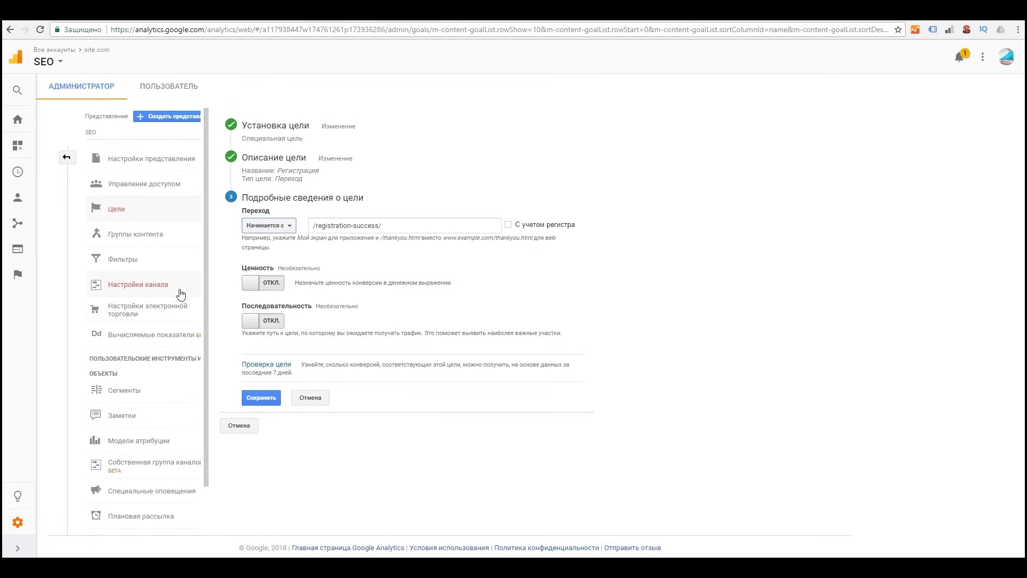
{"action": "left_click", "coordinate": [275, 282]}
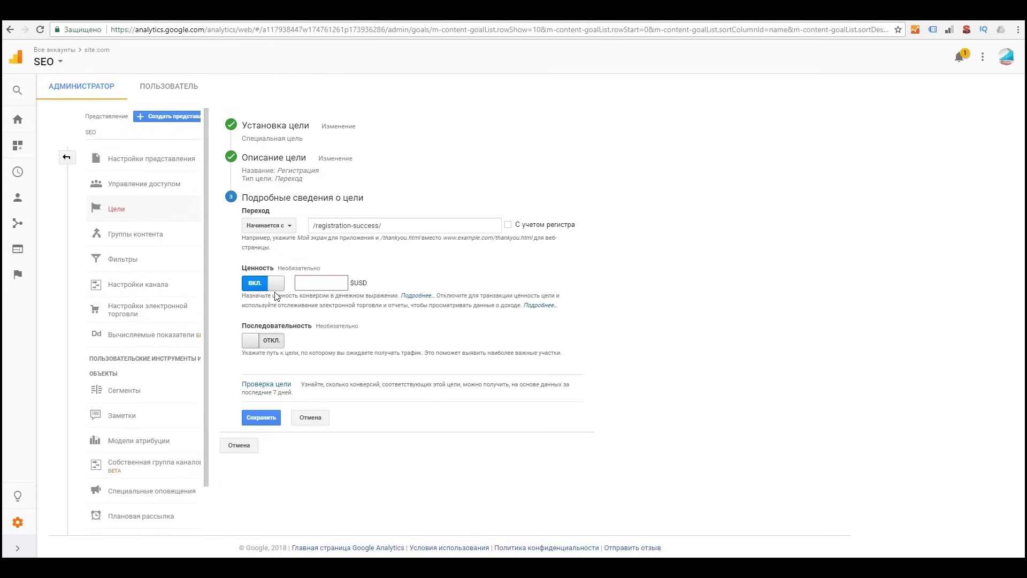
{"action": "left_click", "coordinate": [264, 397]}
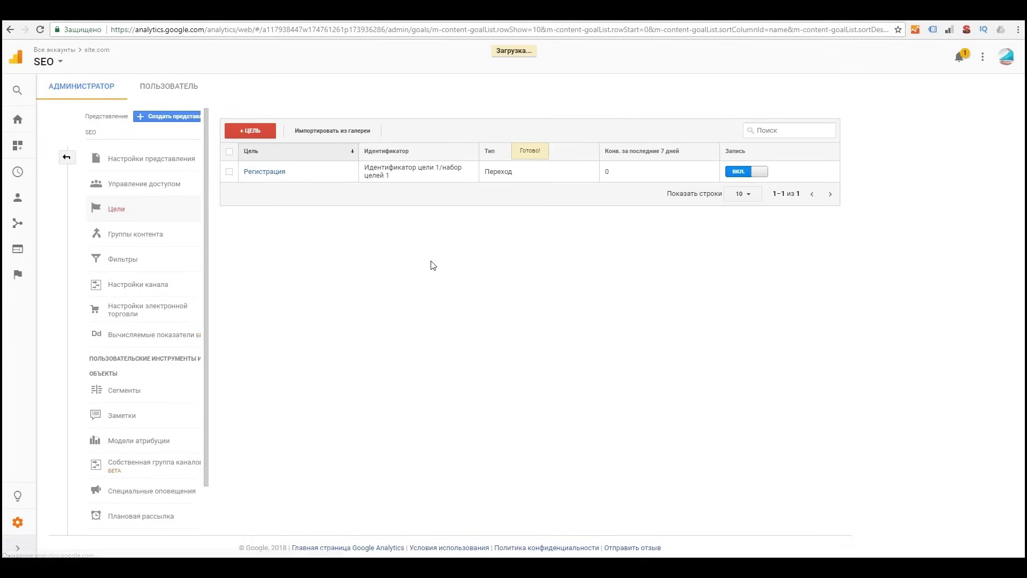
{"action": "left_click", "coordinate": [257, 134]}
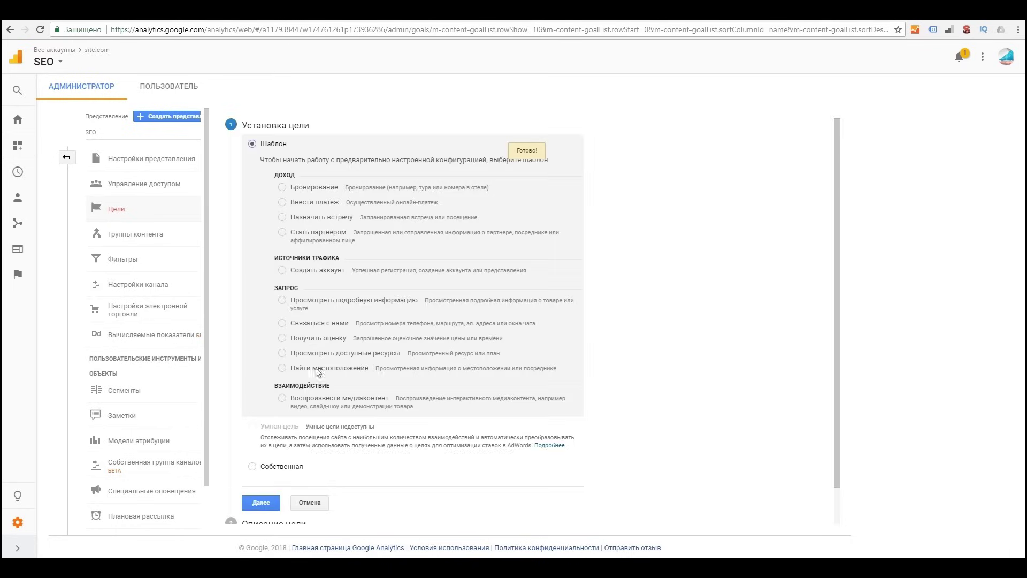
{"action": "left_click", "coordinate": [270, 469]}
{"action": "left_click", "coordinate": [261, 502]}
{"action": "left_click", "coordinate": [303, 273]}
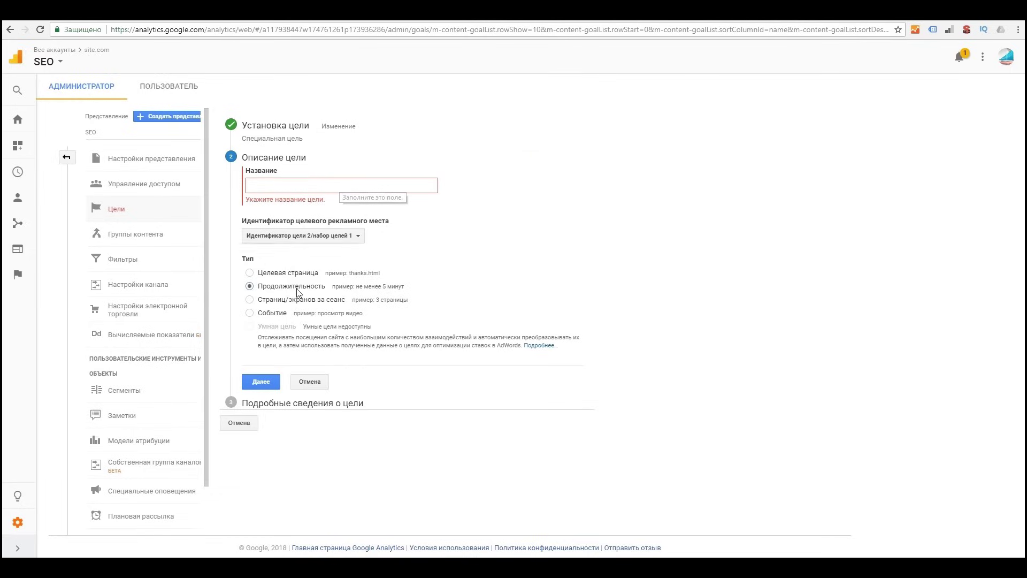
{"action": "left_click", "coordinate": [258, 288]}
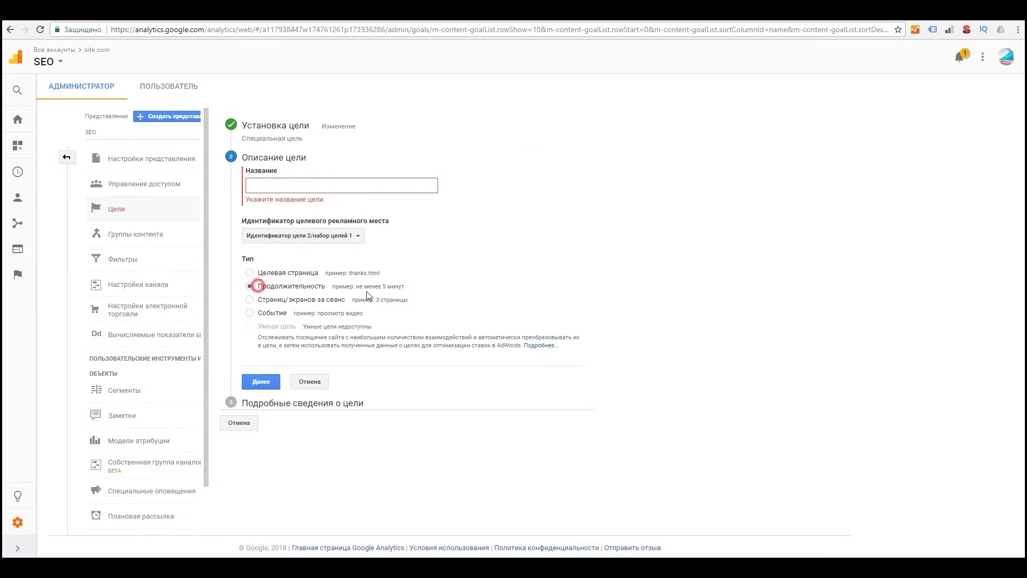
{"action": "left_click", "coordinate": [297, 188]}
{"action": "type", "text": "Активный юзер"}
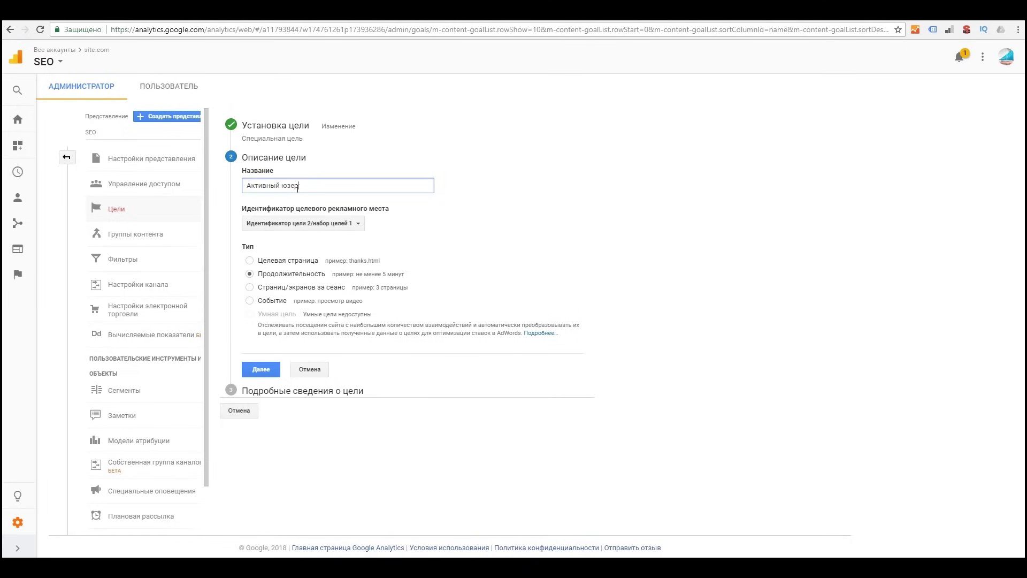
{"action": "left_click", "coordinate": [264, 371]}
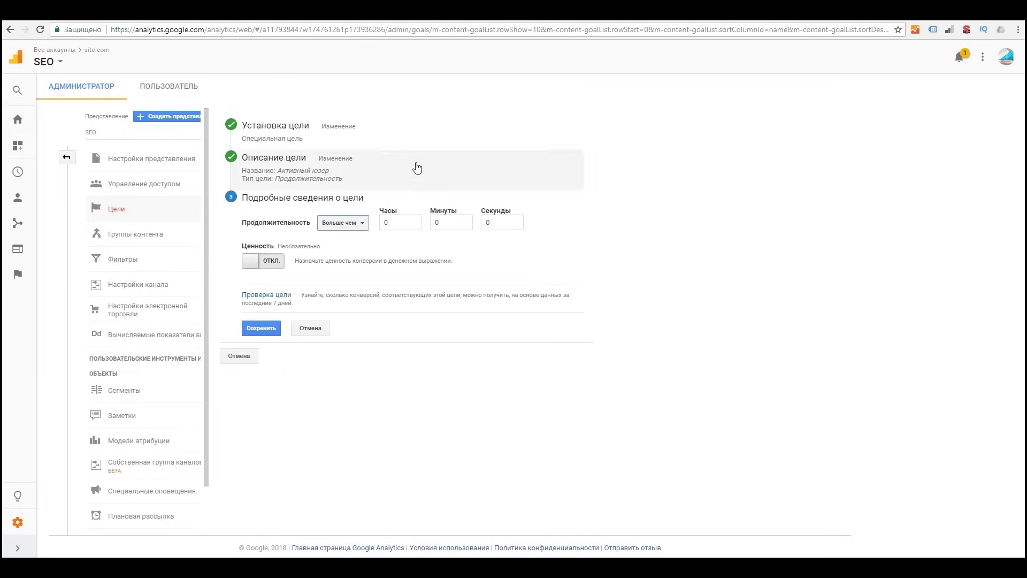
{"action": "left_click", "coordinate": [355, 229]}
{"action": "left_click", "coordinate": [359, 229]}
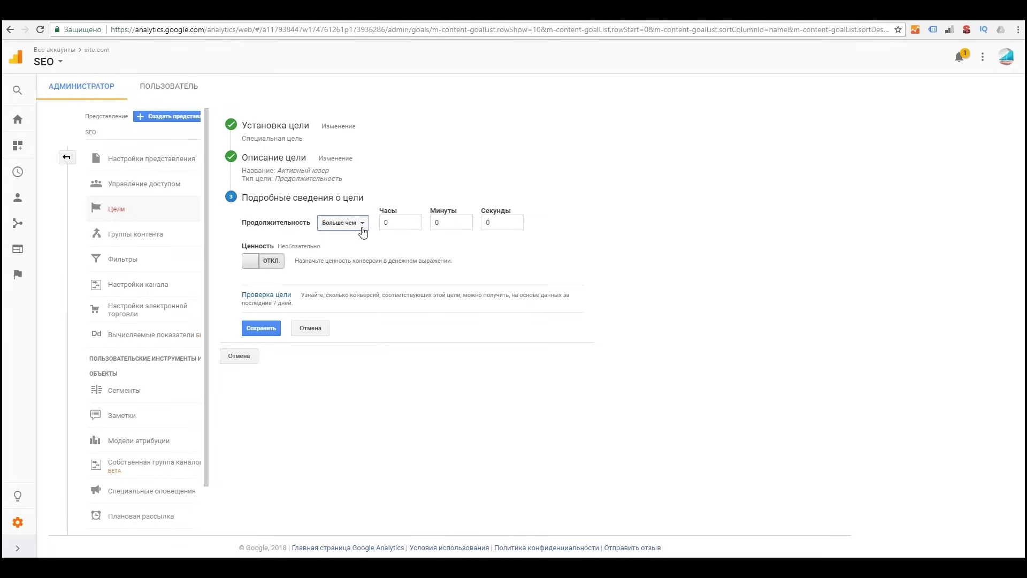
{"action": "double_click", "coordinate": [439, 222]}
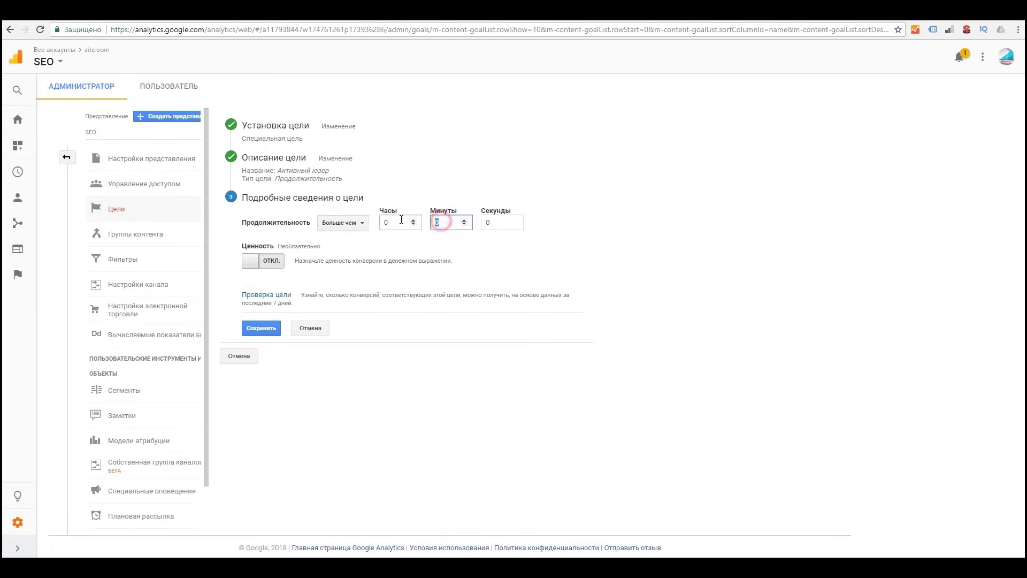
{"action": "left_click", "coordinate": [438, 222]}
{"action": "left_click", "coordinate": [711, 267]}
{"action": "left_click", "coordinate": [262, 328]}
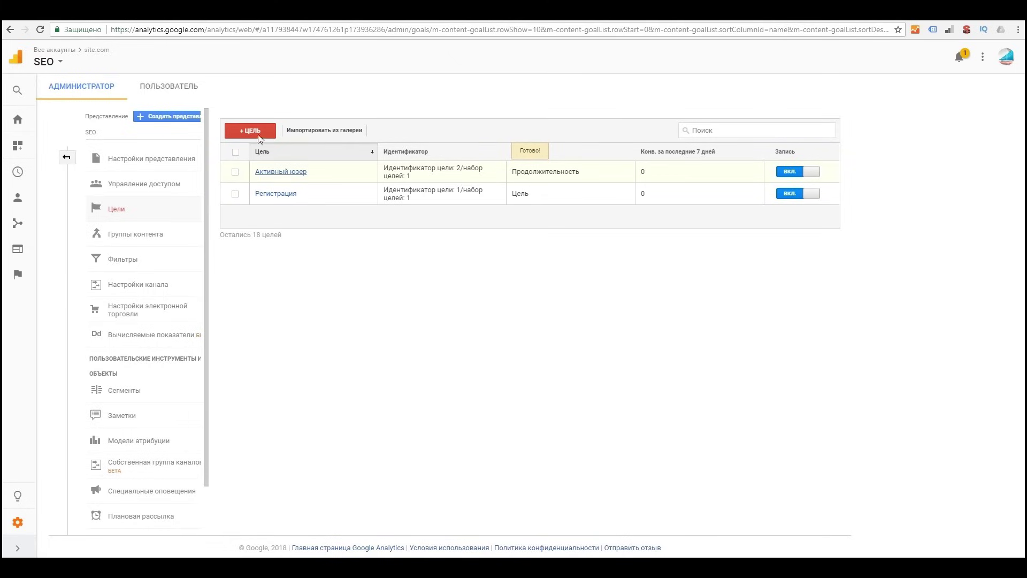
{"action": "left_click", "coordinate": [276, 138]}
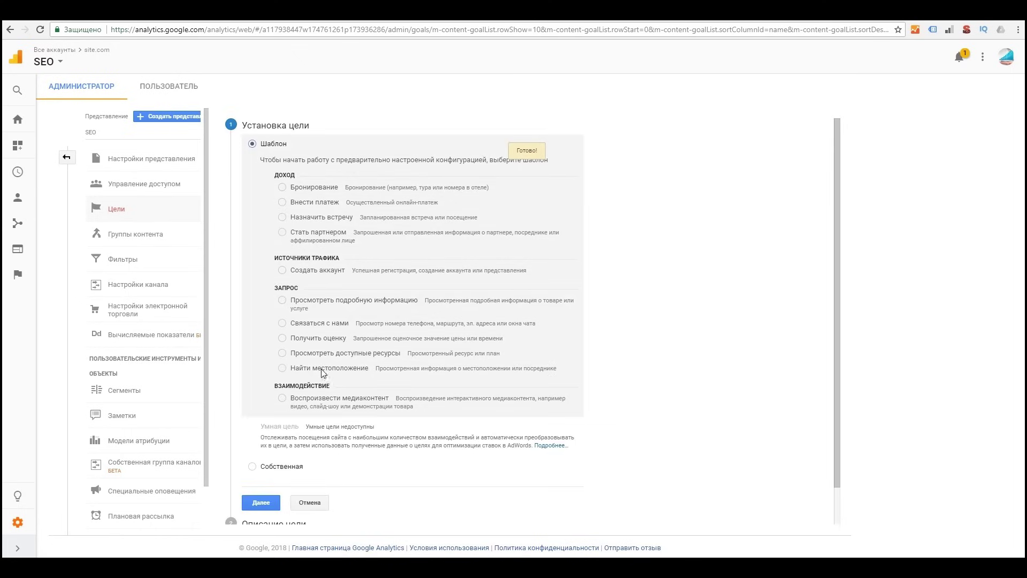
Step: Save custom goal 'активный пользователь - посещение' for sessions with more than 6 pages/screens
{"action": "left_click", "coordinate": [265, 467]}
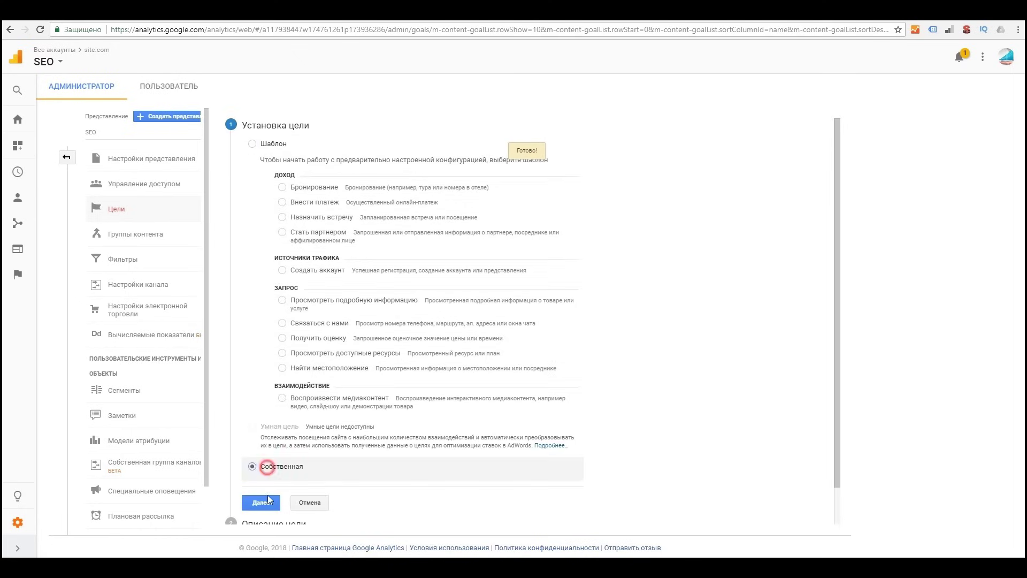
{"action": "left_click", "coordinate": [268, 499]}
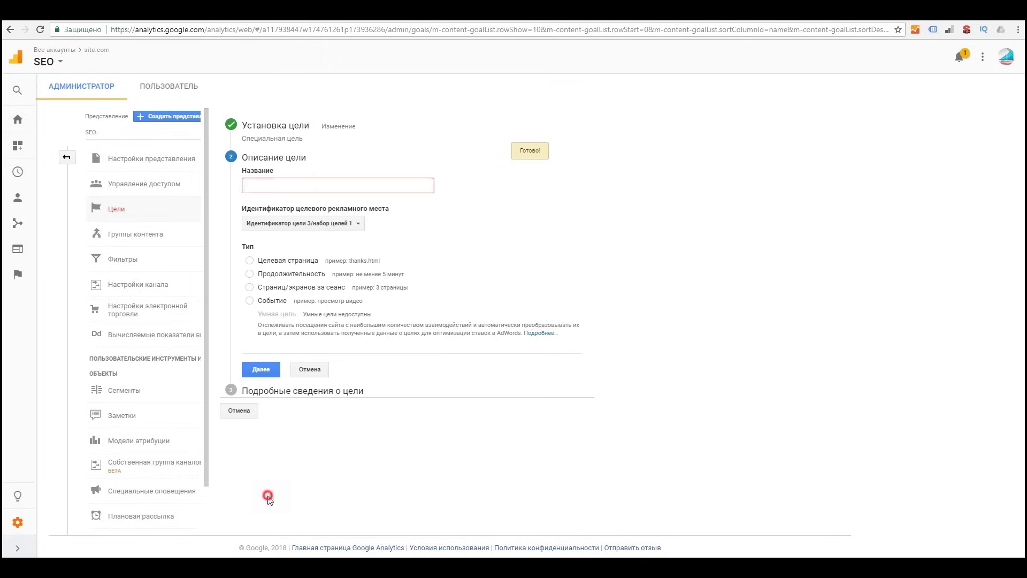
{"action": "left_click", "coordinate": [318, 289]}
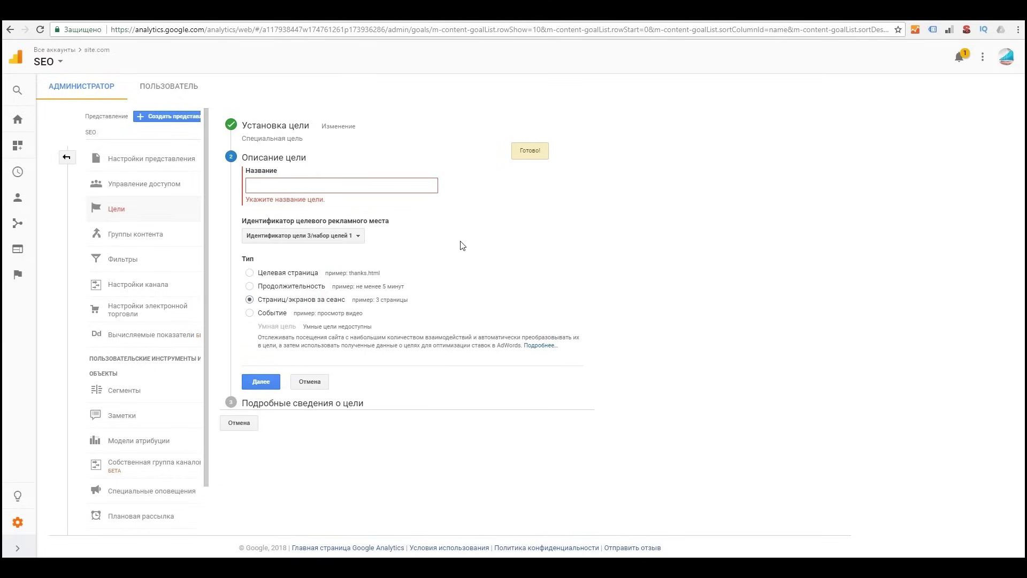
{"action": "left_click", "coordinate": [284, 185]}
{"action": "type", "text": "активный пользователь - посещение"}
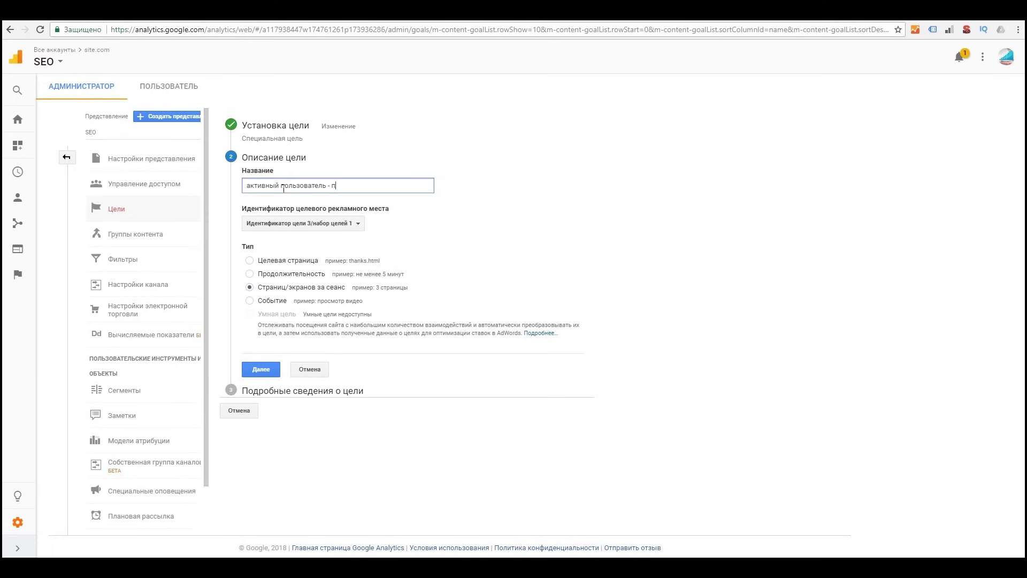
{"action": "left_click", "coordinate": [263, 368]}
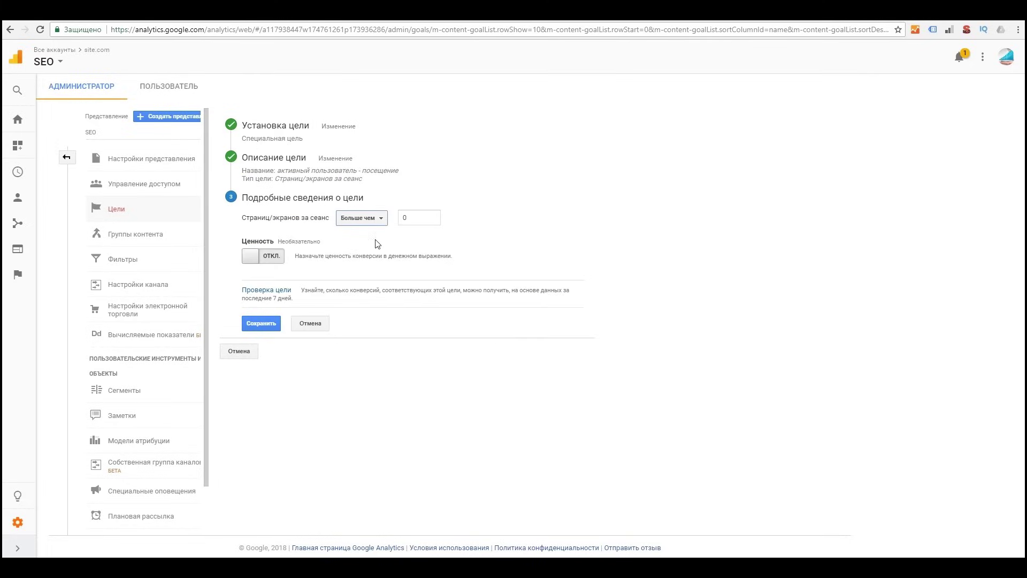
{"action": "double_click", "coordinate": [426, 214]}
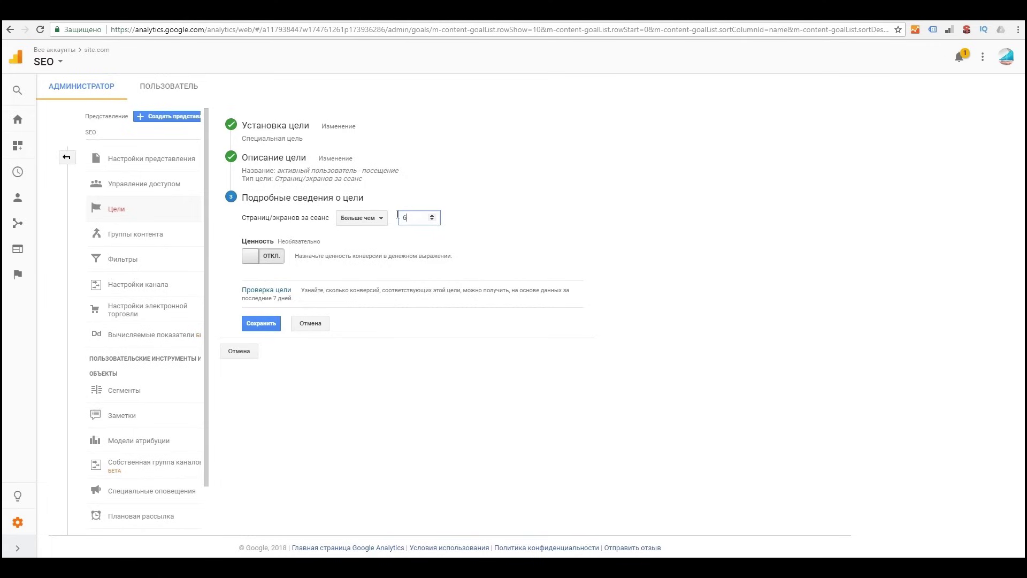
{"action": "left_click", "coordinate": [376, 218]}
{"action": "left_click", "coordinate": [374, 218]}
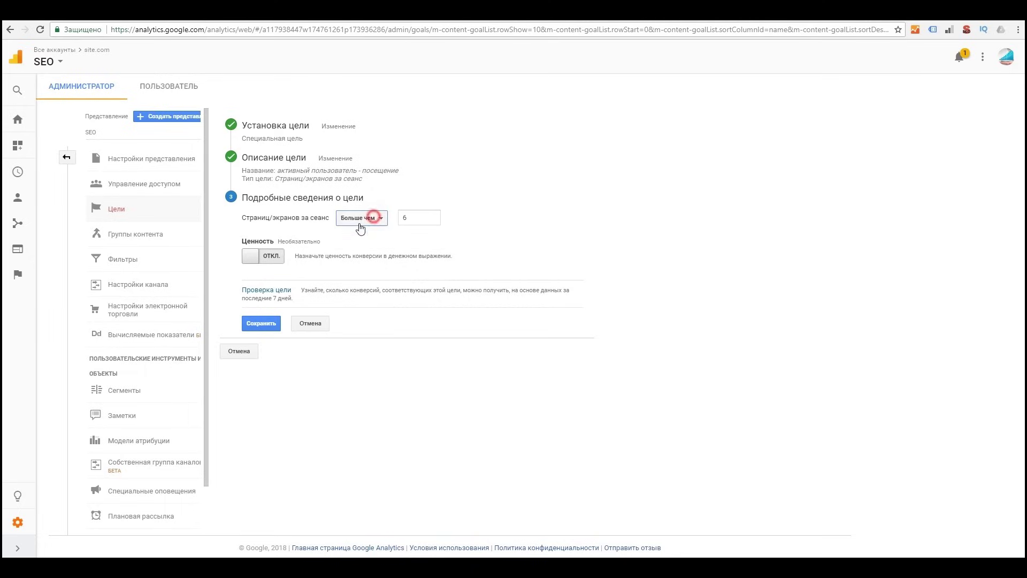
{"action": "left_click", "coordinate": [264, 328]}
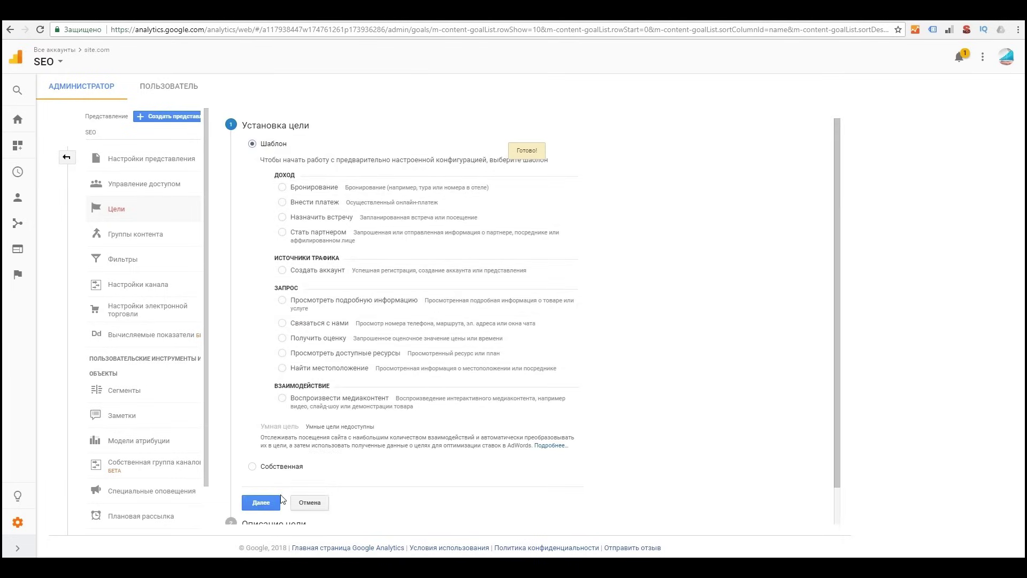
Step: Begin a custom Событие goal named Отправить заявку and advance to its event conditions
{"action": "left_click", "coordinate": [262, 503]}
{"action": "left_click", "coordinate": [264, 505]}
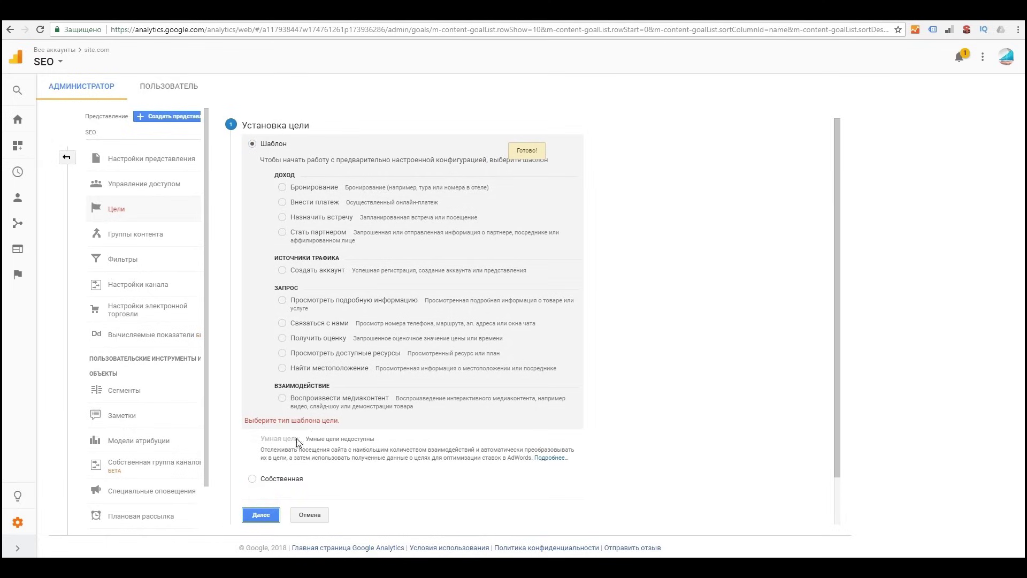
{"action": "left_click", "coordinate": [270, 478]}
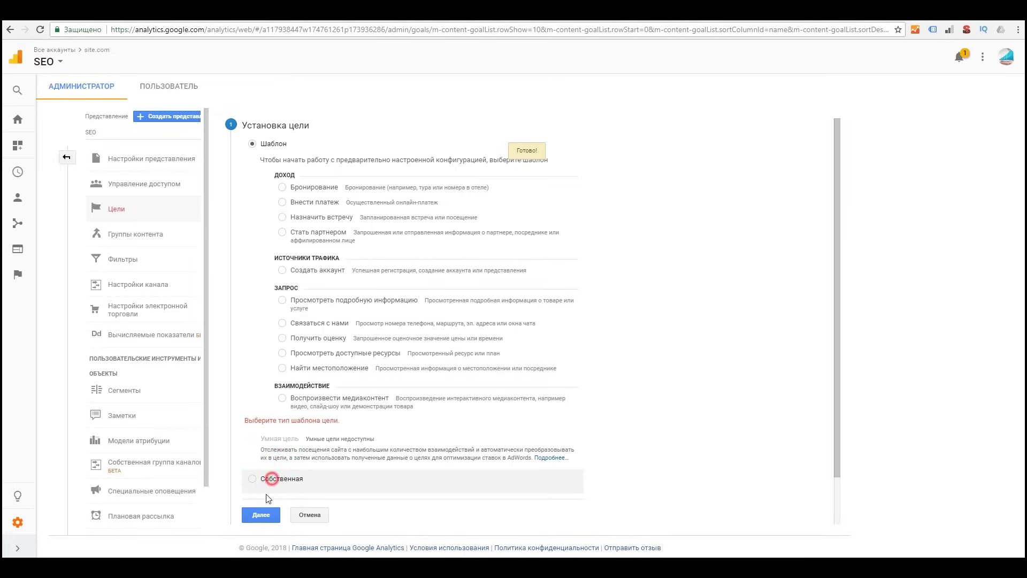
{"action": "left_click", "coordinate": [262, 502]}
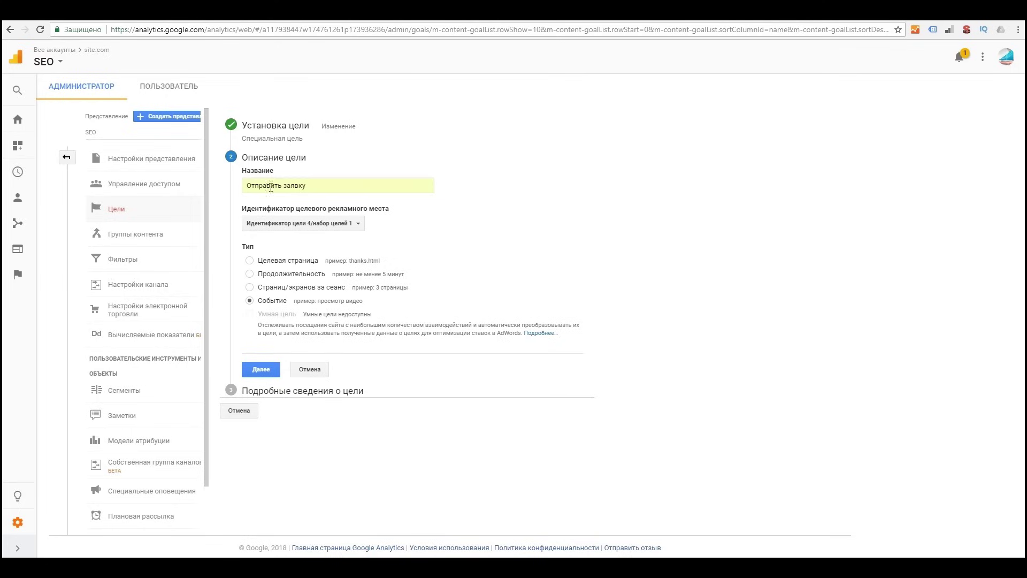
{"action": "triple_click", "coordinate": [309, 183]}
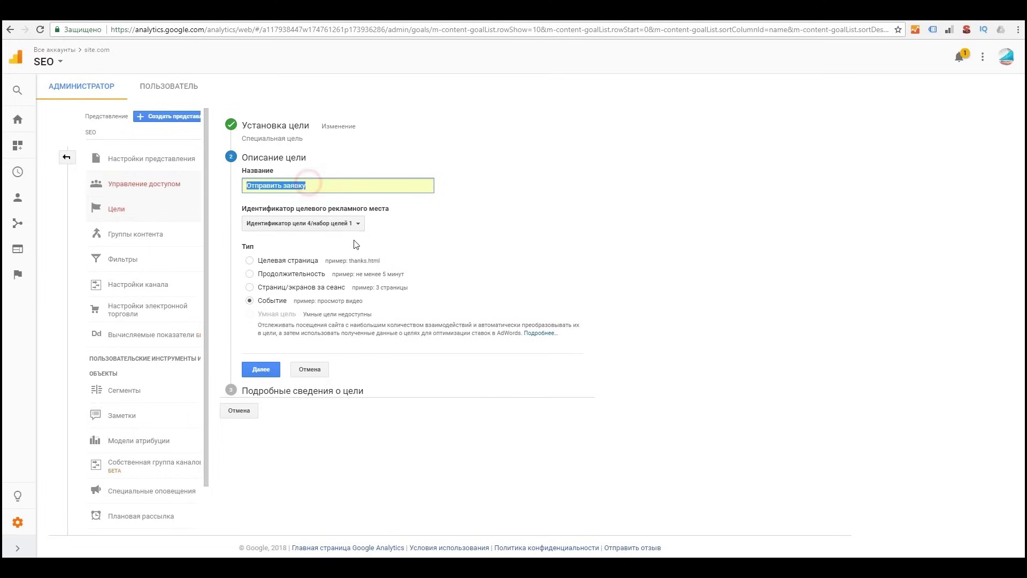
{"action": "left_click", "coordinate": [260, 302]}
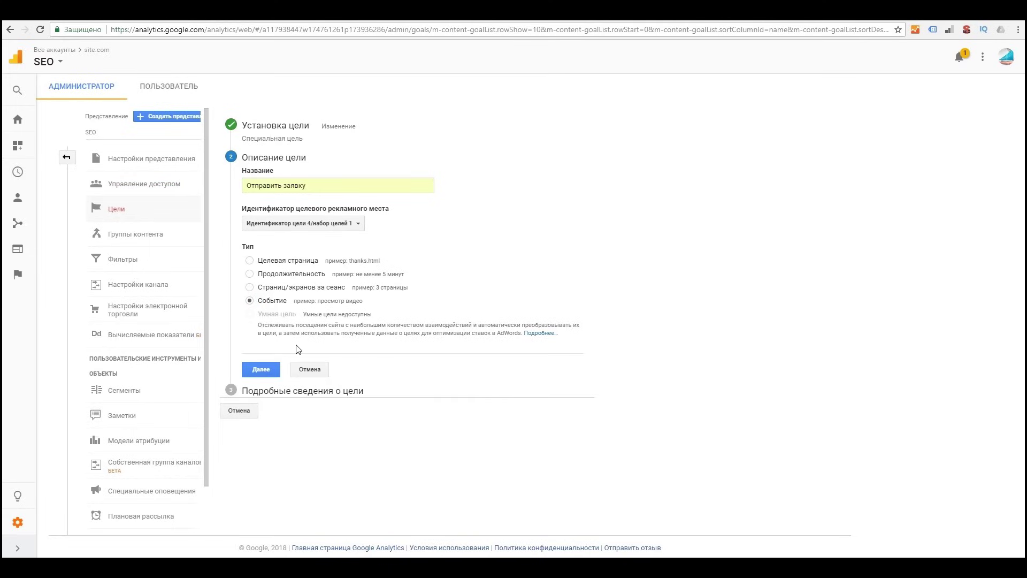
{"action": "left_click", "coordinate": [262, 369]}
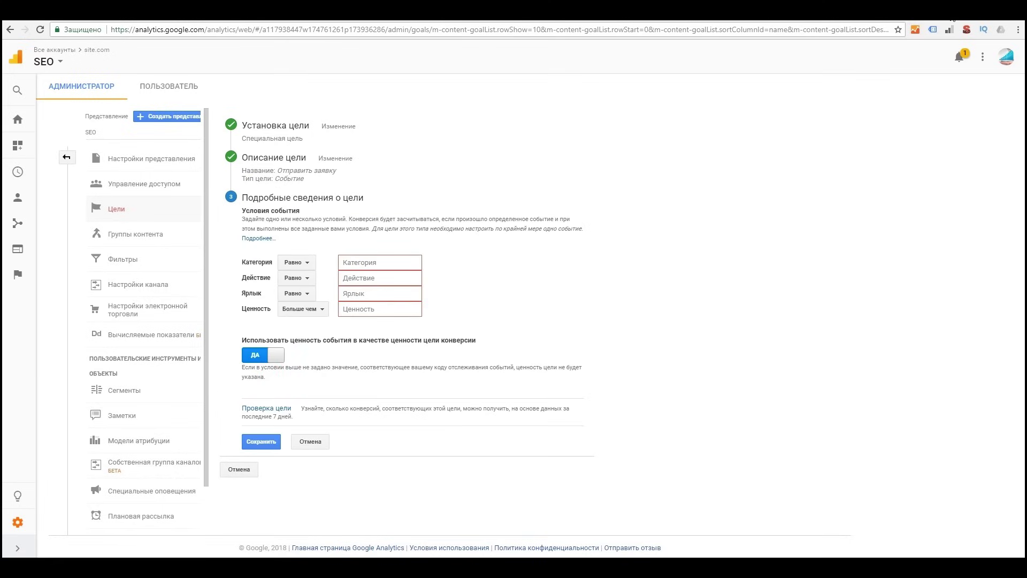
Step: Fill the event conditions: category button, action click, label zayavka
{"action": "left_click", "coordinate": [372, 264]}
{"action": "left_click", "coordinate": [373, 278]}
{"action": "left_click", "coordinate": [365, 293]}
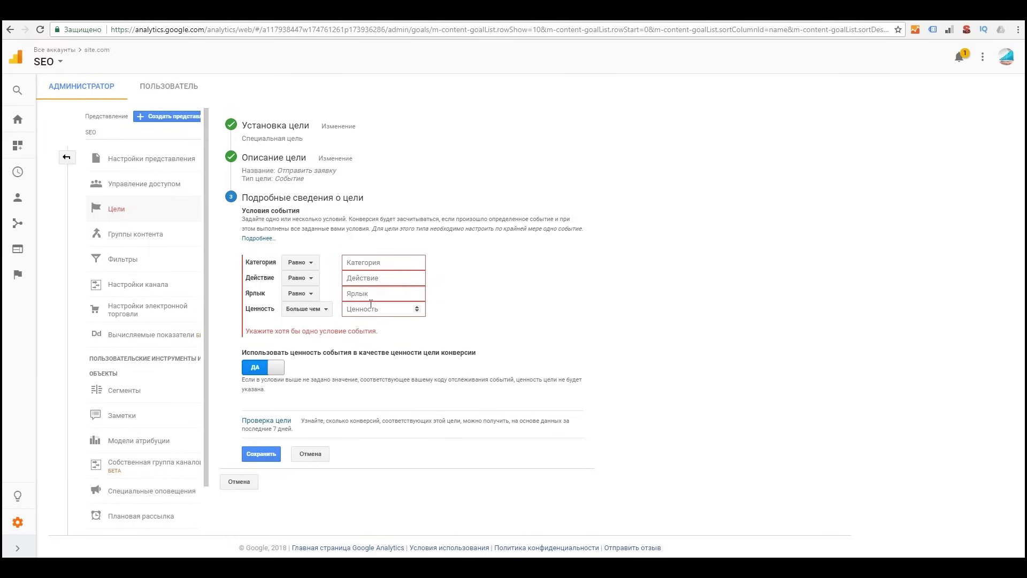
{"action": "left_click", "coordinate": [373, 309]}
{"action": "left_click", "coordinate": [389, 258]}
{"action": "type", "text": "c"}
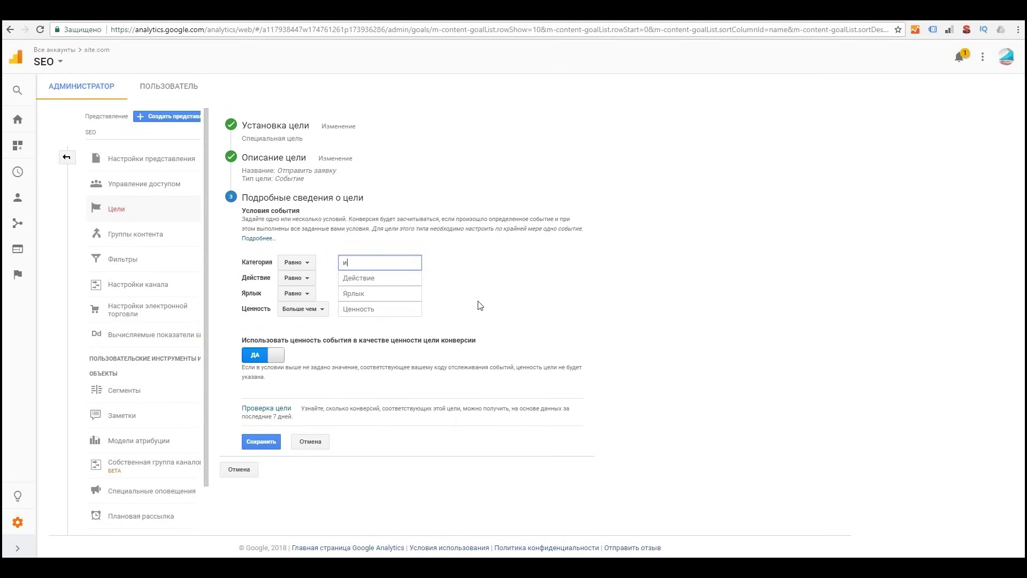
{"action": "key", "text": "BackSpace"}
{"action": "type", "text": "button"}
{"action": "left_click", "coordinate": [380, 277]}
{"action": "type", "text": "cli"}
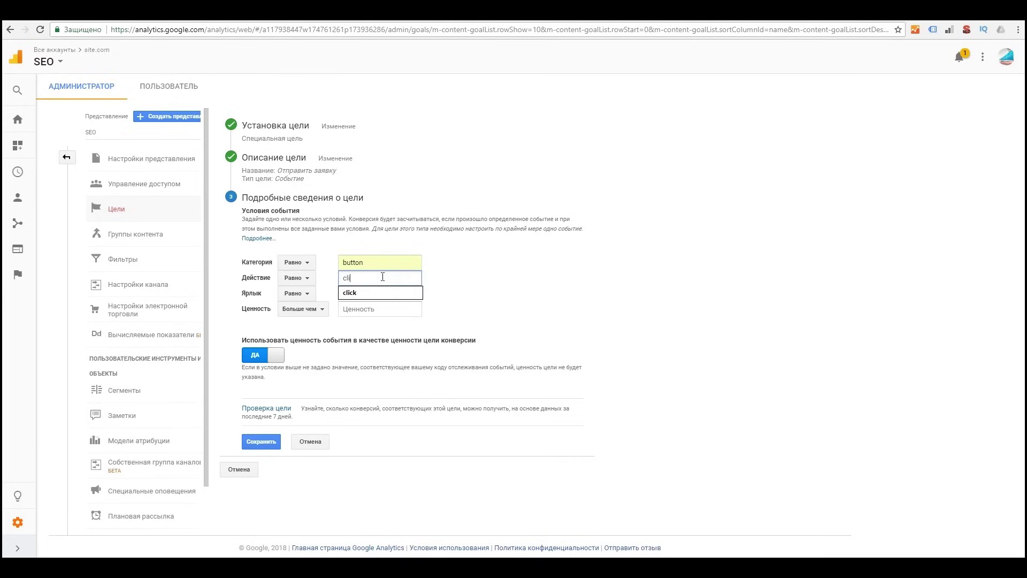
{"action": "type", "text": "ck"}
{"action": "left_click", "coordinate": [388, 293]}
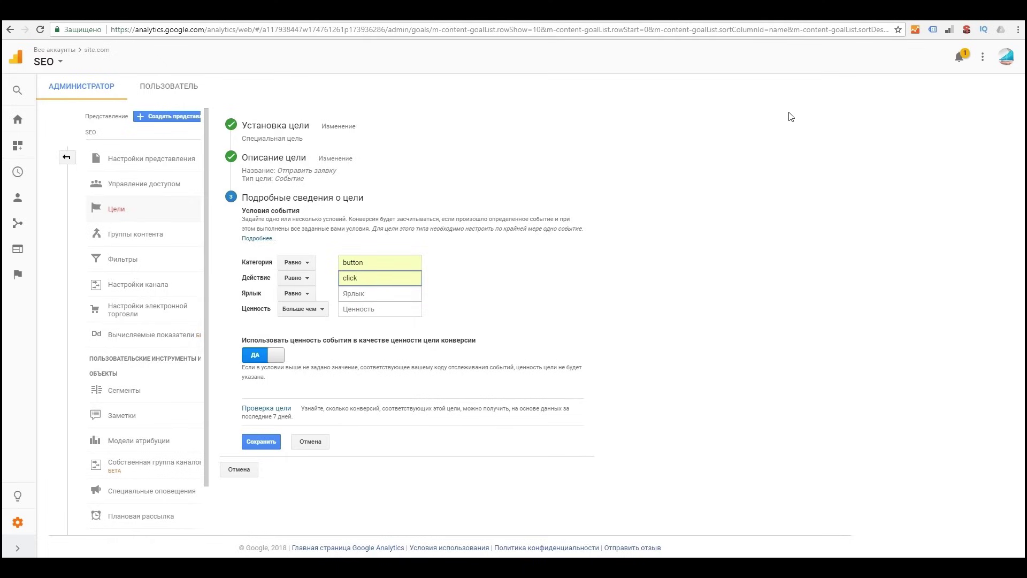
{"action": "left_click", "coordinate": [373, 294]}
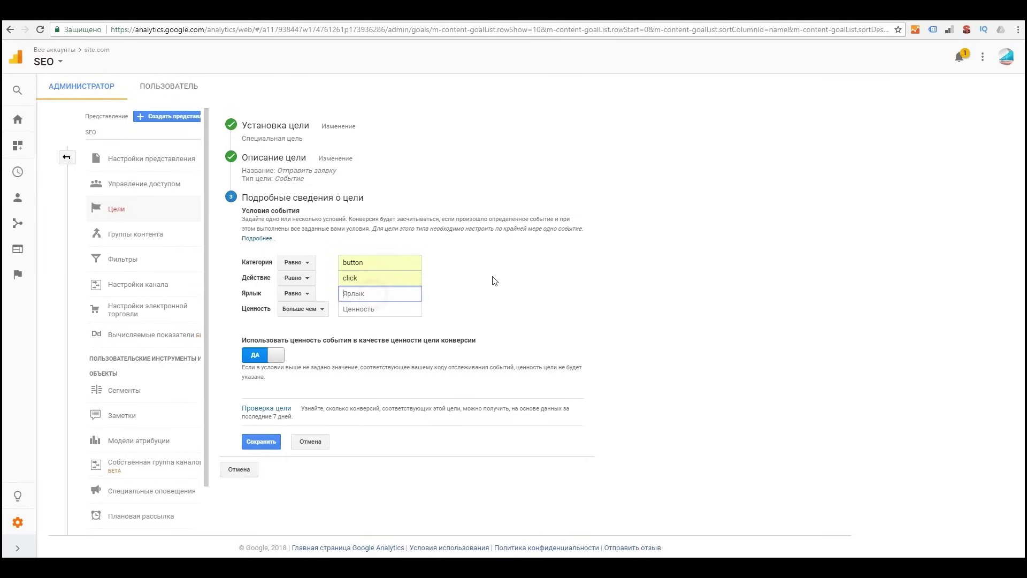
{"action": "type", "text": "zayavka"}
Step: Set the event value condition to greater than 1 and save the Отправить заявку goal
{"action": "left_click", "coordinate": [373, 309]}
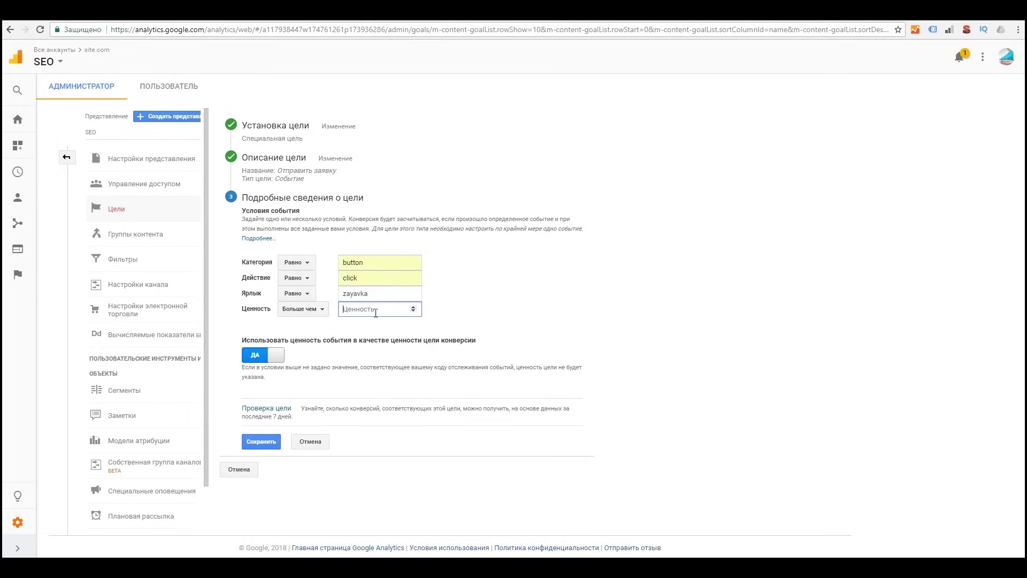
{"action": "type", "text": "1"}
{"action": "left_click", "coordinate": [523, 298]}
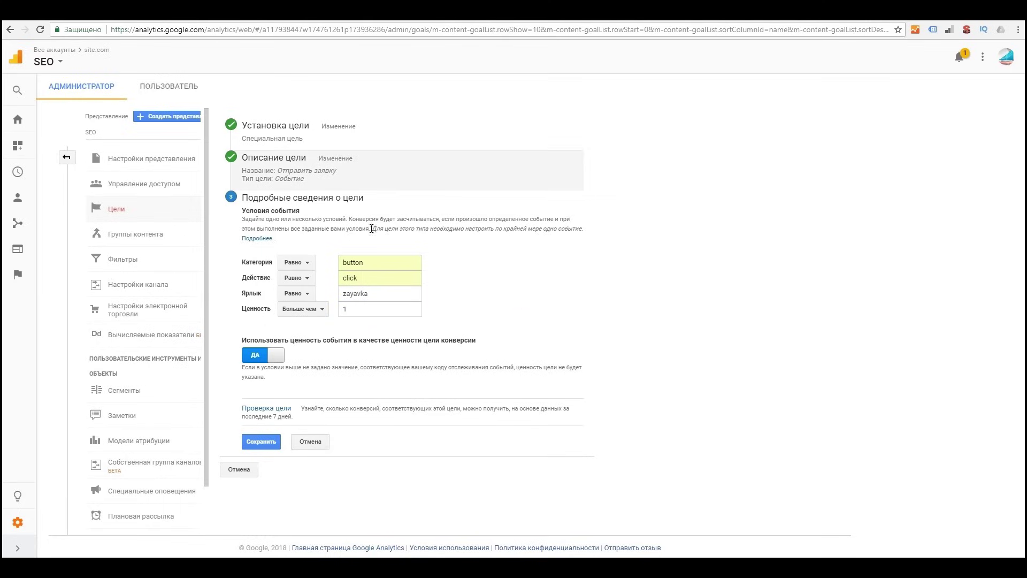
{"action": "left_click_drag", "start_coordinate": [249, 341], "coordinate": [488, 344]}
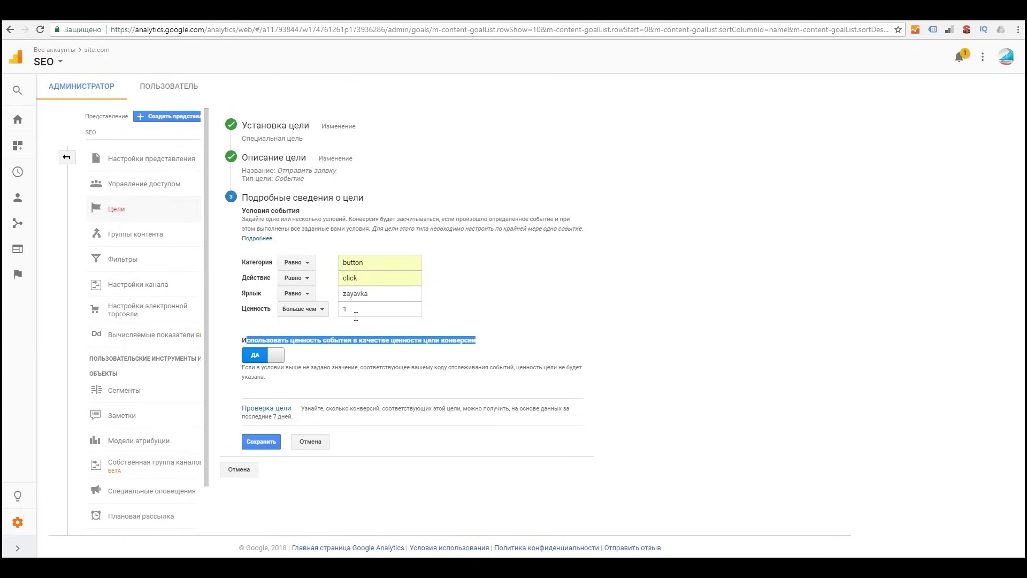
{"action": "left_click", "coordinate": [261, 442]}
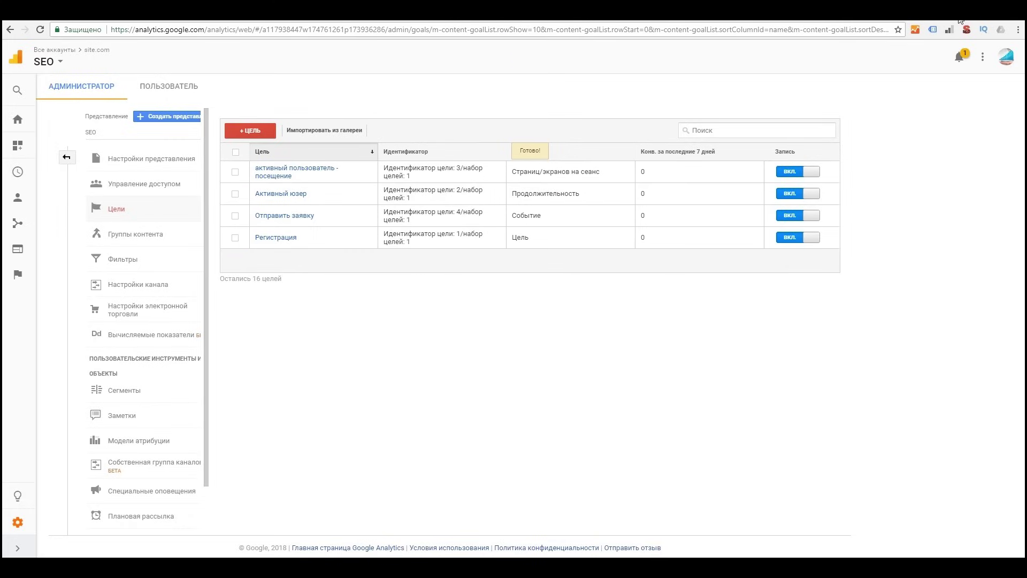
{"action": "left_click", "coordinate": [961, 19]}
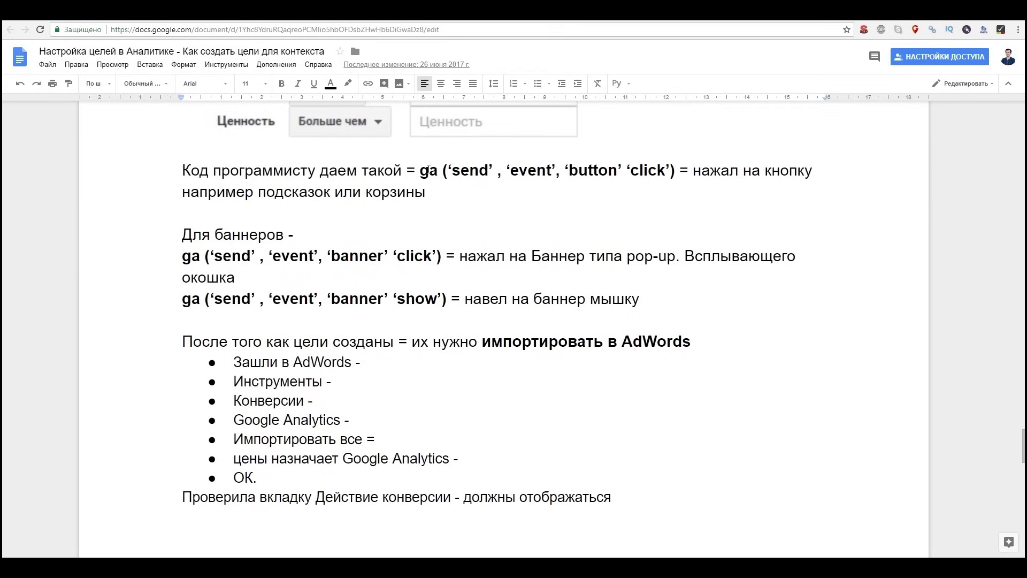
Step: Highlight the button-click and banner click/hover event code lines in the goal notes, adding a '?' after click
{"action": "left_click_drag", "start_coordinate": [421, 170], "coordinate": [675, 170]}
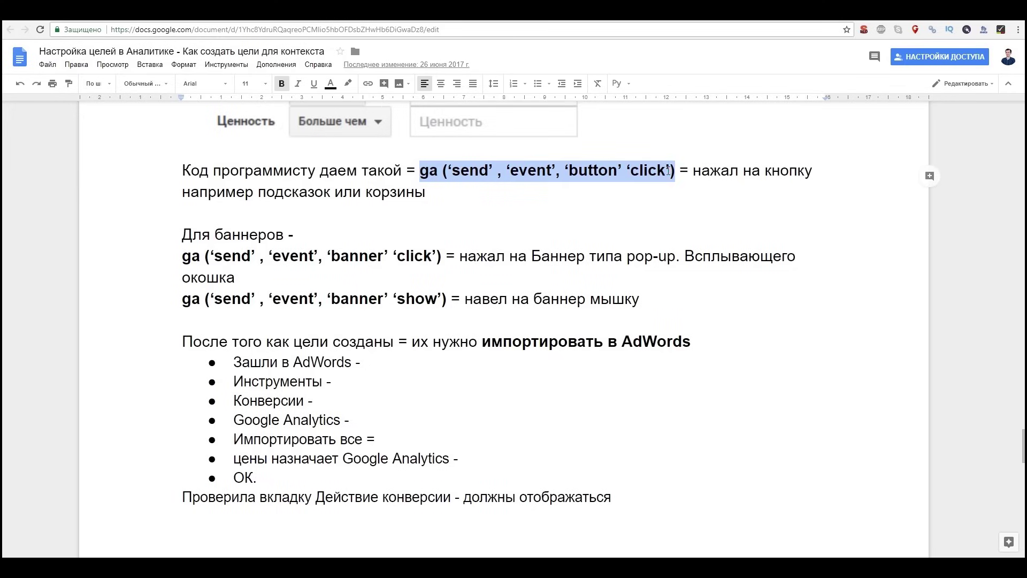
{"action": "left_click", "coordinate": [668, 169]}
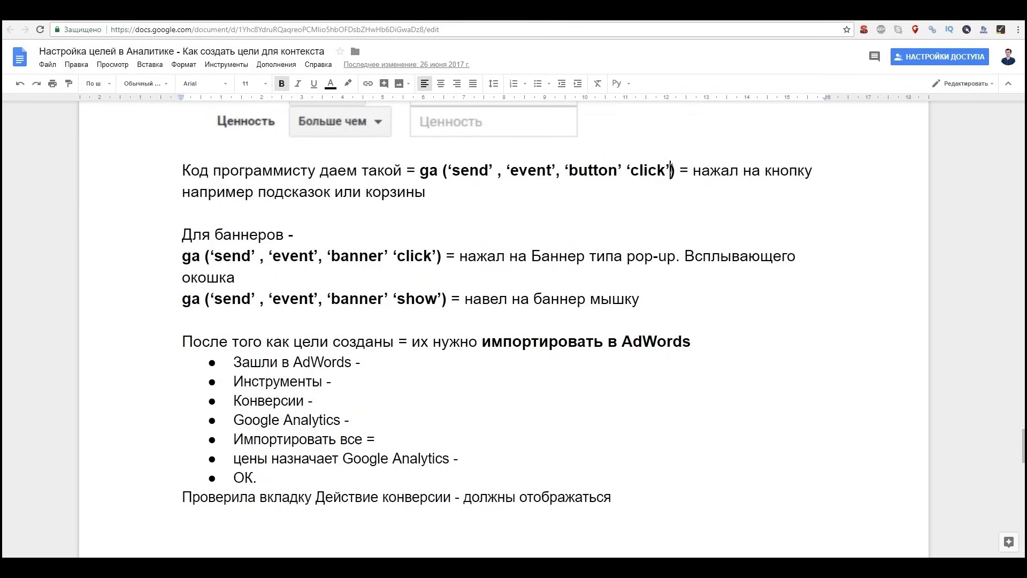
{"action": "type", "text": "?"}
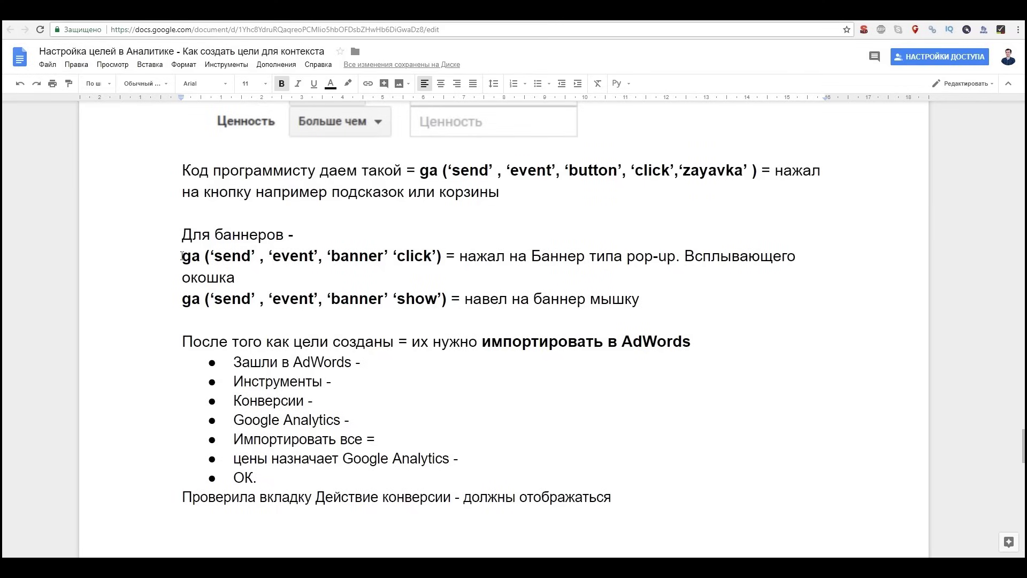
{"action": "left_click_drag", "start_coordinate": [180, 257], "coordinate": [759, 261]}
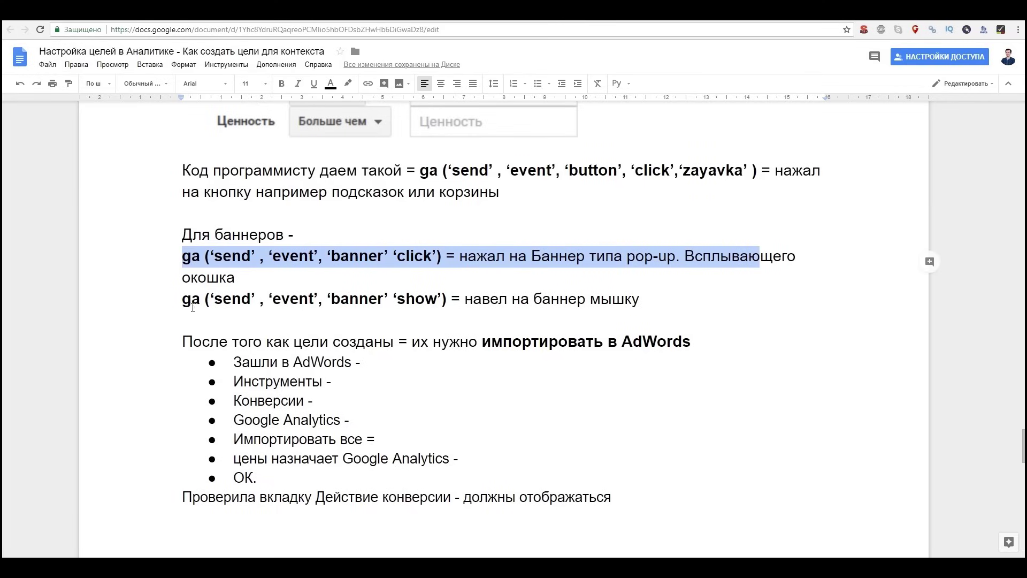
{"action": "left_click_drag", "start_coordinate": [182, 302], "coordinate": [678, 316]}
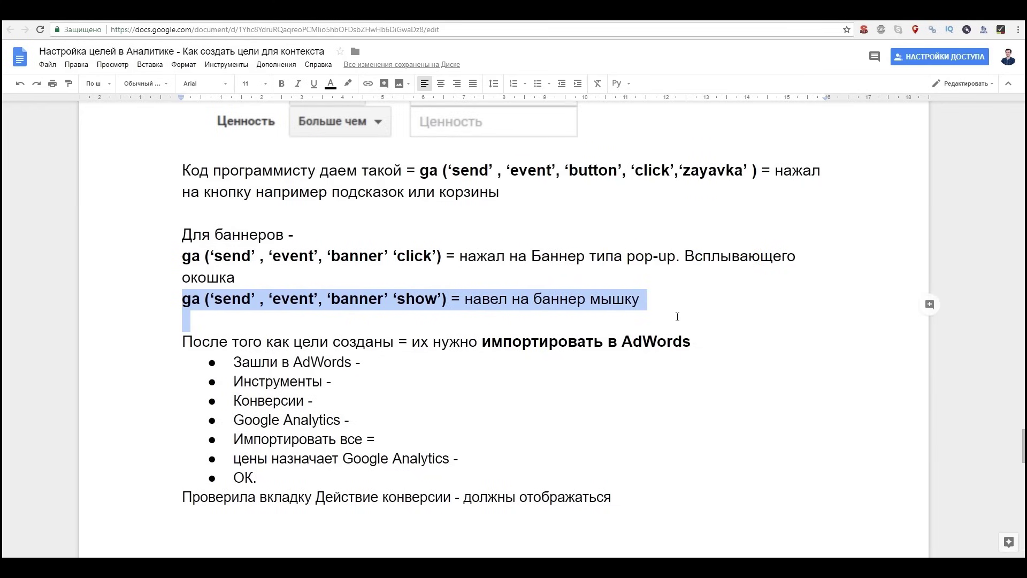
{"action": "scroll", "coordinate": [668, 330], "scroll_direction": "up", "scroll_amount": 2}
{"action": "scroll", "coordinate": [668, 330], "scroll_direction": "down", "scroll_amount": 1}
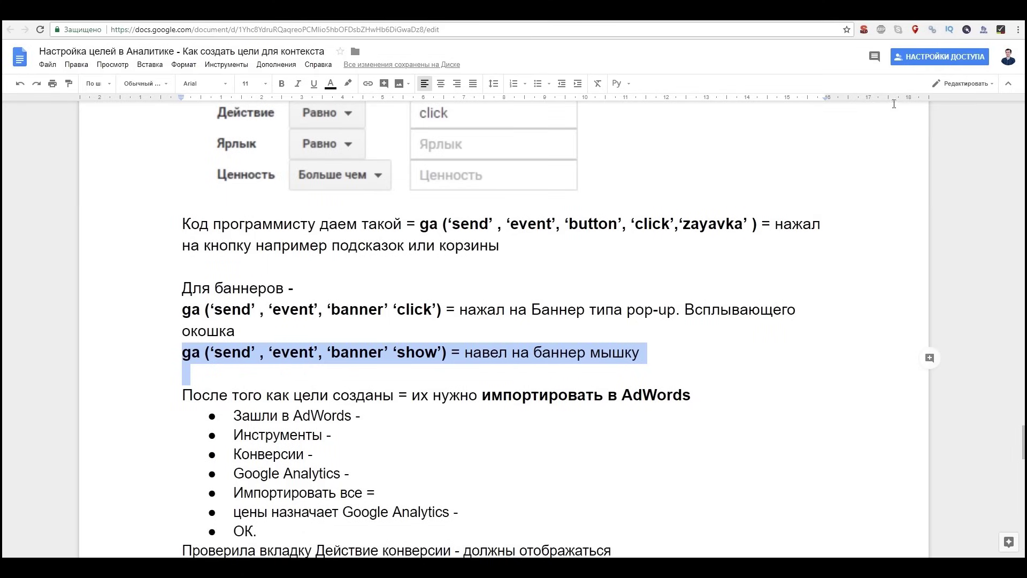
{"action": "left_click", "coordinate": [961, 20]}
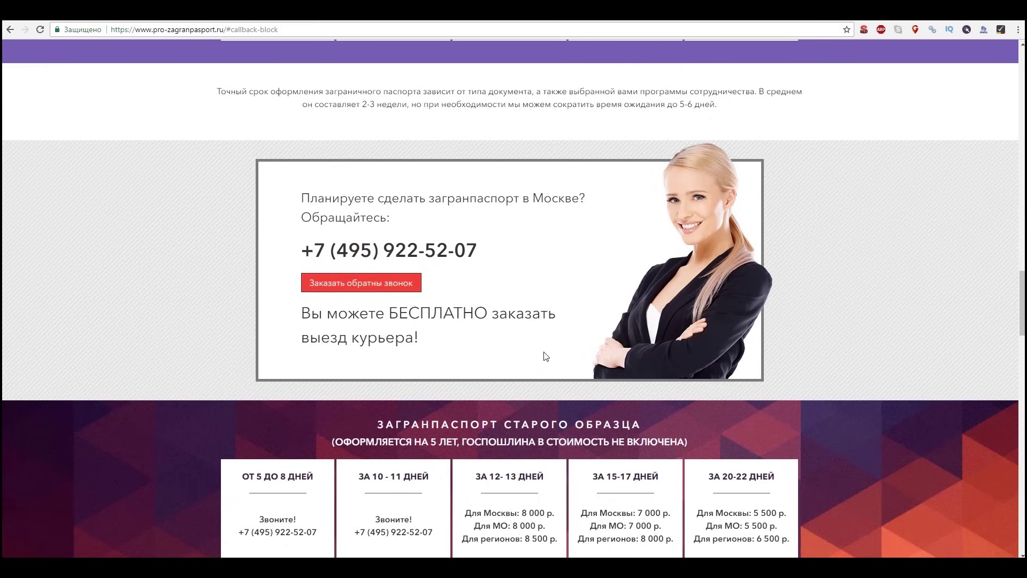
{"action": "scroll", "coordinate": [556, 321], "scroll_direction": "down", "scroll_amount": 3}
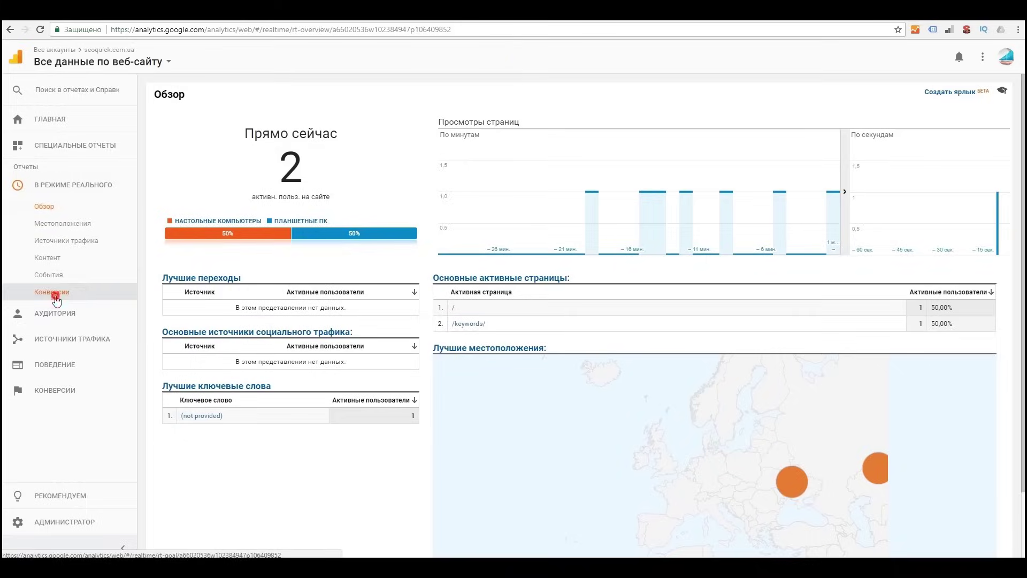
Step: Browse the realtime Конверсии, Местоположения, Источники трафика, Контент and События reports
{"action": "left_click", "coordinate": [53, 295]}
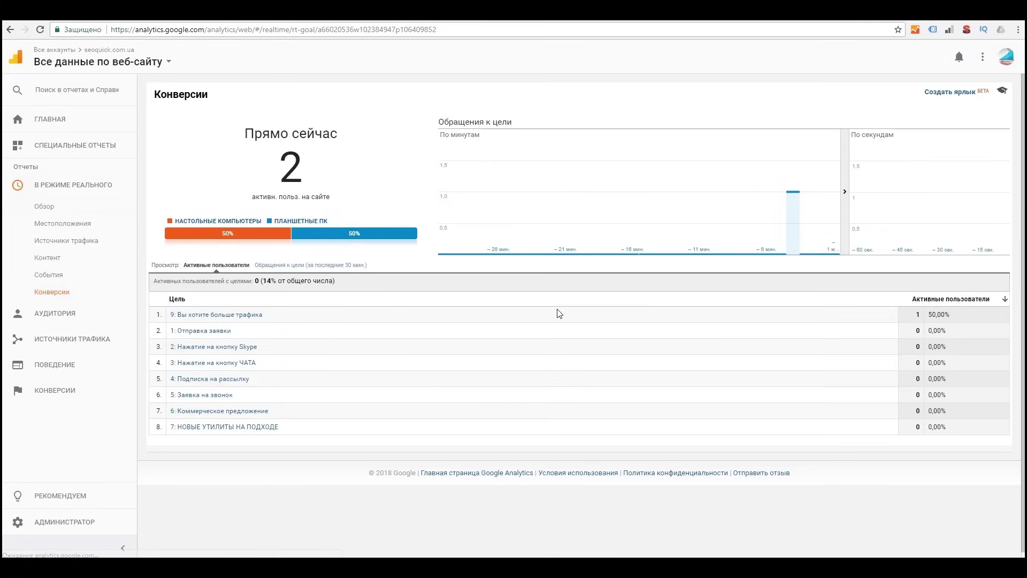
{"action": "mouse_move", "coordinate": [814, 227]}
{"action": "mouse_move", "coordinate": [750, 237]}
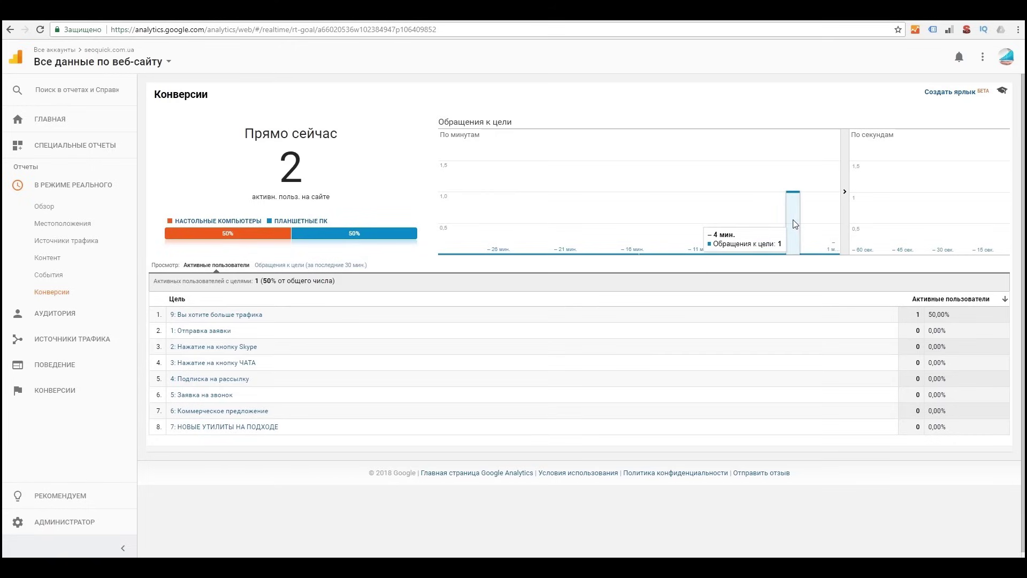
{"action": "left_click", "coordinate": [63, 223]}
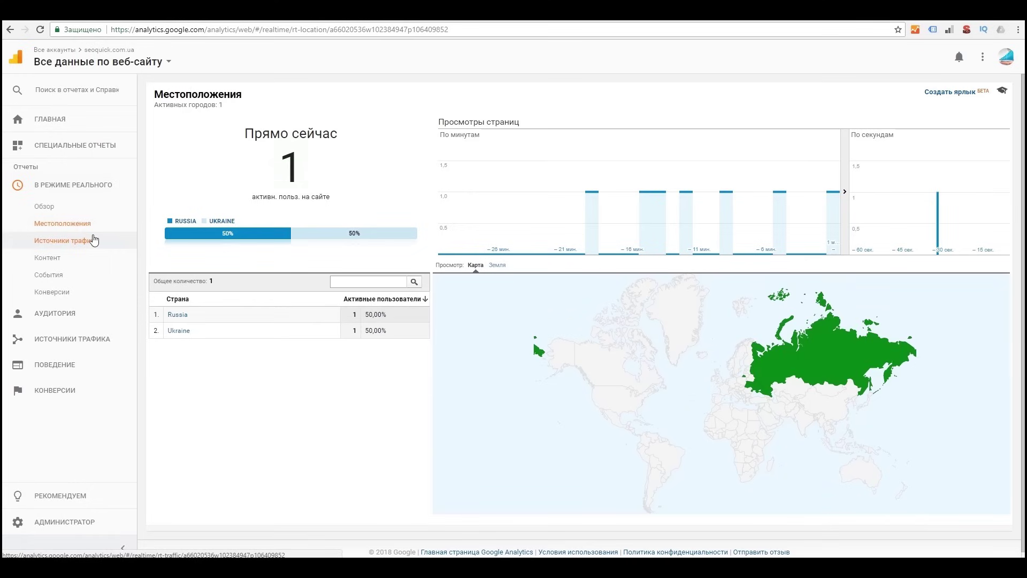
{"action": "left_click", "coordinate": [62, 245]}
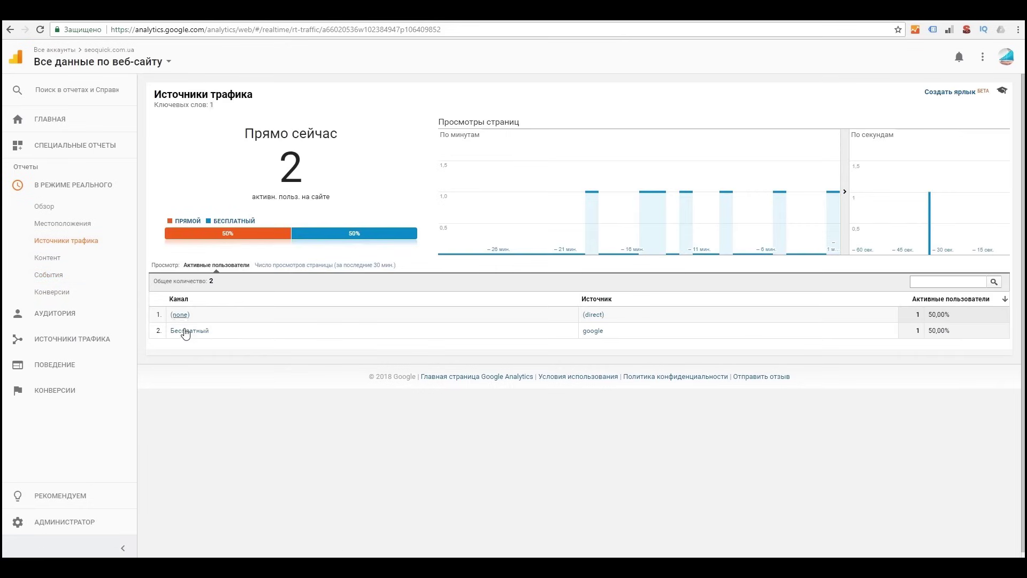
{"action": "left_click", "coordinate": [47, 257]}
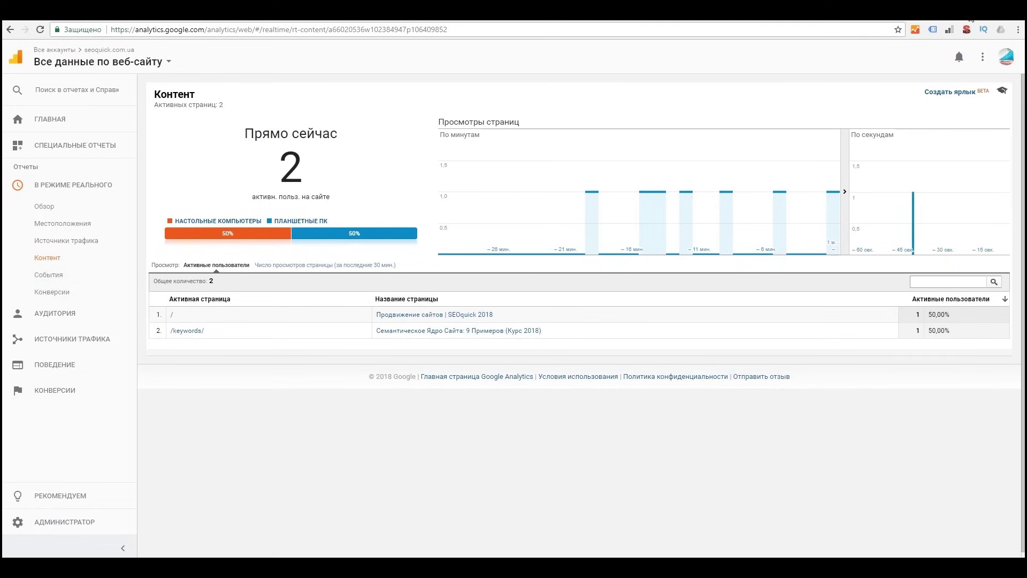
{"action": "left_click", "coordinate": [48, 274]}
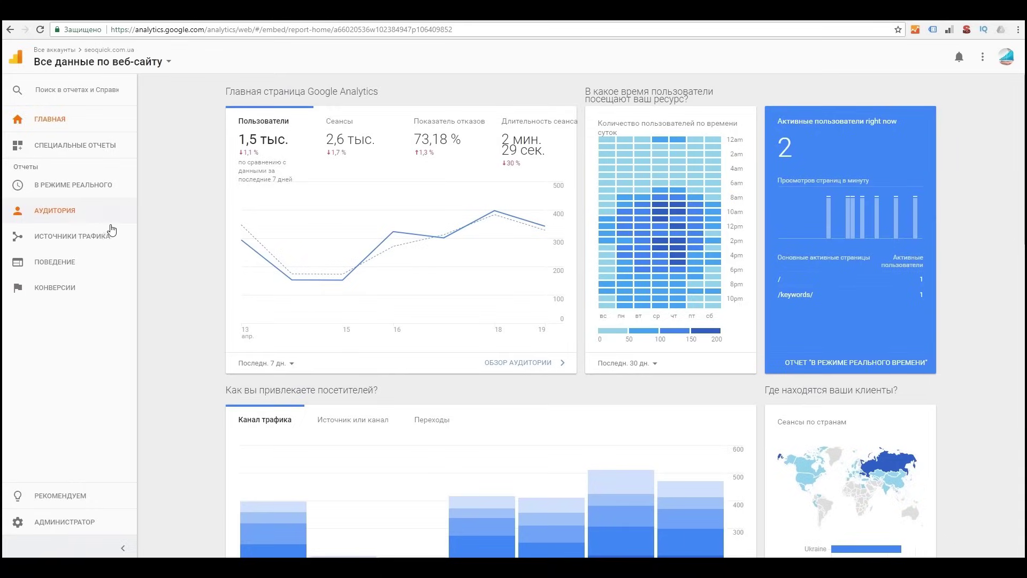
Step: Open Audience Overview and switch the users chart between week, hour and day
{"action": "left_click", "coordinate": [60, 214]}
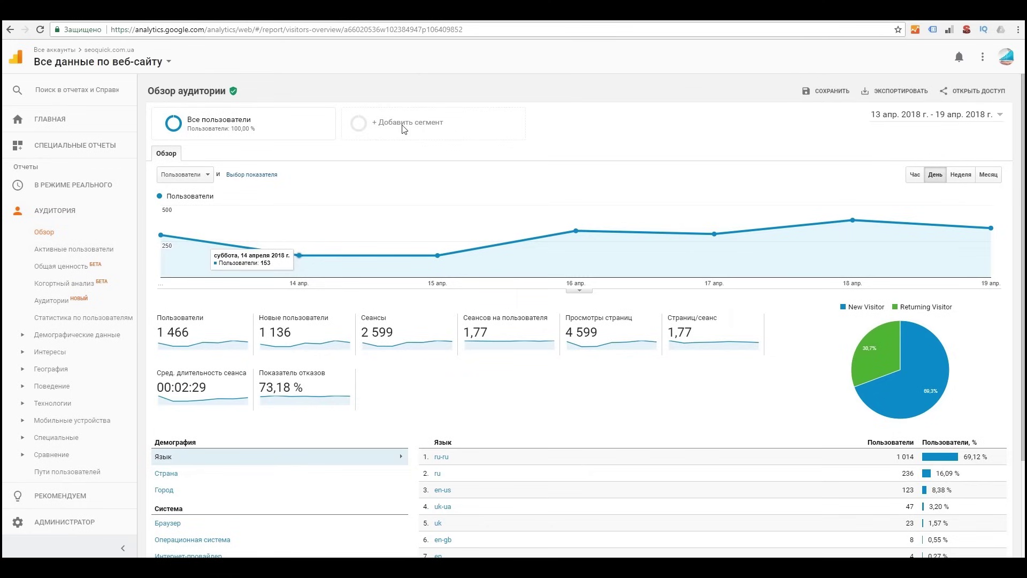
{"action": "scroll", "coordinate": [591, 214], "scroll_direction": "down", "scroll_amount": 1}
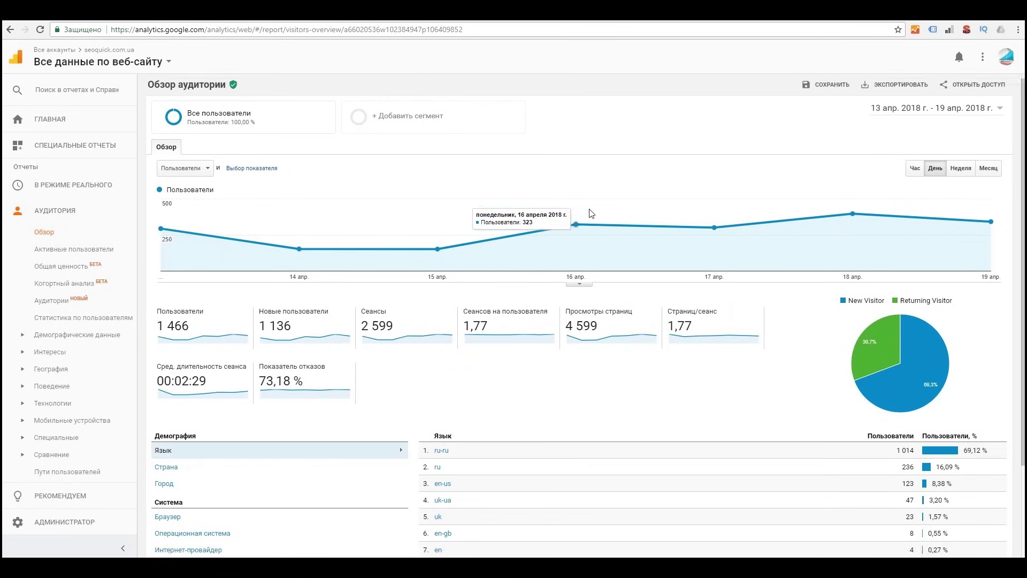
{"action": "scroll", "coordinate": [591, 213], "scroll_direction": "down", "scroll_amount": 2}
{"action": "scroll", "coordinate": [695, 224], "scroll_direction": "up", "scroll_amount": 3}
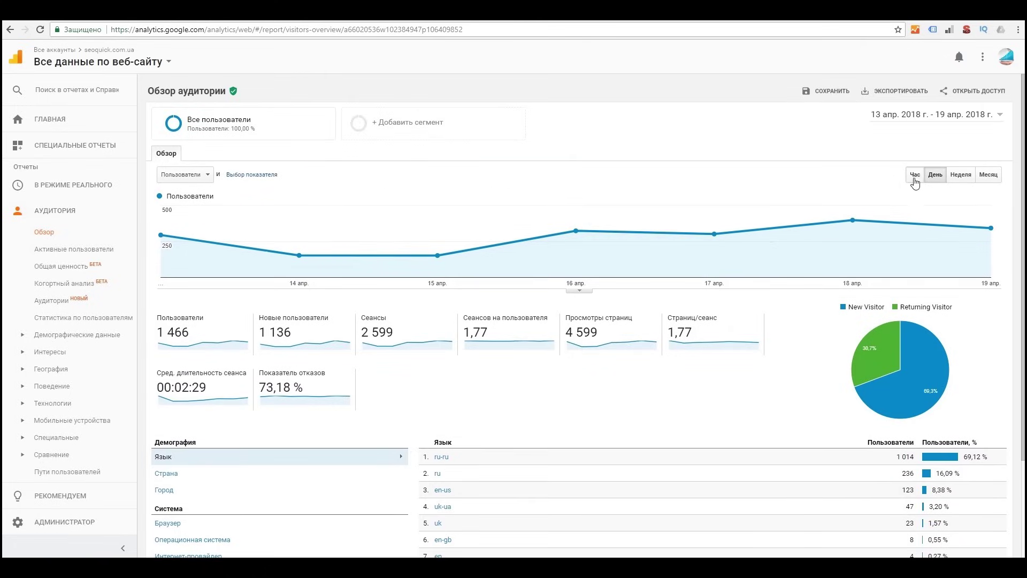
{"action": "left_click", "coordinate": [951, 179]}
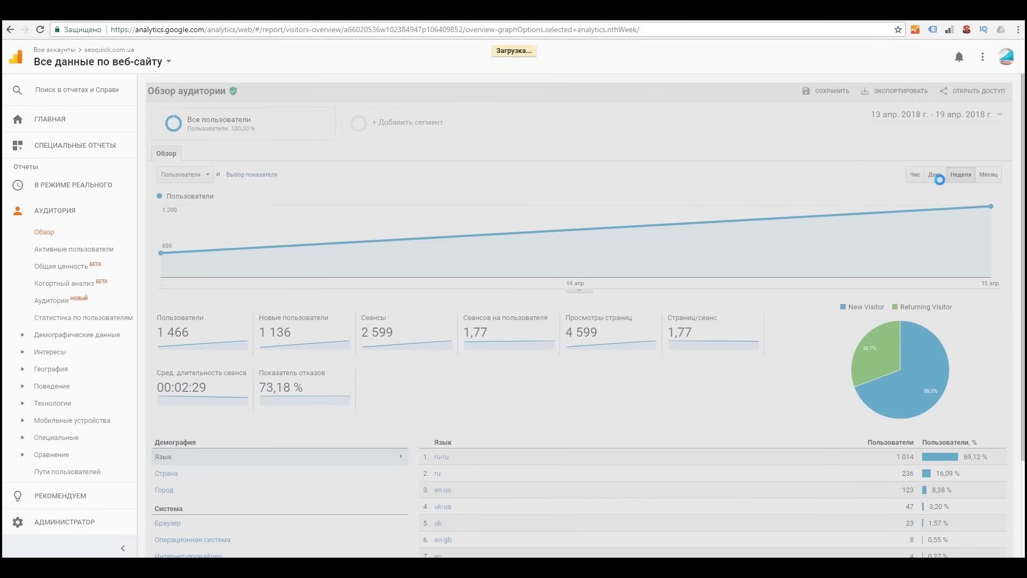
{"action": "left_click", "coordinate": [937, 177]}
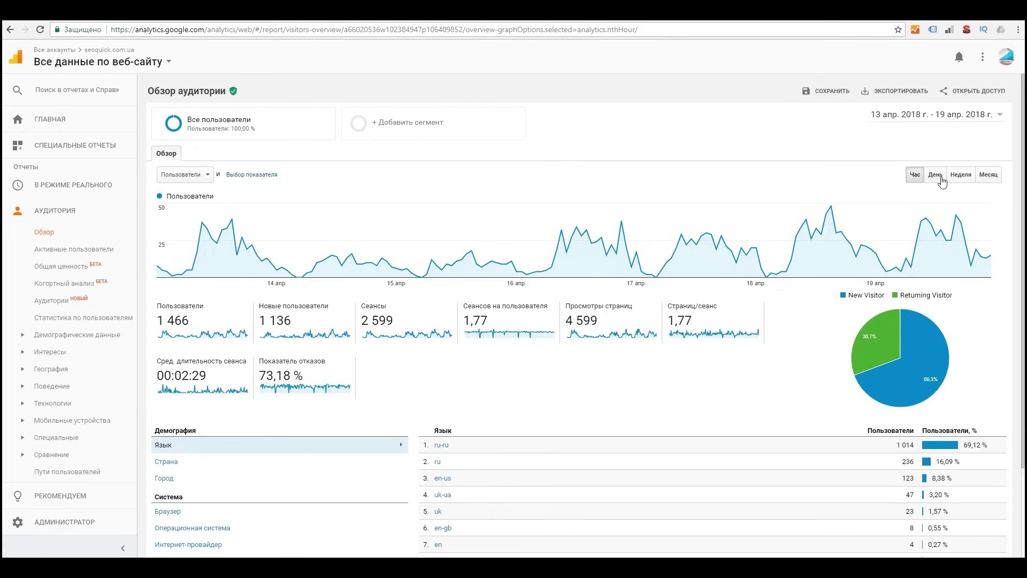
{"action": "left_click", "coordinate": [936, 181]}
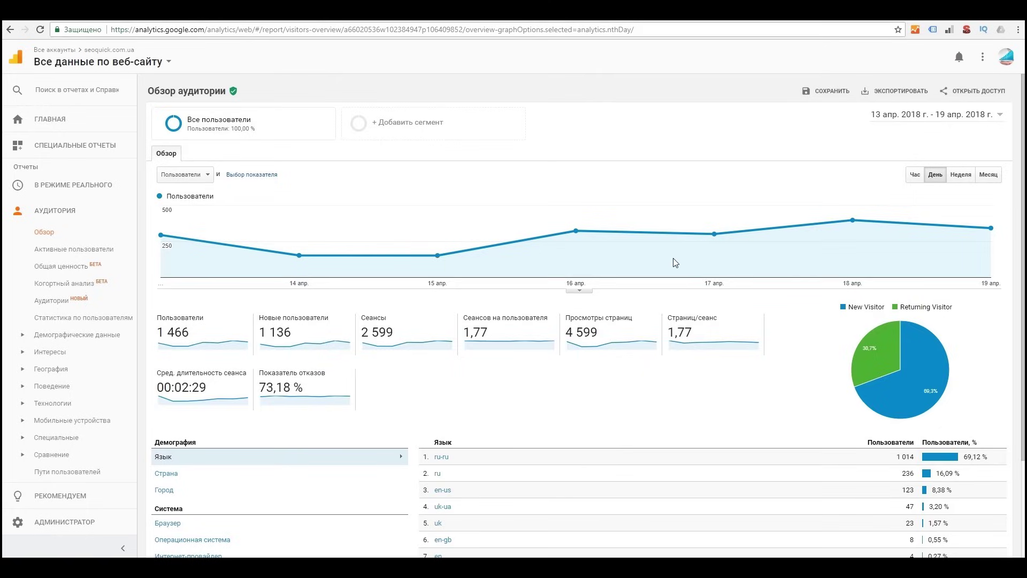
{"action": "scroll", "coordinate": [666, 260], "scroll_direction": "down", "scroll_amount": 2}
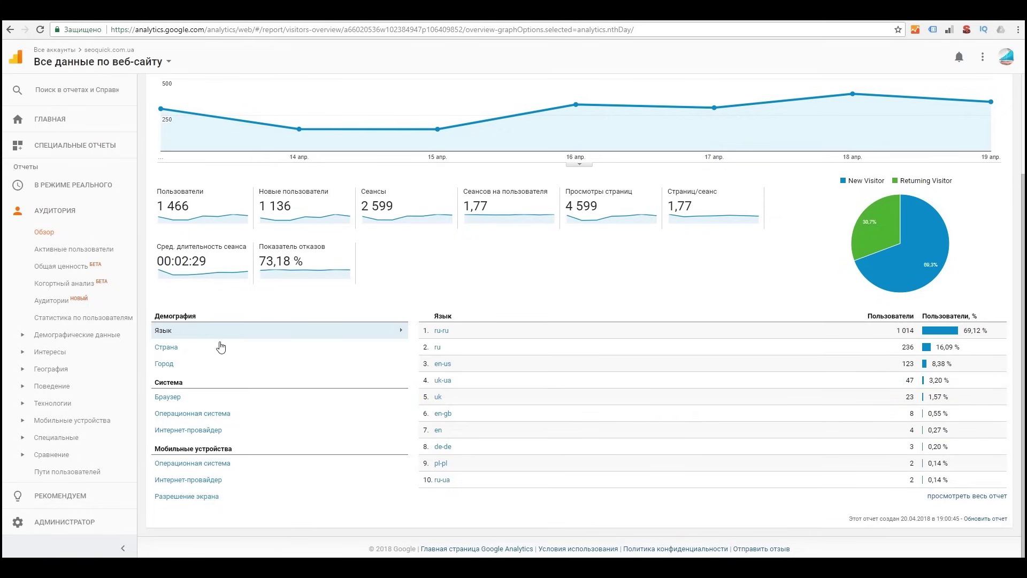
Step: Break users down by country, city, internet provider and screen resolution, then open Demographics overview
{"action": "left_click", "coordinate": [221, 346]}
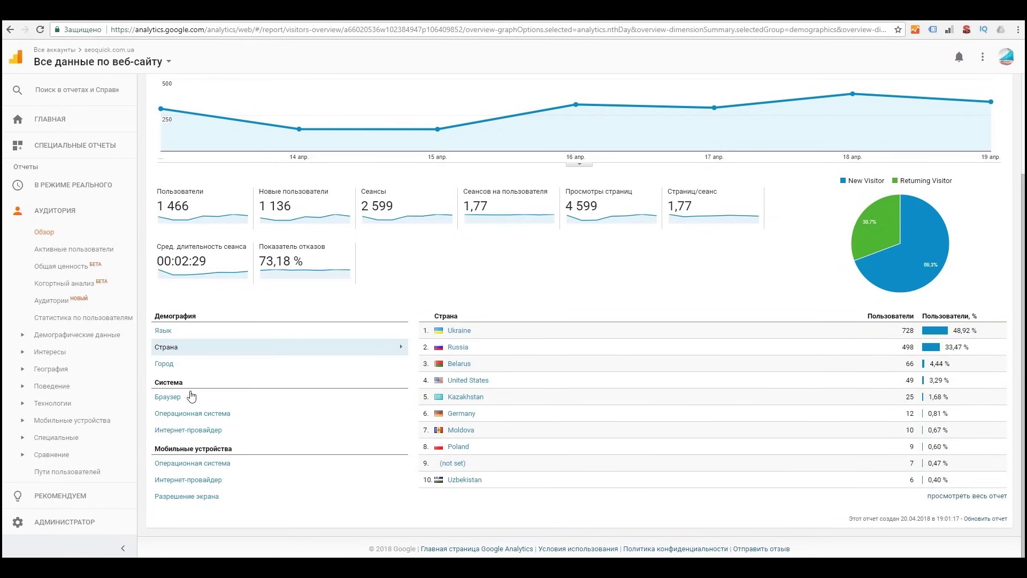
{"action": "left_click", "coordinate": [192, 369]}
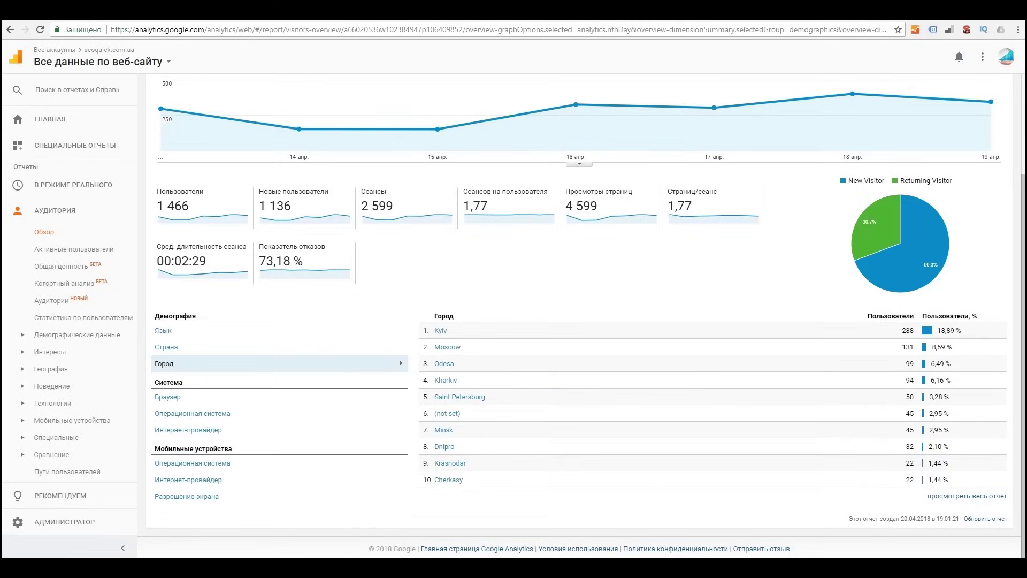
{"action": "left_click", "coordinate": [192, 480]}
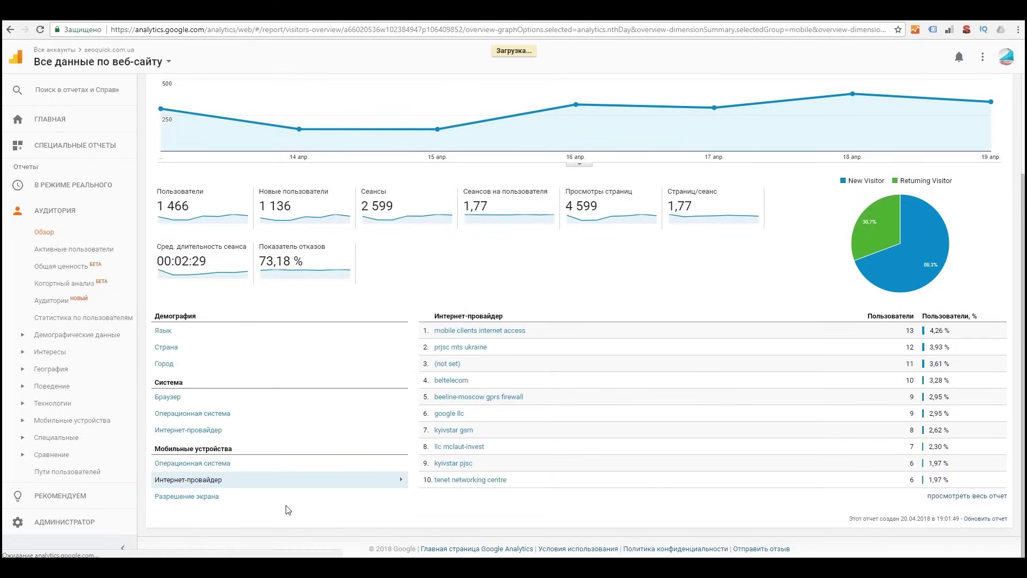
{"action": "left_click", "coordinate": [204, 496]}
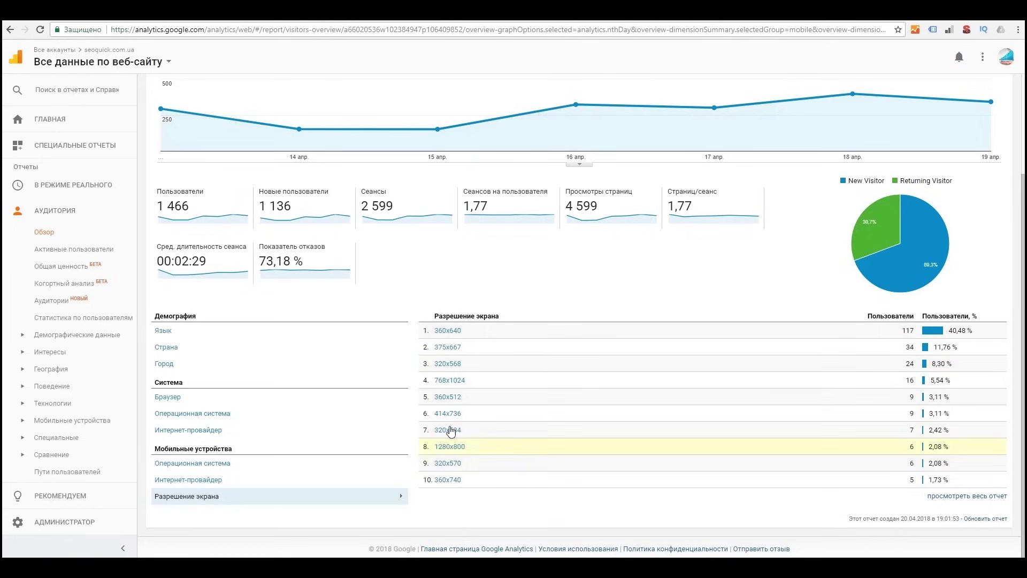
{"action": "left_click", "coordinate": [77, 335]}
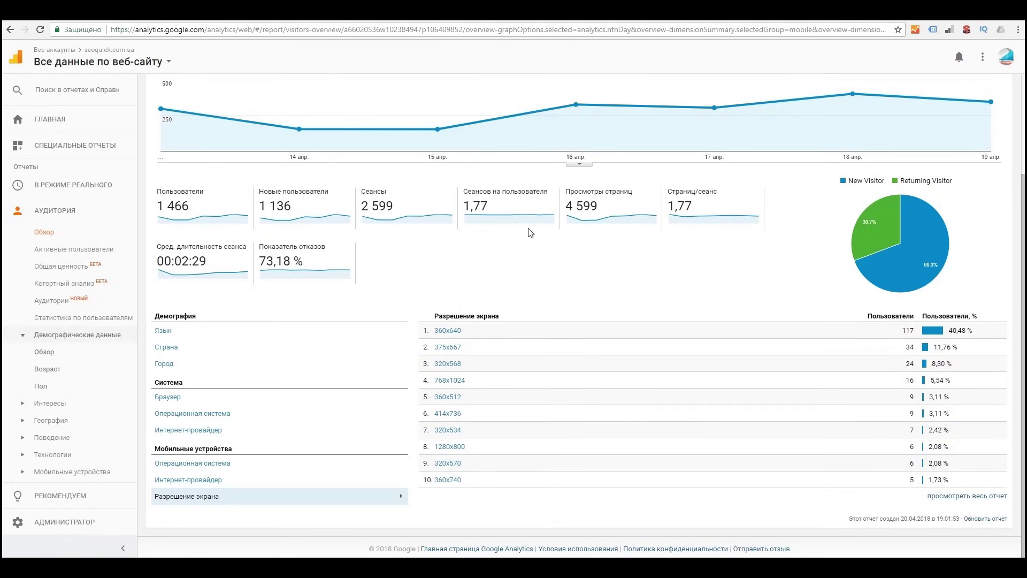
{"action": "left_click", "coordinate": [46, 352]}
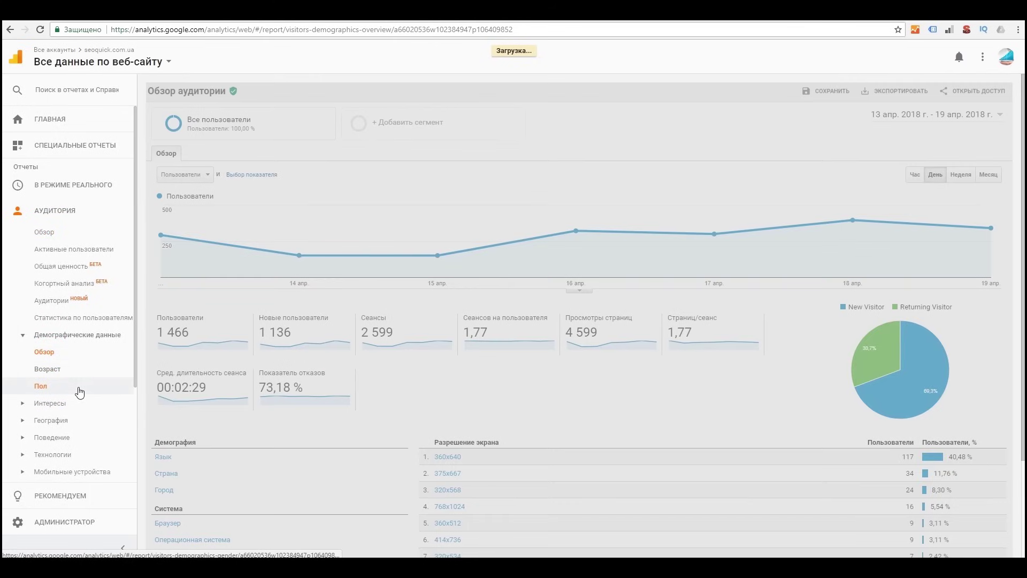
{"action": "left_click", "coordinate": [79, 392]}
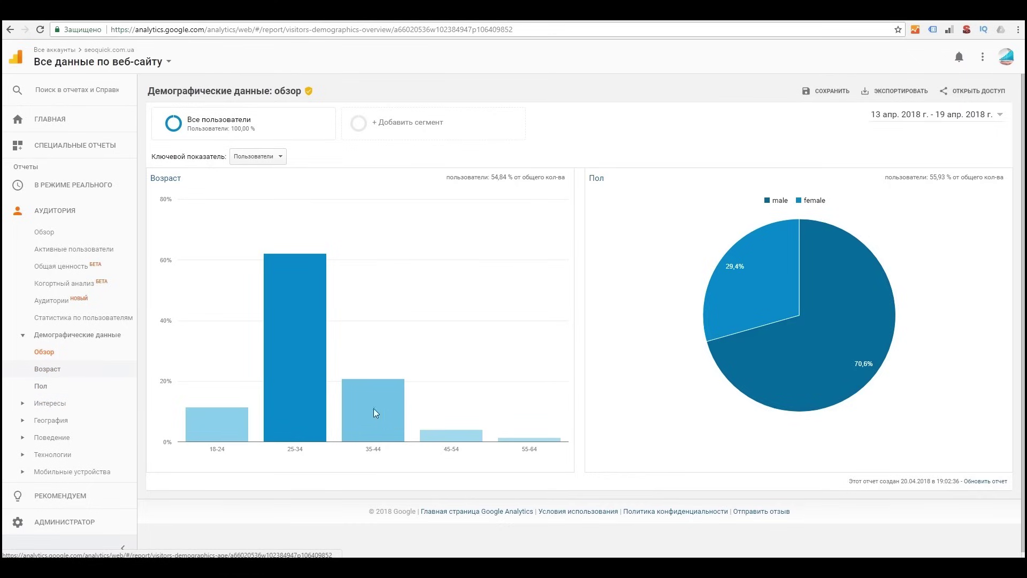
Step: Expand the Interests reports in the Audience section and open the Interests overview
{"action": "mouse_move", "coordinate": [358, 425]}
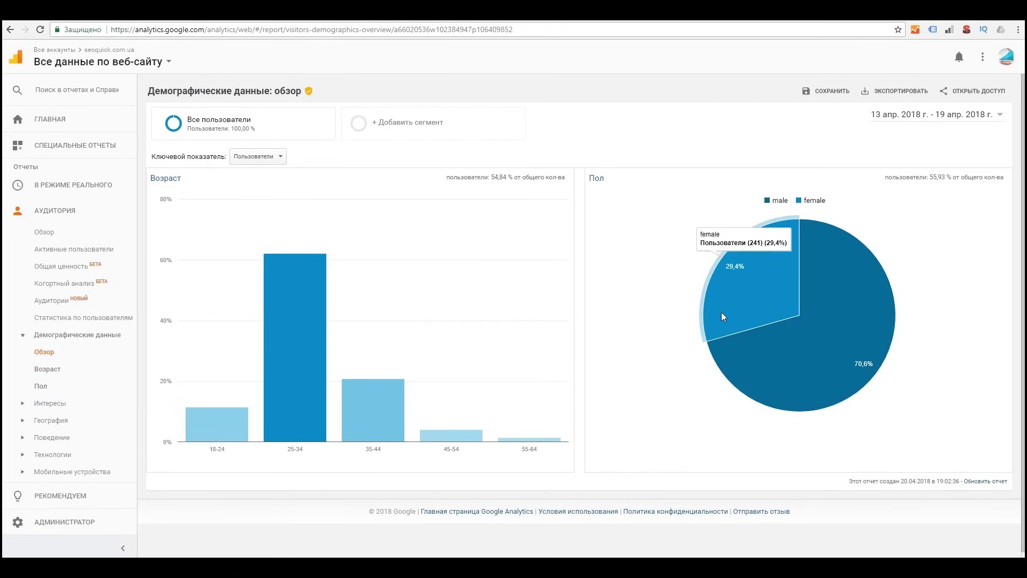
{"action": "mouse_move", "coordinate": [823, 358]}
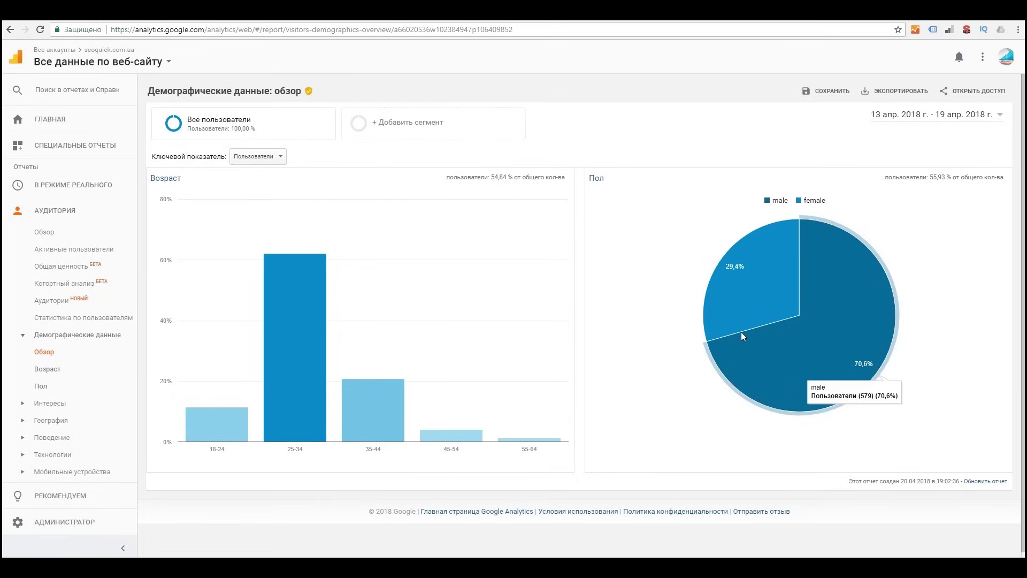
{"action": "mouse_move", "coordinate": [782, 286]}
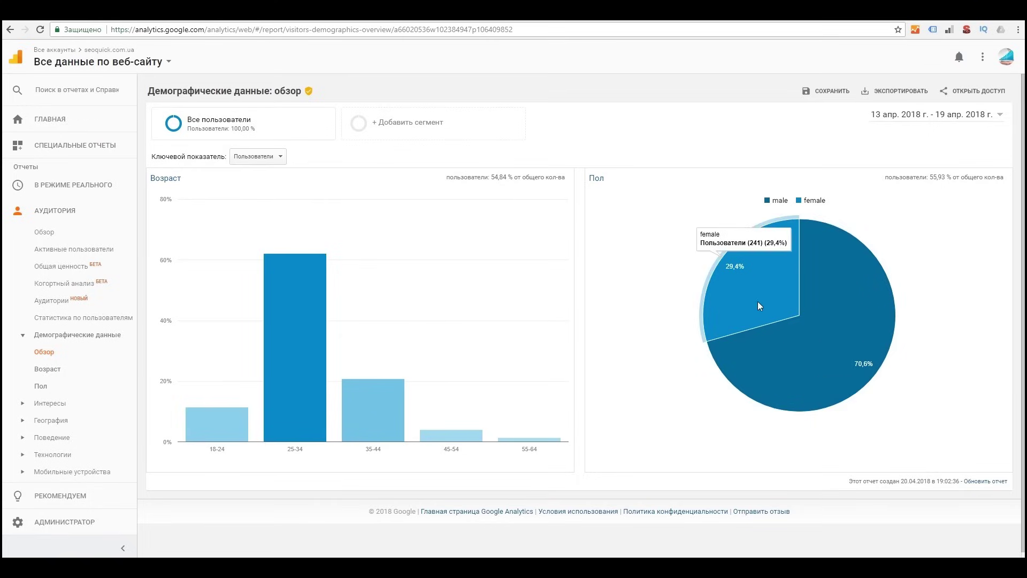
{"action": "mouse_move", "coordinate": [785, 336]}
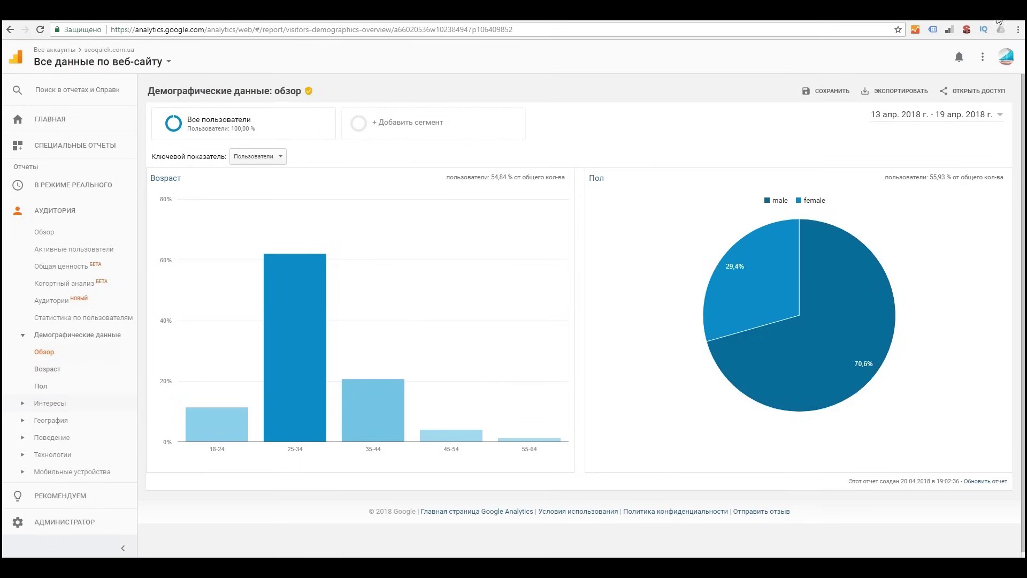
{"action": "left_click", "coordinate": [49, 403]}
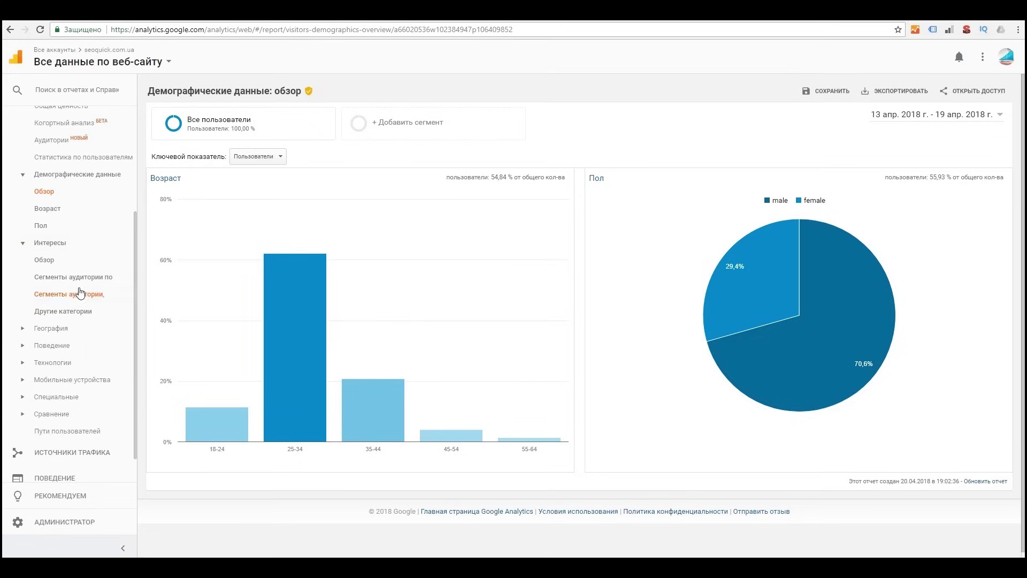
{"action": "left_click", "coordinate": [57, 263]}
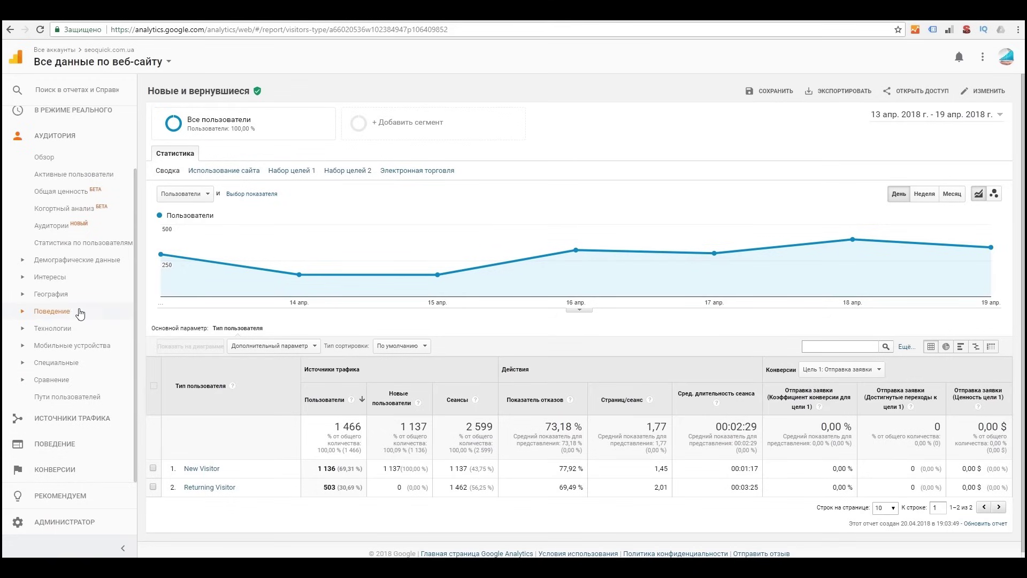
Step: View the New vs Returning and Frequency & Recency behavior reports, checking the date range
{"action": "left_click", "coordinate": [78, 314]}
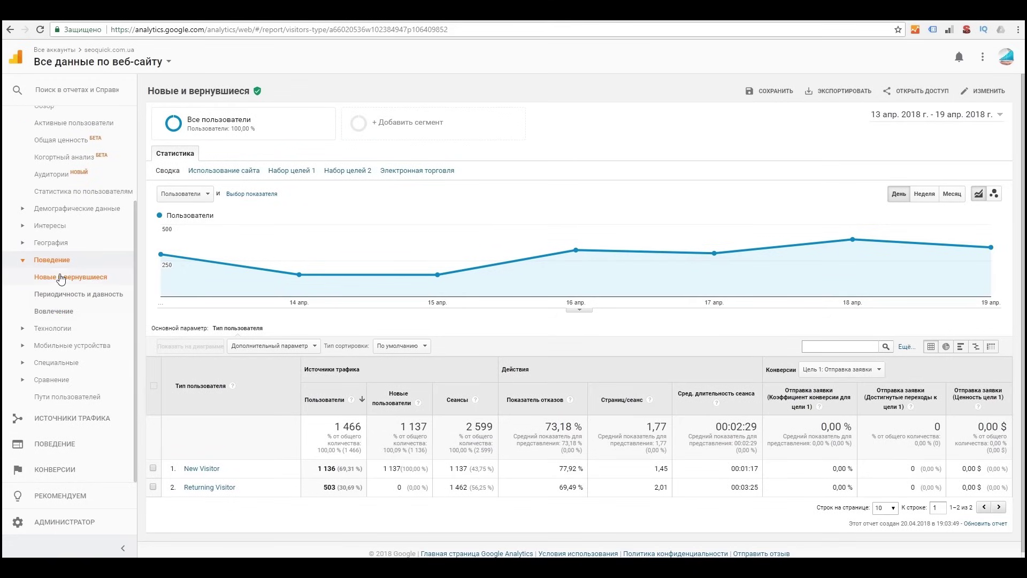
{"action": "left_click", "coordinate": [65, 283]}
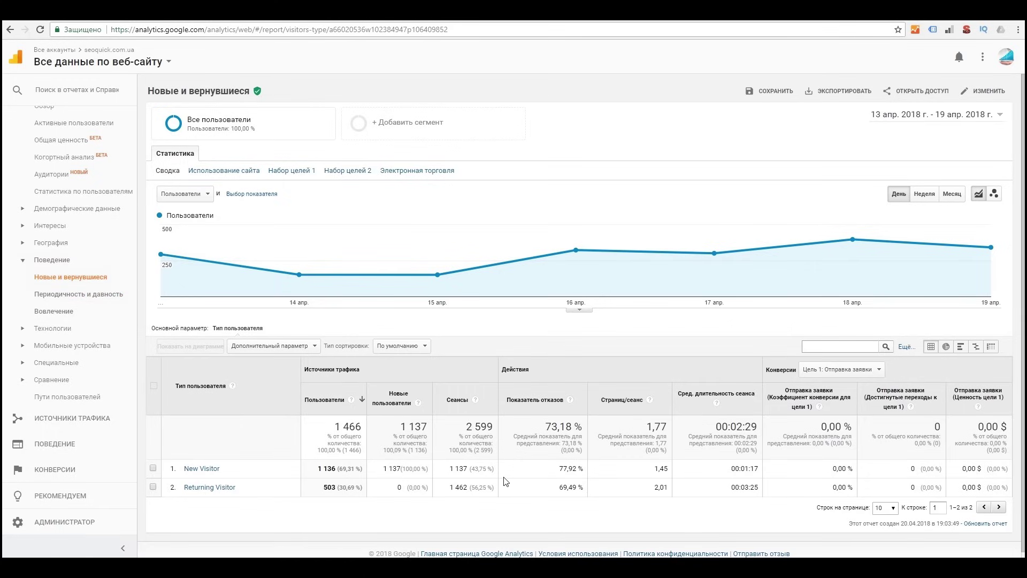
{"action": "left_click", "coordinate": [79, 294]}
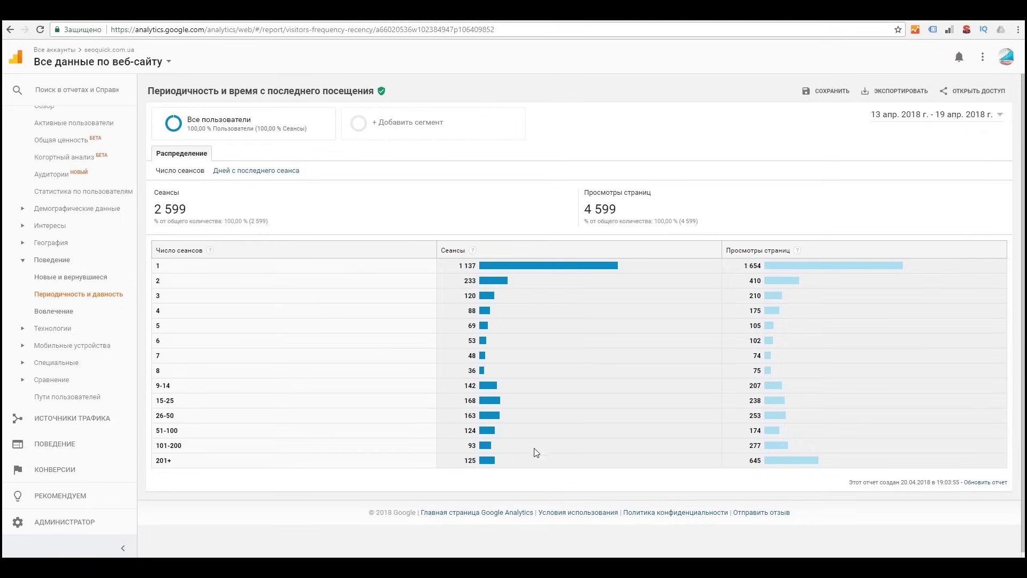
{"action": "left_click", "coordinate": [931, 115]}
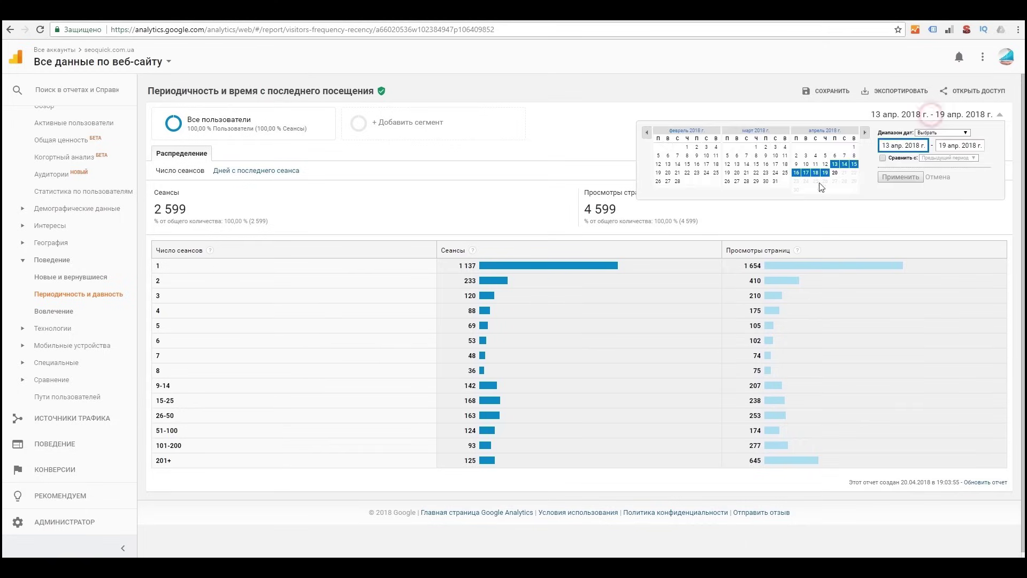
{"action": "left_click", "coordinate": [561, 158]}
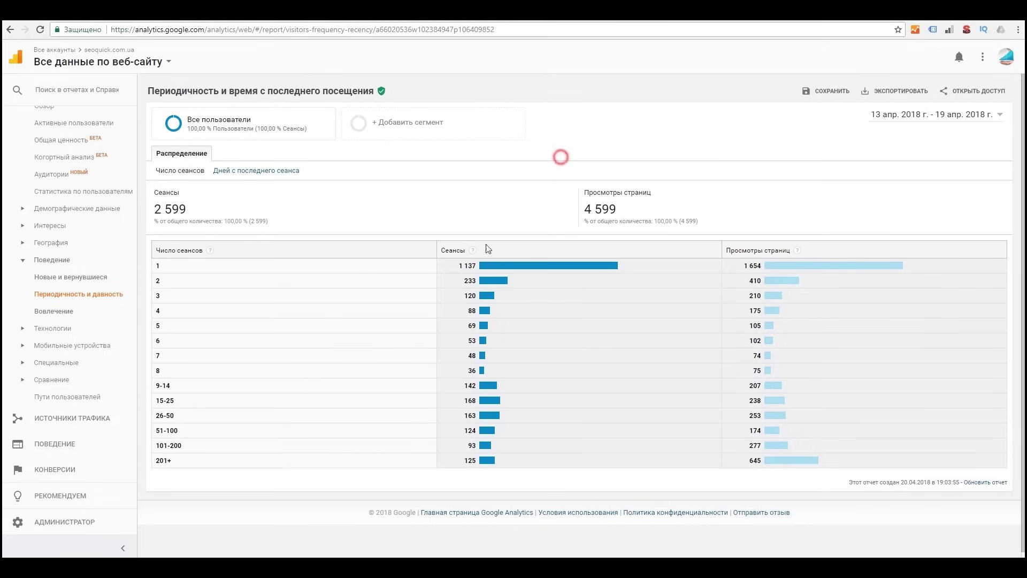
Step: Open Engagement, then the Channels benchmarking report against 14 614 internet and telecom properties
{"action": "left_click", "coordinate": [69, 311]}
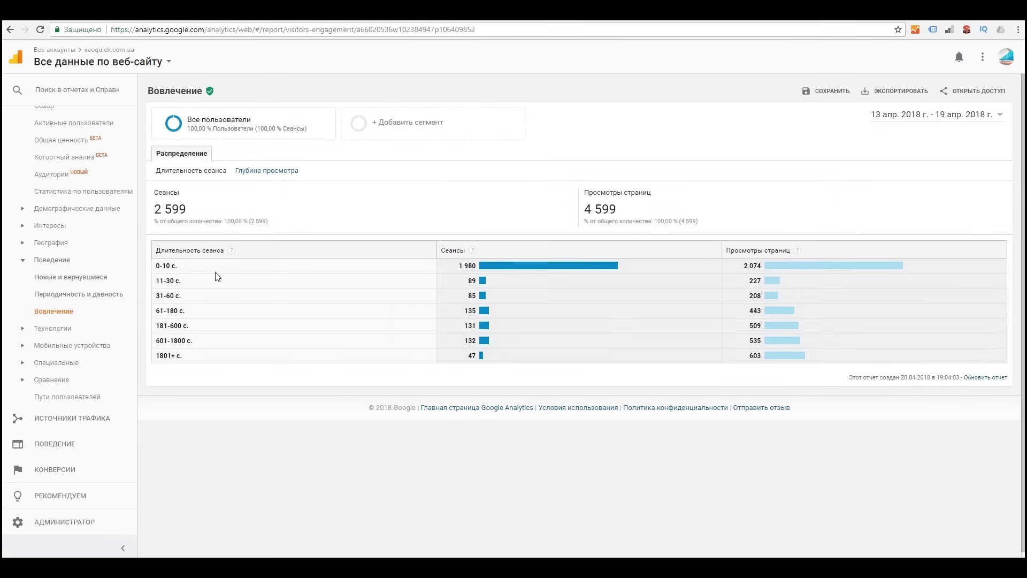
{"action": "left_click", "coordinate": [156, 268]}
{"action": "left_click", "coordinate": [592, 209]}
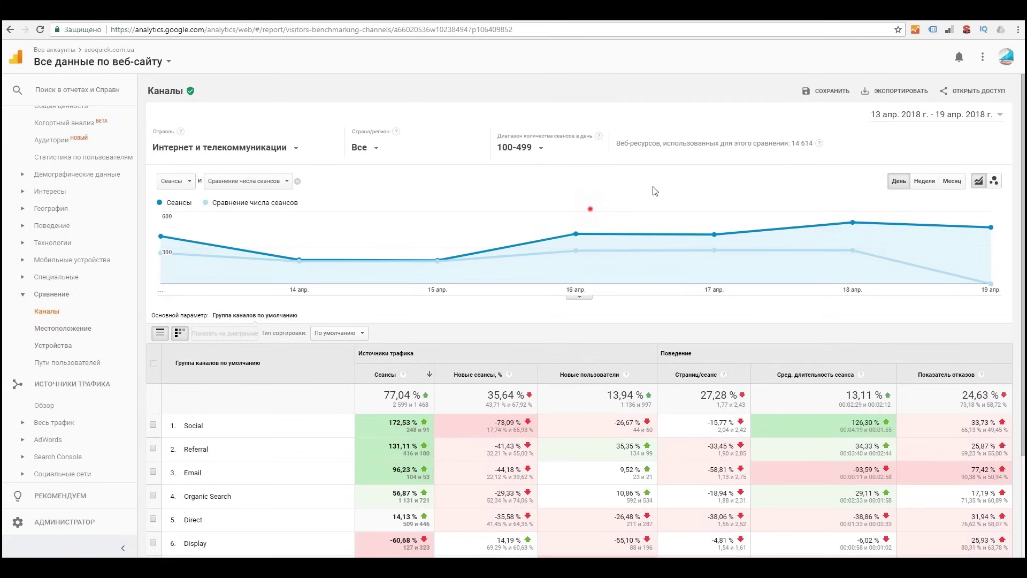
{"action": "scroll", "coordinate": [71, 430], "scroll_direction": "down", "scroll_amount": 1}
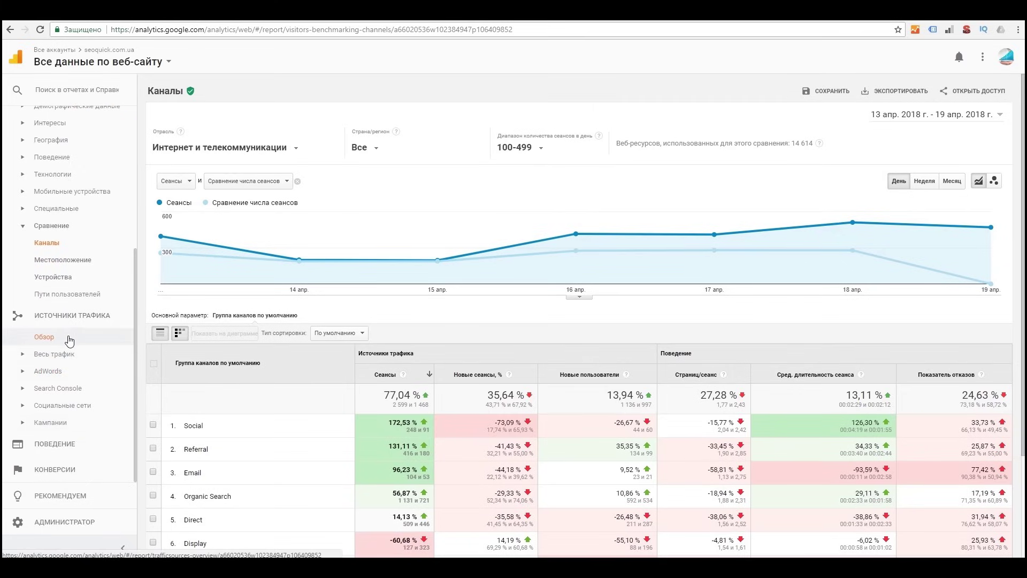
Step: Review the acquisition overview's top channels, then drill into Referral sources (206 users, disq.us top)
{"action": "left_click", "coordinate": [67, 338]}
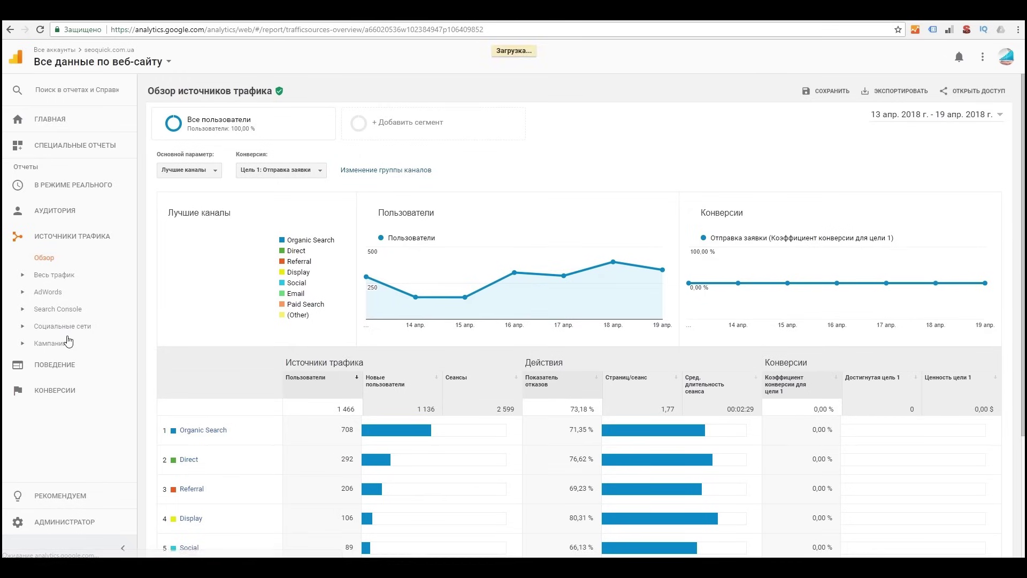
{"action": "scroll", "coordinate": [489, 295], "scroll_direction": "down", "scroll_amount": 3}
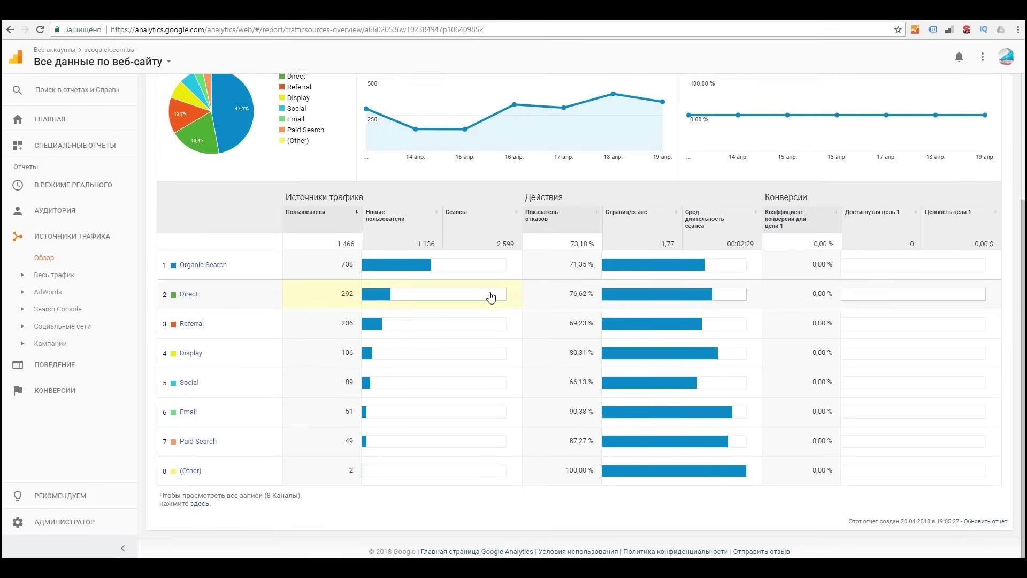
{"action": "scroll", "coordinate": [490, 294], "scroll_direction": "up", "scroll_amount": 3}
{"action": "scroll", "coordinate": [492, 296], "scroll_direction": "down", "scroll_amount": 3}
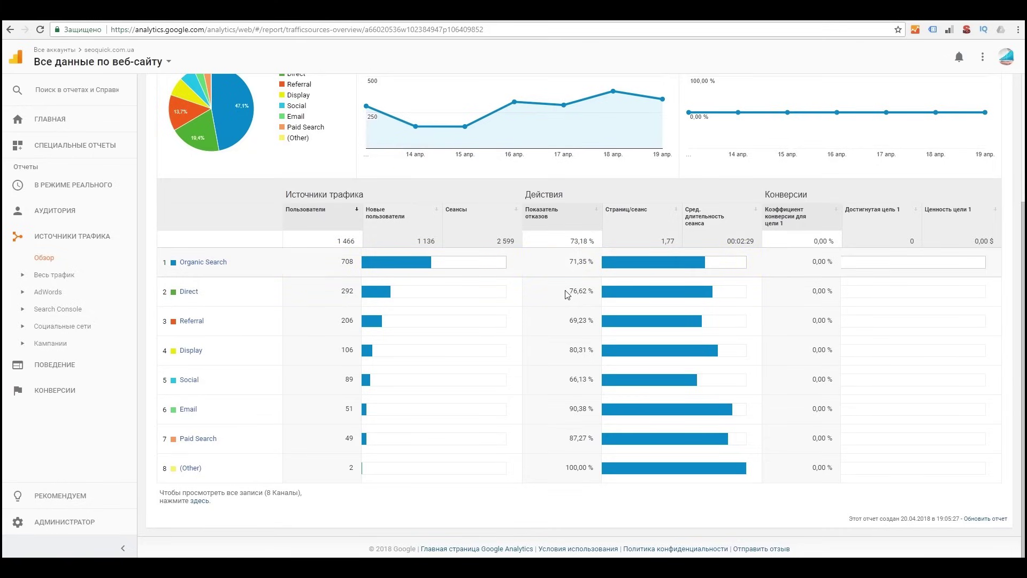
{"action": "scroll", "coordinate": [562, 353], "scroll_direction": "up", "scroll_amount": 3}
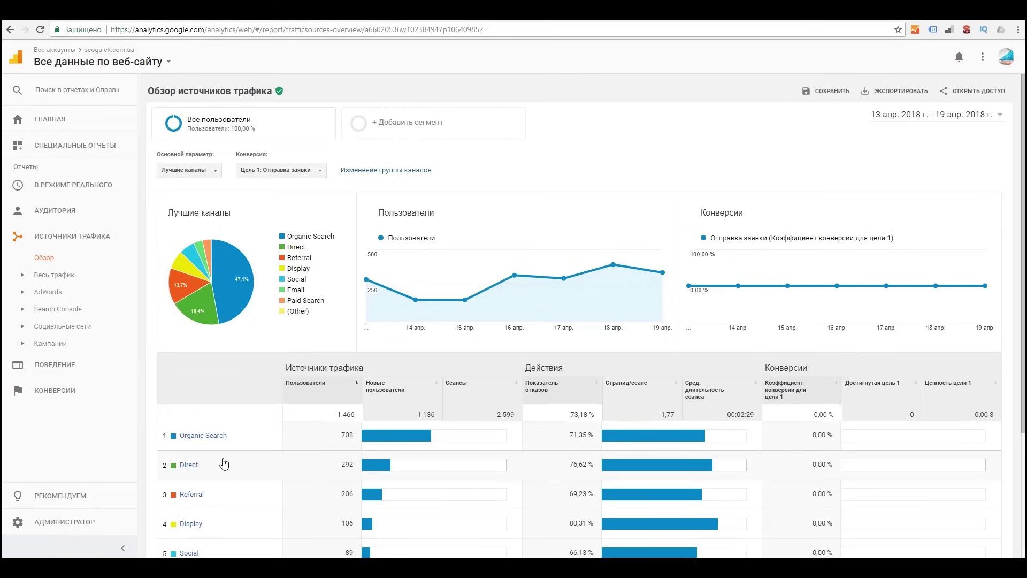
{"action": "left_click", "coordinate": [212, 489]}
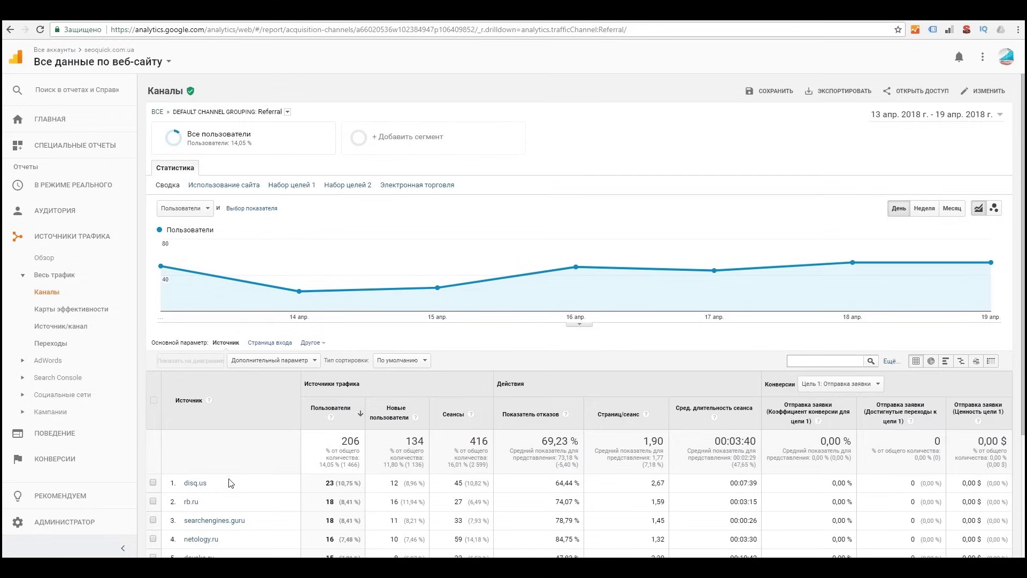
Step: Review Referral sources, then the Social networks breakdown led by YouTube, returning to all channels
{"action": "scroll", "coordinate": [230, 483], "scroll_direction": "down", "scroll_amount": 3}
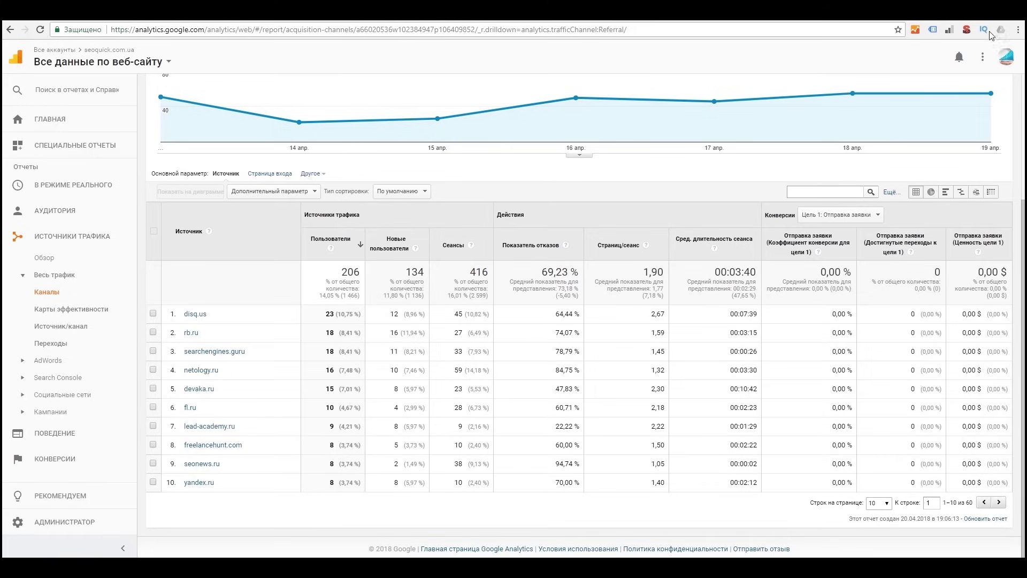
{"action": "key", "text": "alt+Left"}
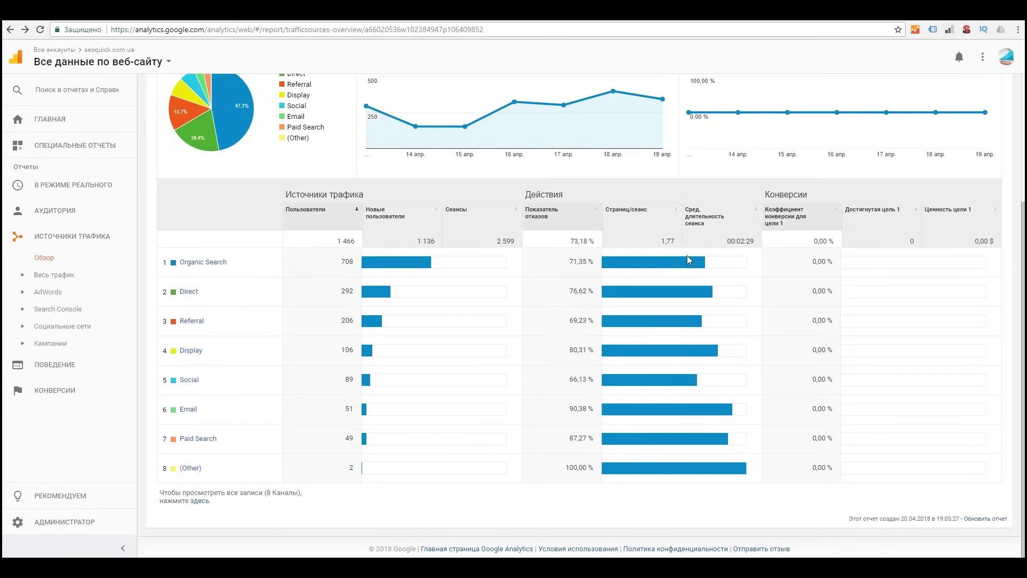
{"action": "left_click", "coordinate": [195, 381]}
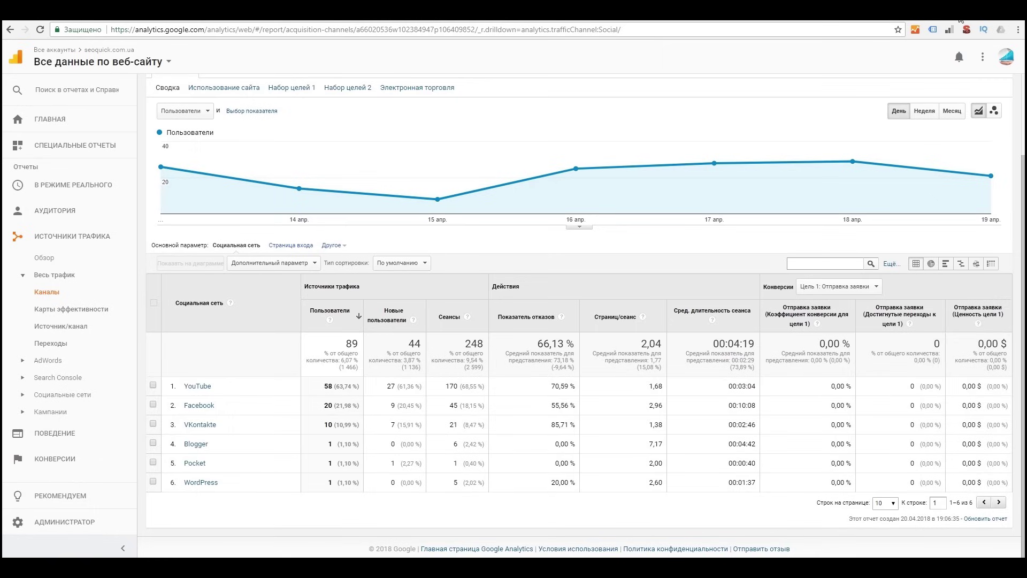
{"action": "key", "text": "alt+Left"}
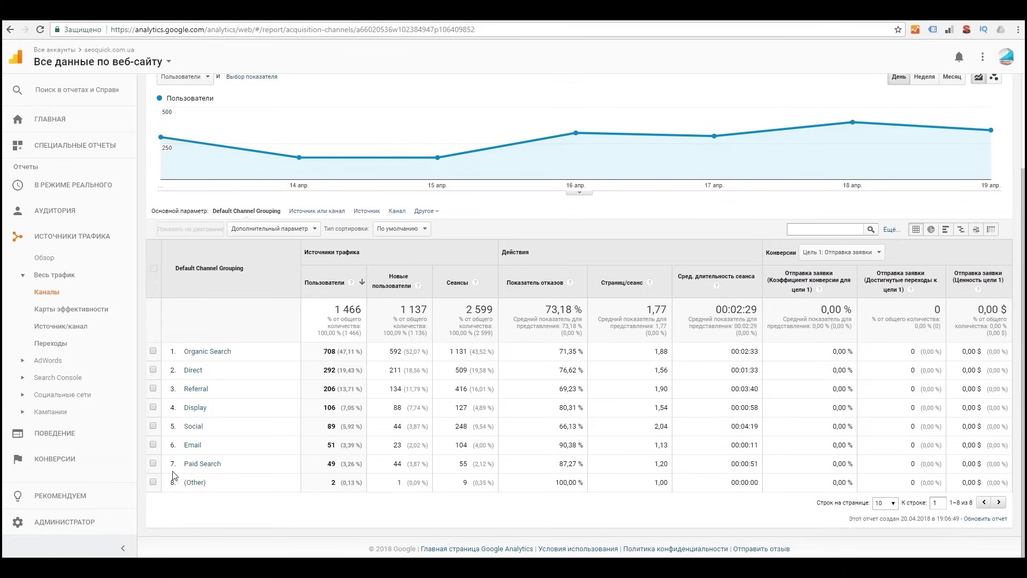
Step: Drill into the Paid Search channel's keywords and return to the channels report
{"action": "left_click", "coordinate": [153, 465]}
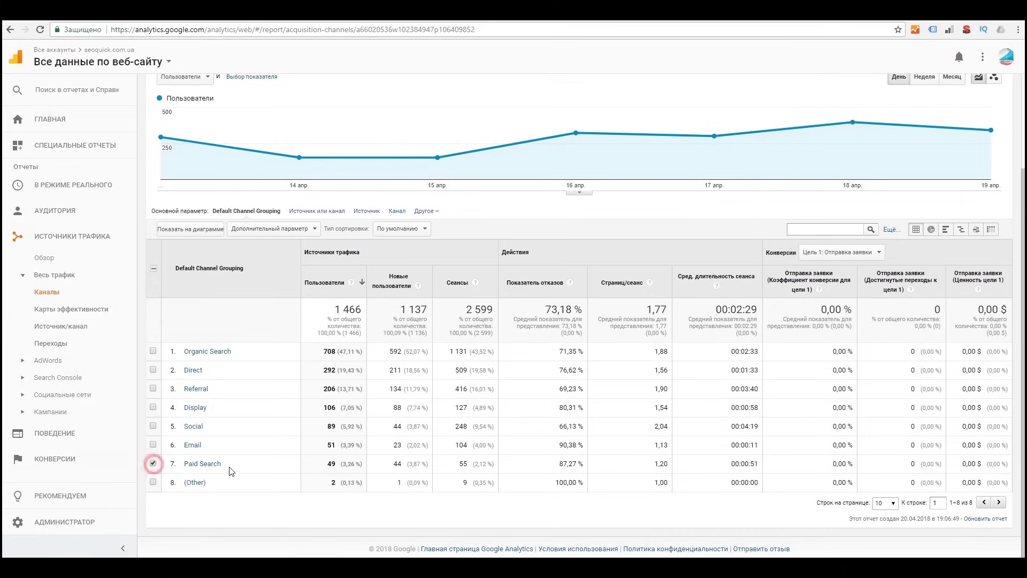
{"action": "left_click", "coordinate": [198, 466]}
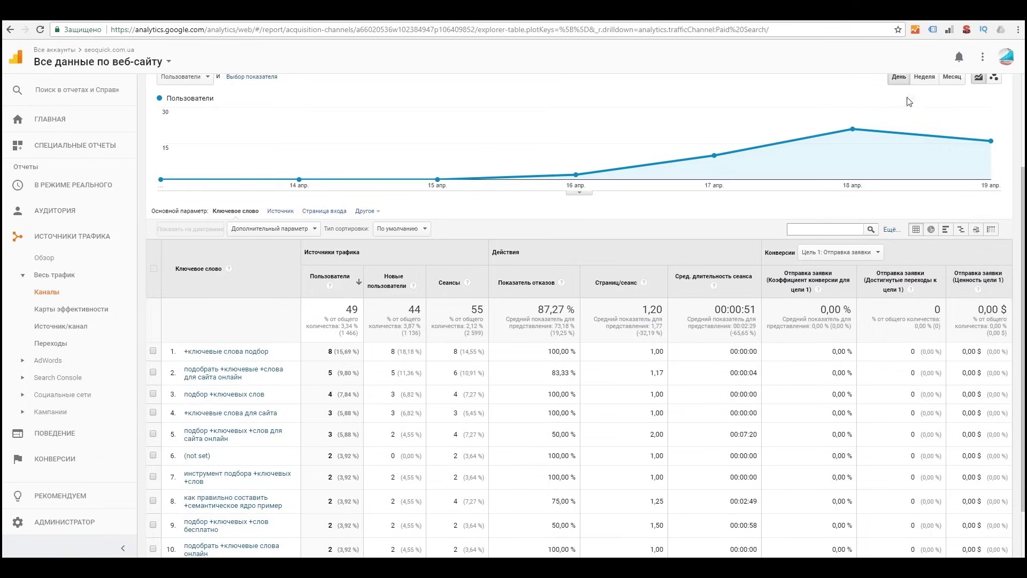
{"action": "key", "text": "alt+Left"}
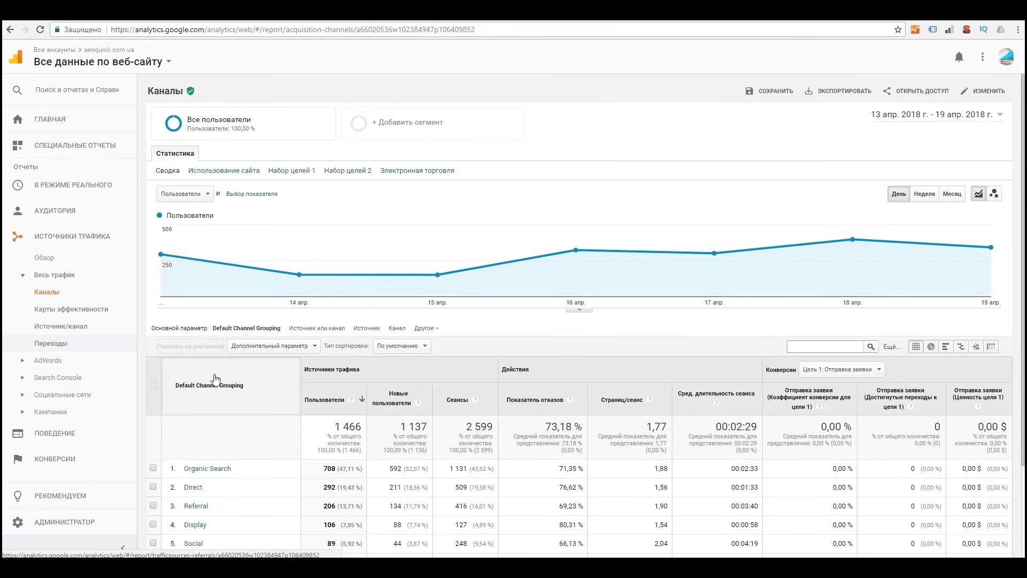
Step: Open the All Traffic Source/Medium report, led by google / organic with 577 users
{"action": "scroll", "coordinate": [230, 402], "scroll_direction": "down", "scroll_amount": 3}
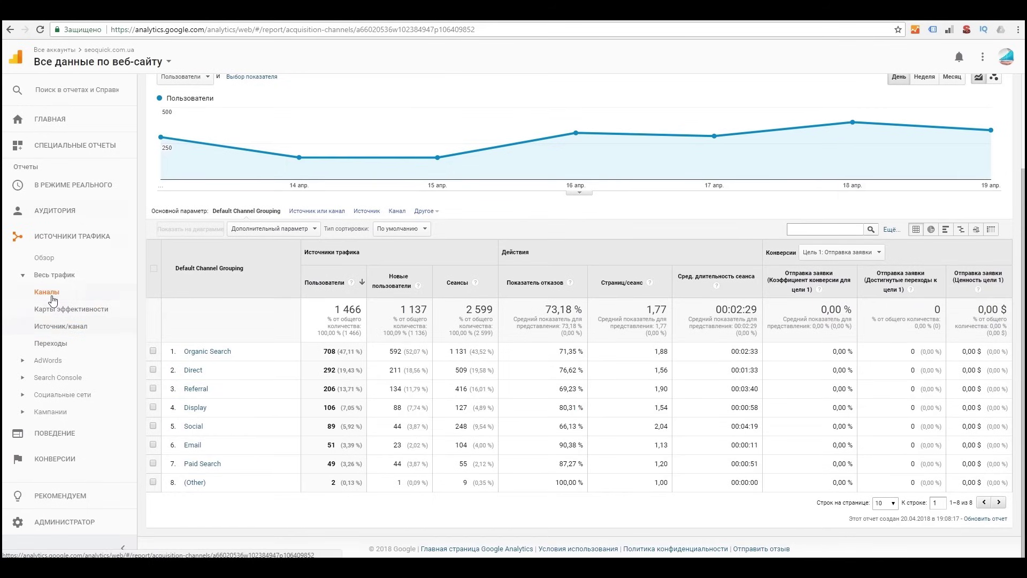
{"action": "left_click", "coordinate": [66, 330]}
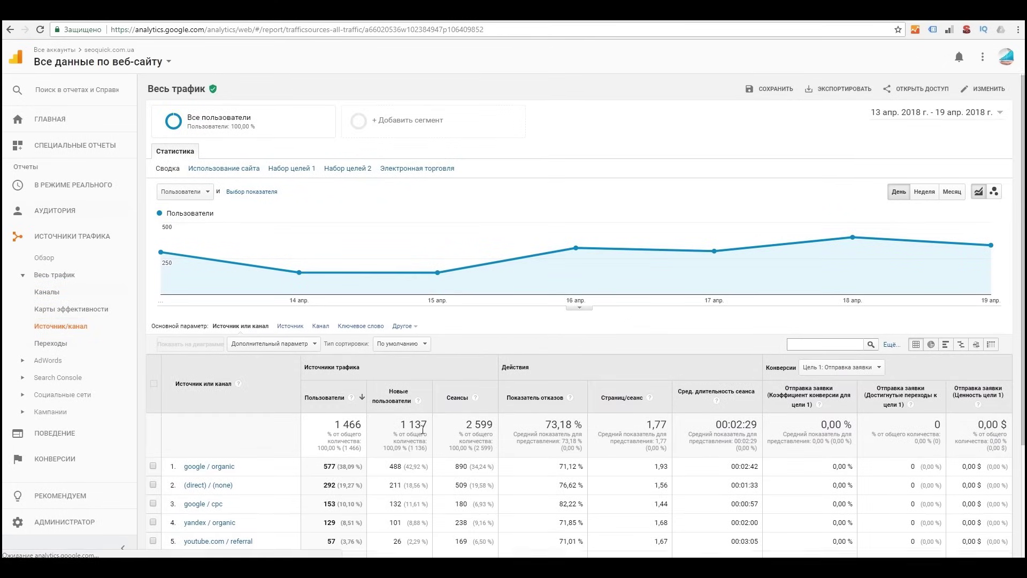
{"action": "scroll", "coordinate": [424, 437], "scroll_direction": "down", "scroll_amount": 3}
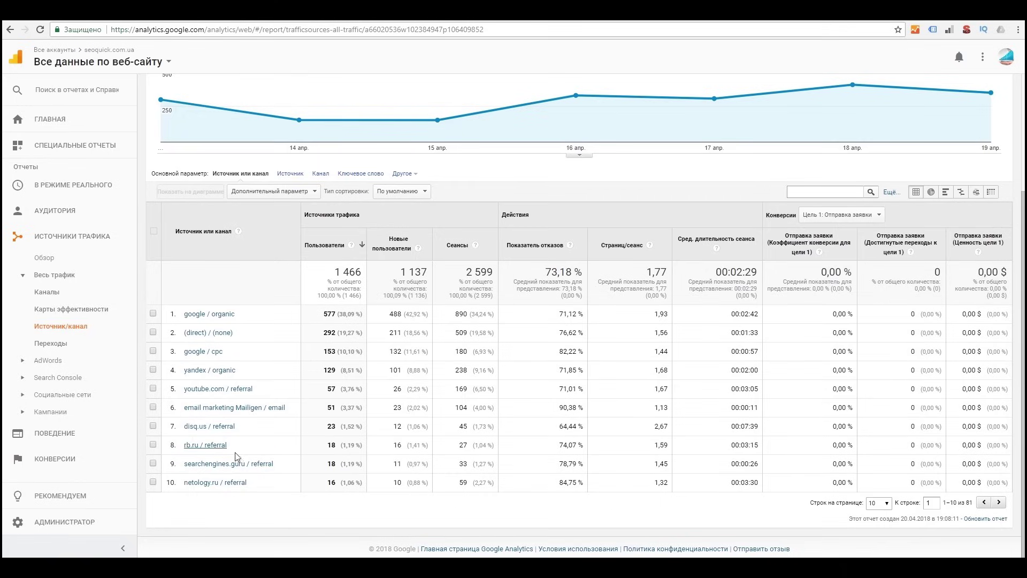
{"action": "mouse_move", "coordinate": [743, 131]}
{"action": "scroll", "coordinate": [156, 338], "scroll_direction": "up", "scroll_amount": 3}
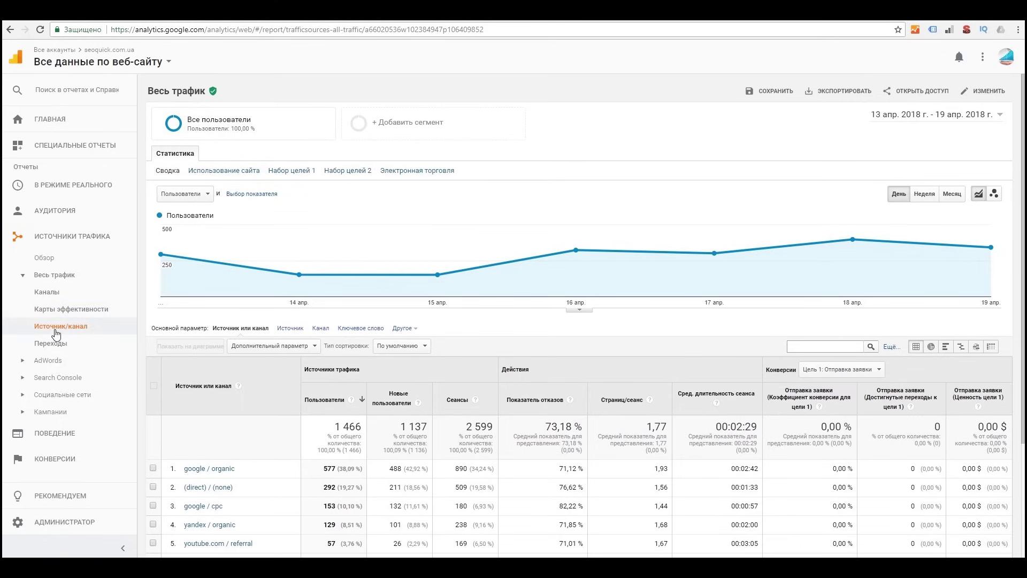
{"action": "scroll", "coordinate": [147, 360], "scroll_direction": "down", "scroll_amount": 3}
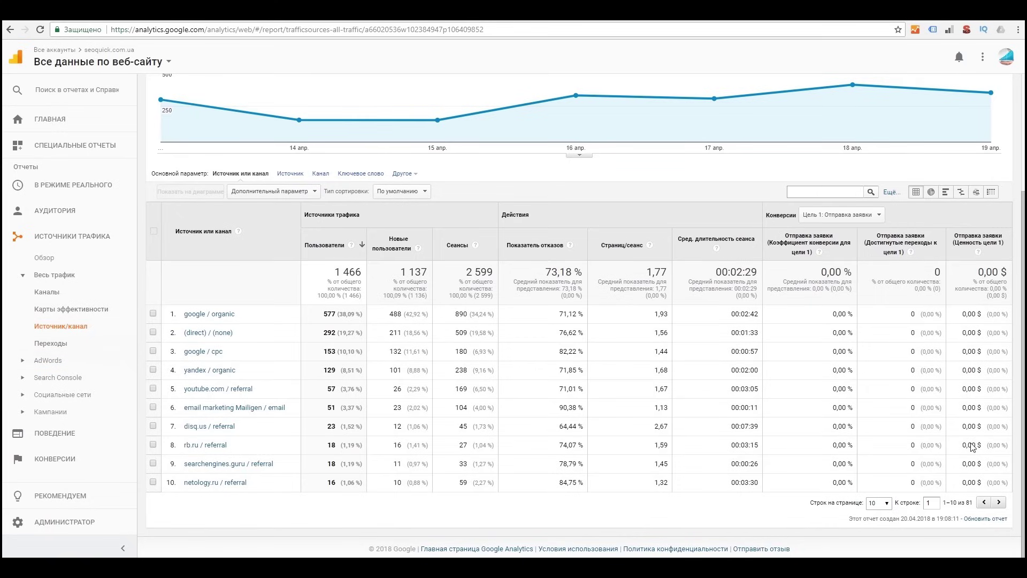
{"action": "left_click", "coordinate": [884, 504]}
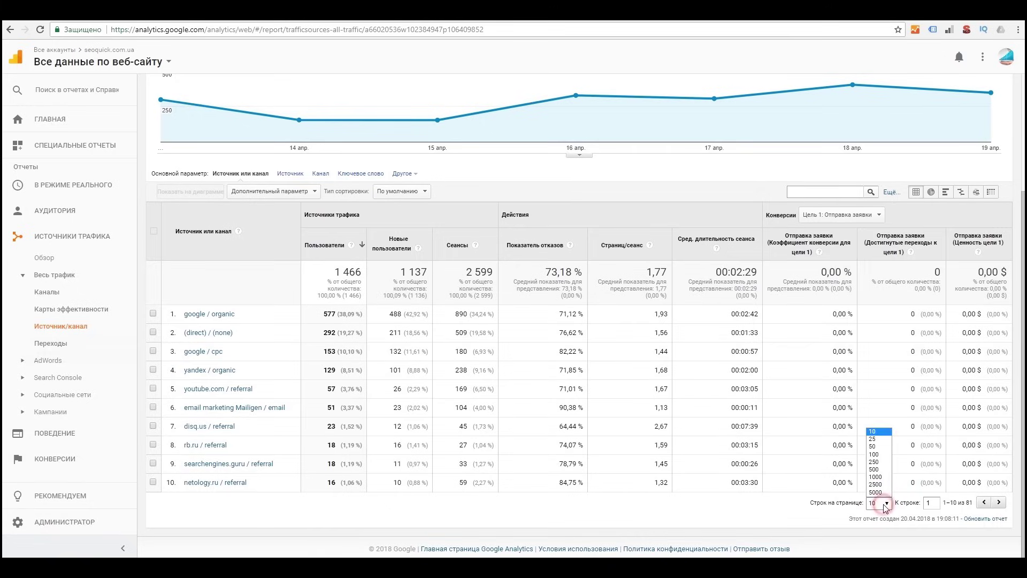
{"action": "left_click", "coordinate": [882, 454]}
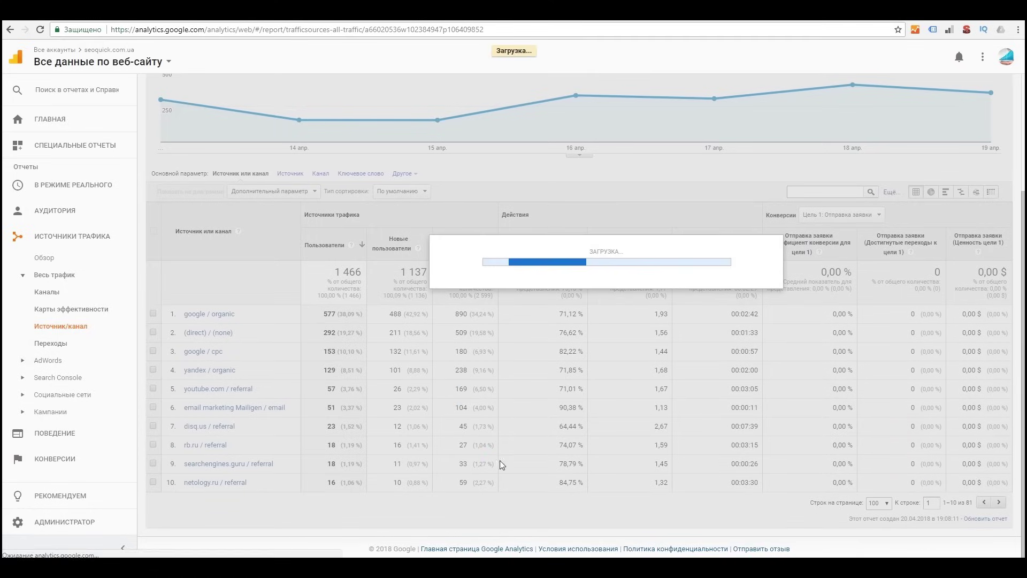
{"action": "scroll", "coordinate": [479, 407], "scroll_direction": "down", "scroll_amount": 10}
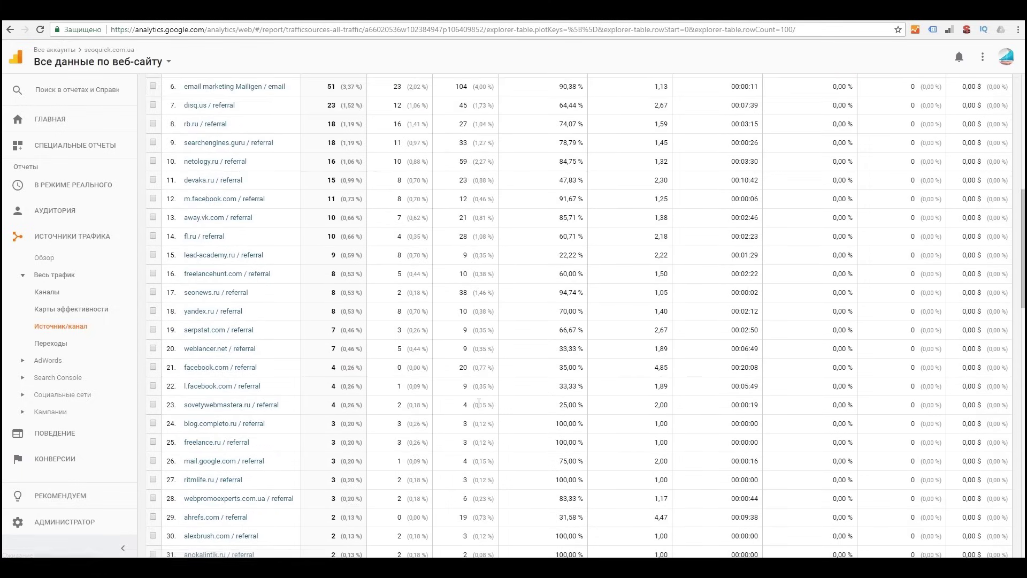
{"action": "scroll", "coordinate": [478, 406], "scroll_direction": "up", "scroll_amount": 4}
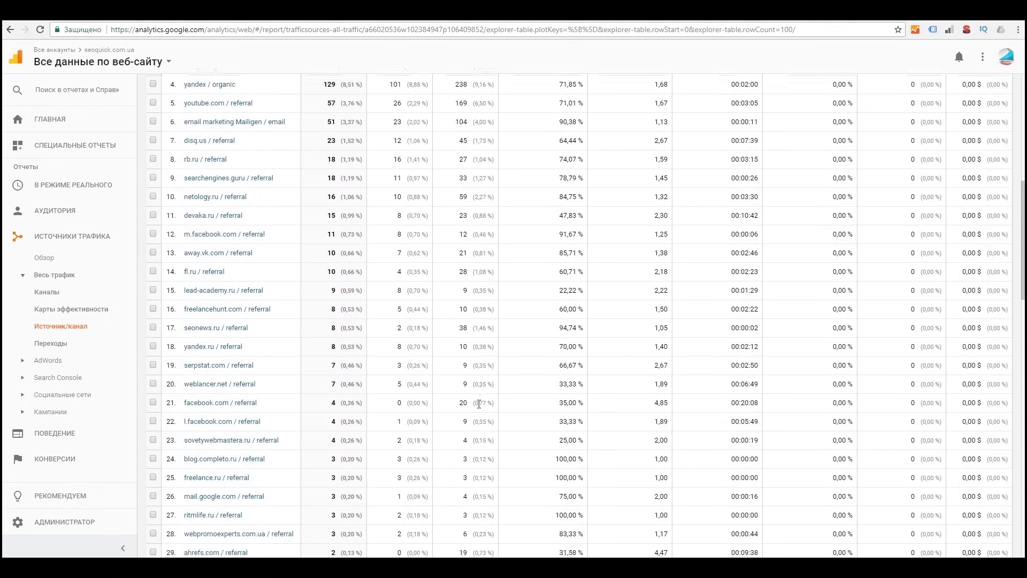
{"action": "scroll", "coordinate": [479, 406], "scroll_direction": "down", "scroll_amount": 7}
{"action": "scroll", "coordinate": [478, 408], "scroll_direction": "down", "scroll_amount": 4}
{"action": "scroll", "coordinate": [481, 411], "scroll_direction": "up", "scroll_amount": 5}
{"action": "scroll", "coordinate": [484, 412], "scroll_direction": "up", "scroll_amount": 12}
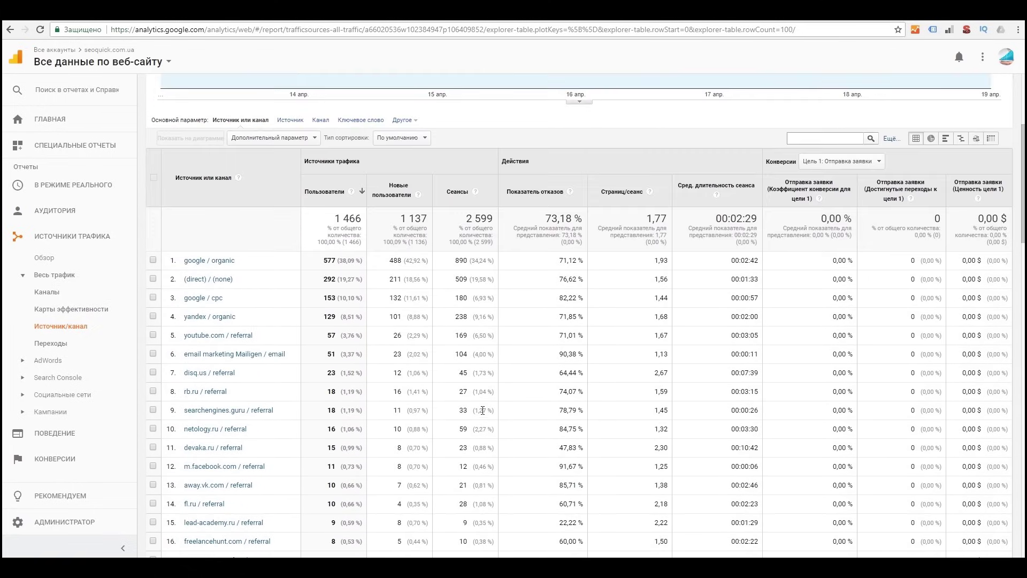
{"action": "scroll", "coordinate": [342, 384], "scroll_direction": "down", "scroll_amount": 9}
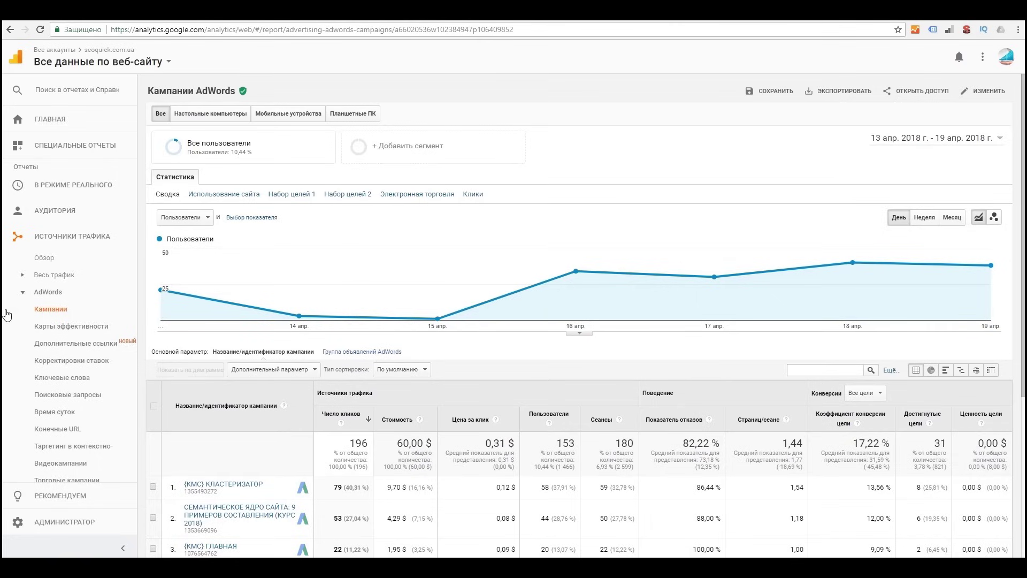
Step: Scroll the AdWords Campaigns table and highlight the 60,00 $ total campaign cost
{"action": "scroll", "coordinate": [63, 313], "scroll_direction": "down", "scroll_amount": 2}
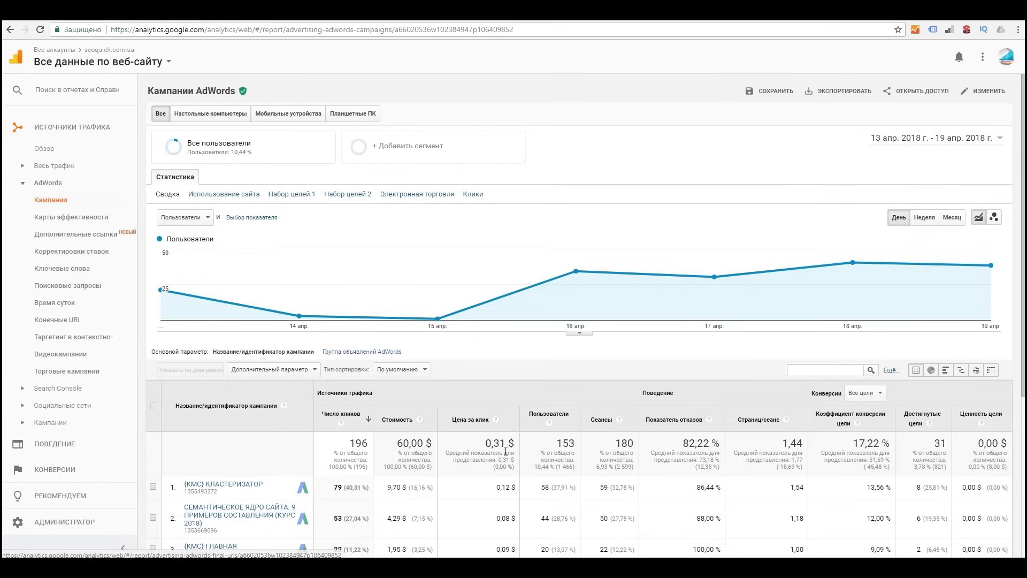
{"action": "scroll", "coordinate": [506, 451], "scroll_direction": "down", "scroll_amount": 2}
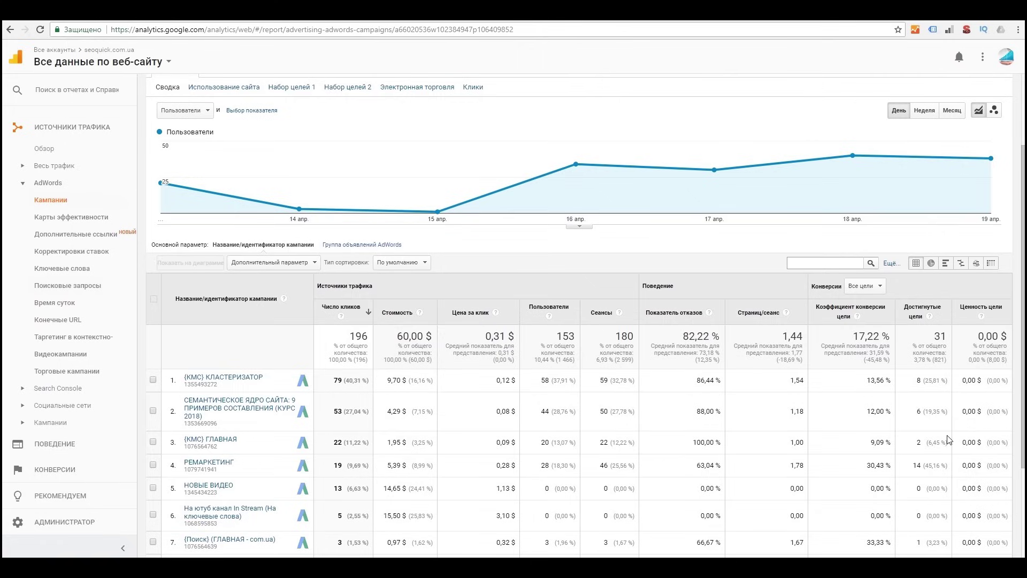
{"action": "scroll", "coordinate": [948, 439], "scroll_direction": "down", "scroll_amount": 2}
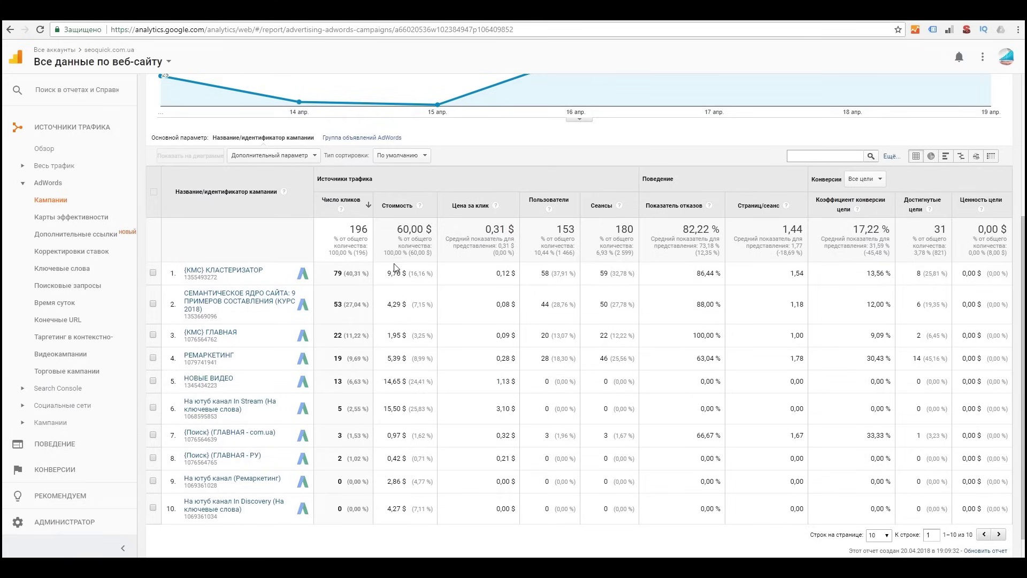
{"action": "double_click", "coordinate": [400, 230]}
Step: Open the AdWords Keywords report: 58 clicks, 5,69 $ cost, 47 users
{"action": "left_click", "coordinate": [53, 287]}
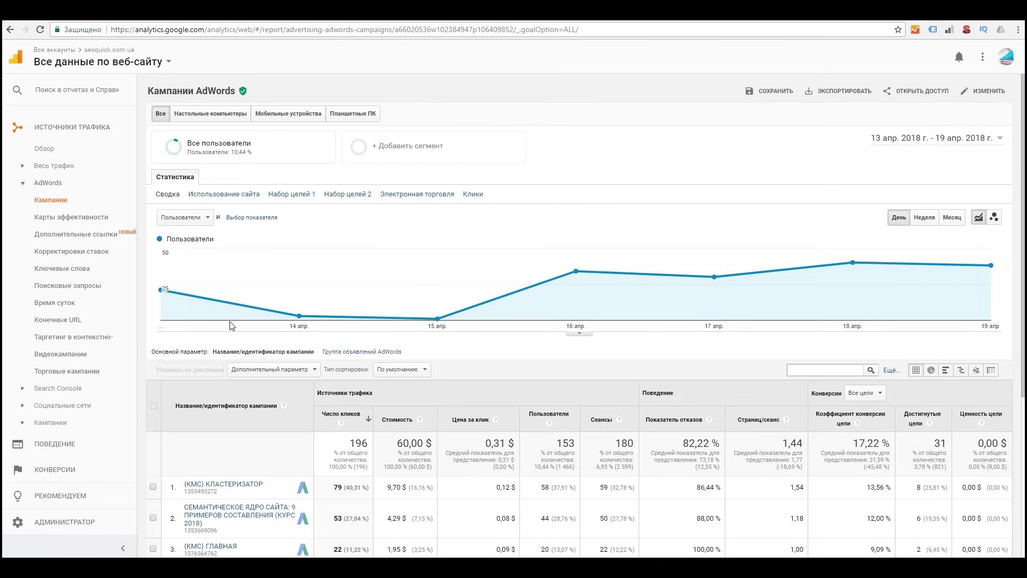
{"action": "scroll", "coordinate": [187, 335], "scroll_direction": "down", "scroll_amount": 1}
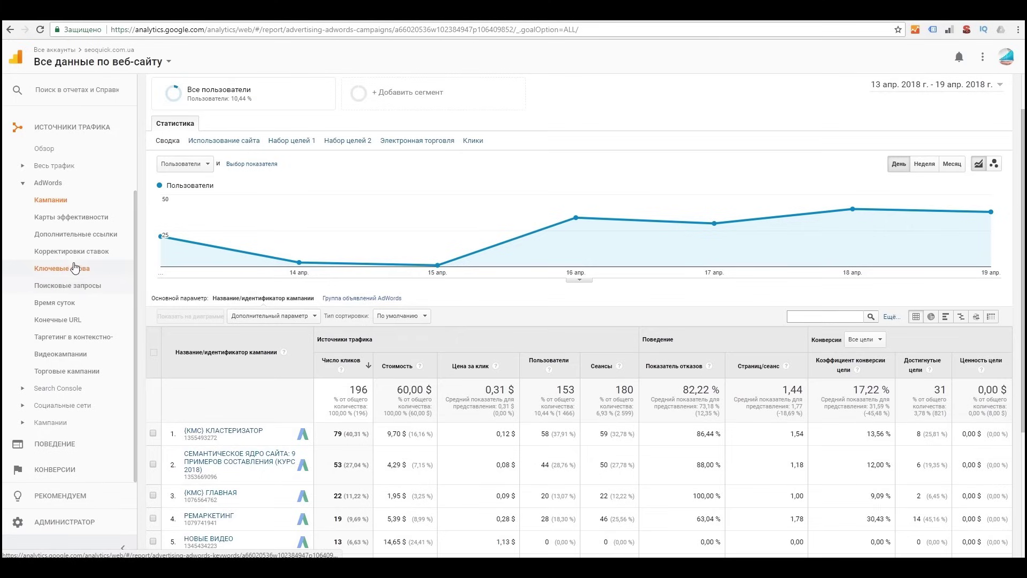
{"action": "left_click", "coordinate": [72, 267]}
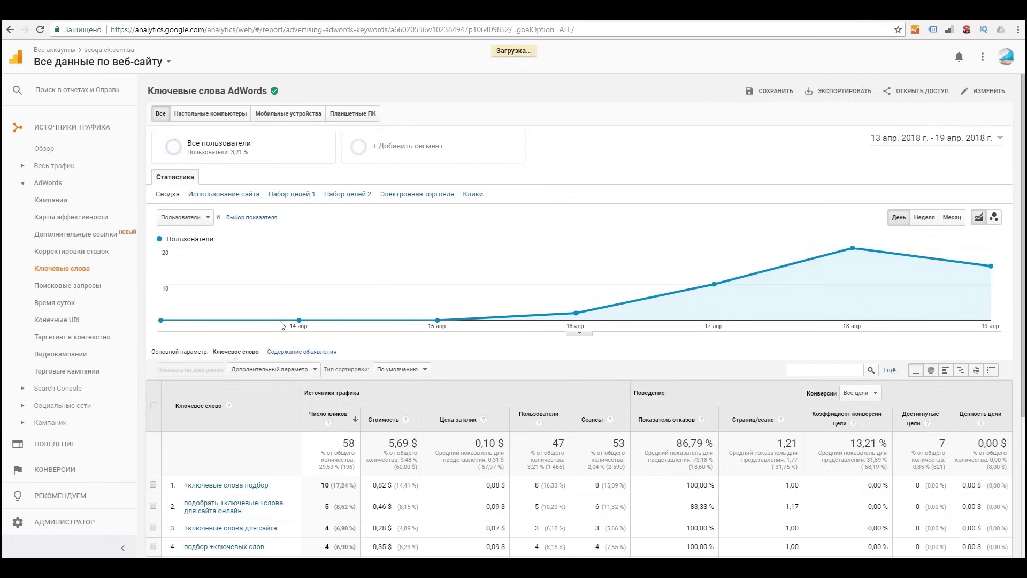
Step: Scroll the AdWords Keywords table totalling 58 clicks and 5,69 $, then open Search Queries
{"action": "scroll", "coordinate": [344, 388], "scroll_direction": "down", "scroll_amount": 4}
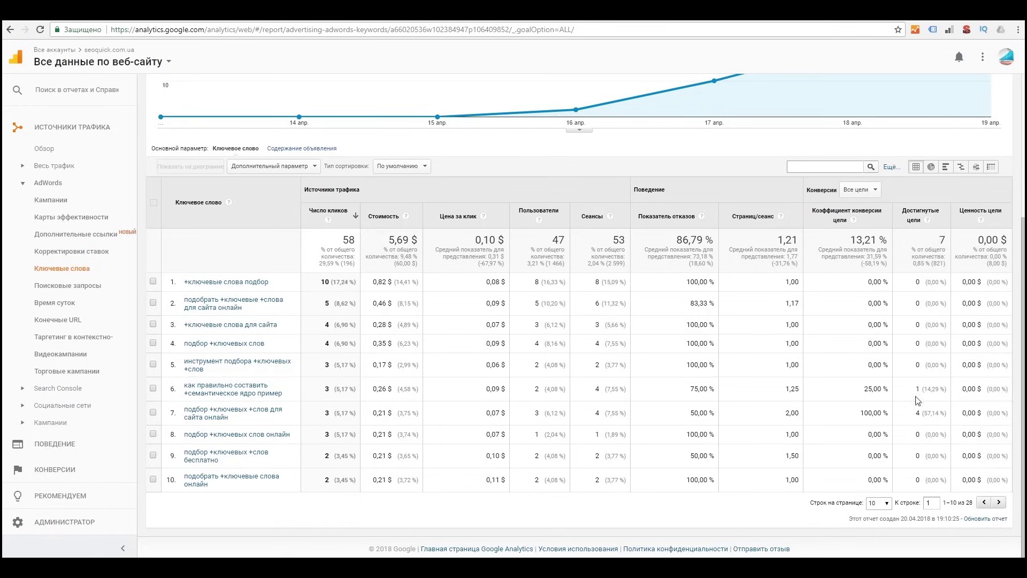
{"action": "left_click", "coordinate": [69, 286]}
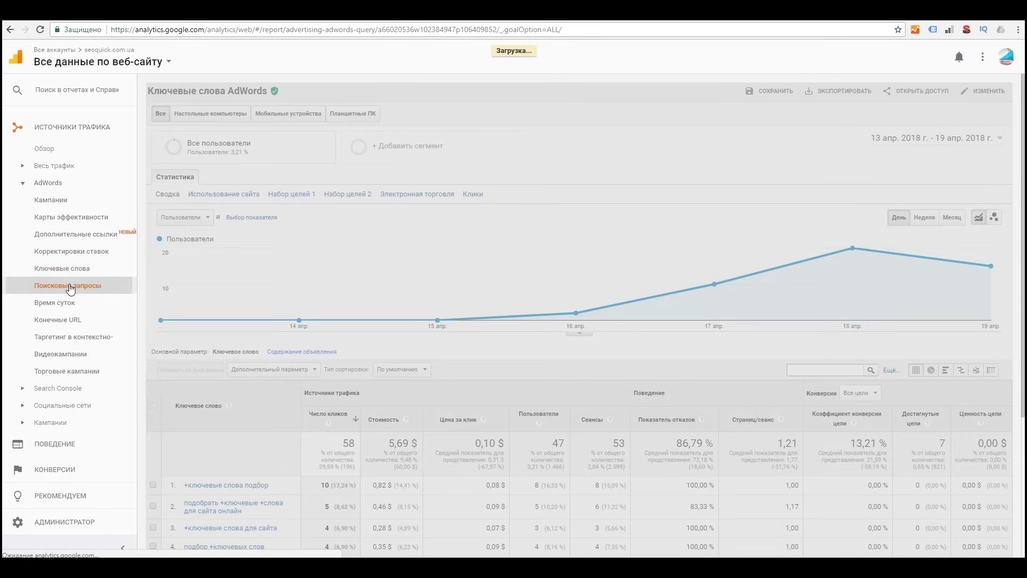
Step: Sort AdWords search queries by Goal Completions, plot the first query, then reset the view
{"action": "scroll", "coordinate": [328, 264], "scroll_direction": "down", "scroll_amount": 5}
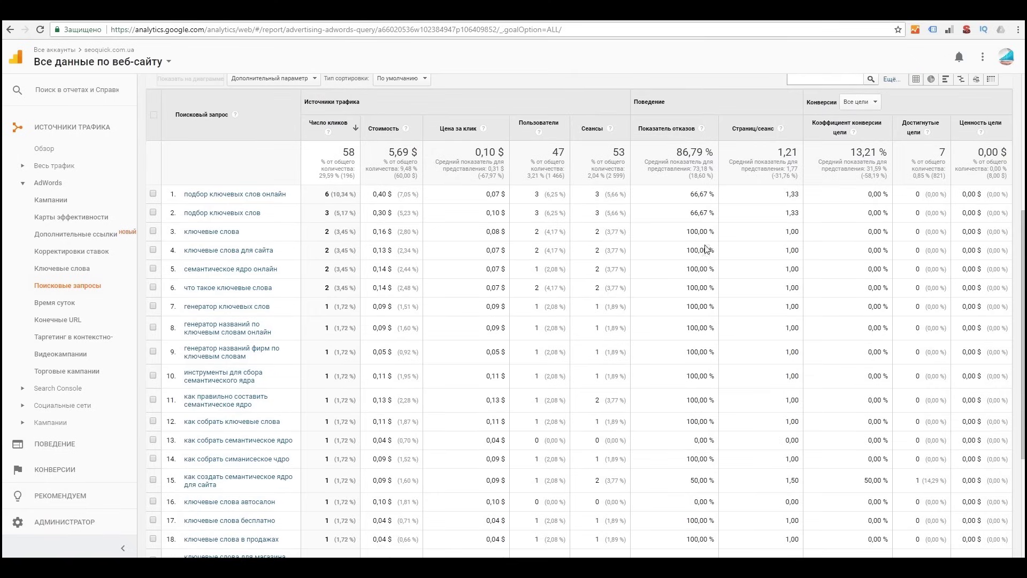
{"action": "left_click", "coordinate": [907, 131]}
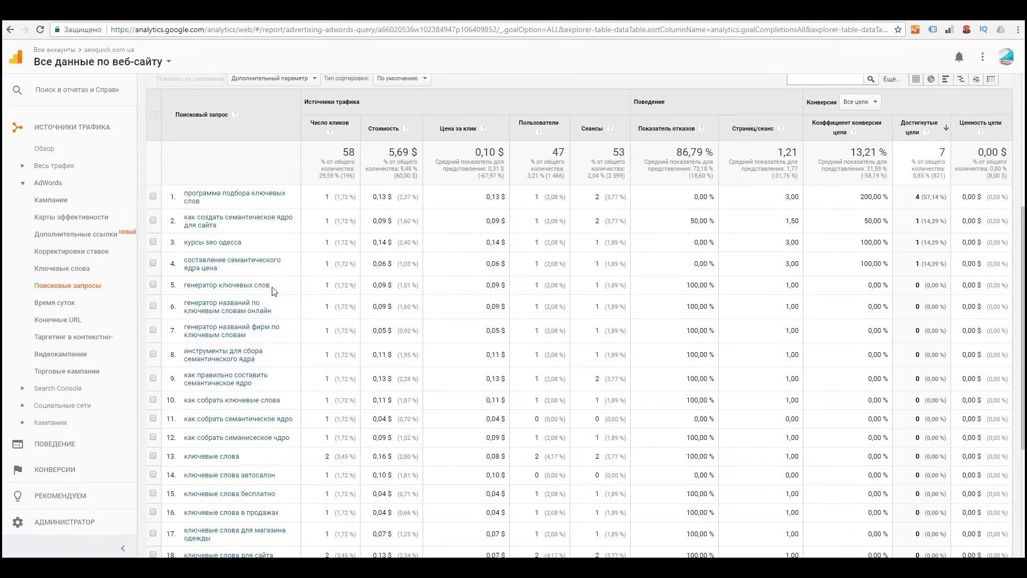
{"action": "left_click", "coordinate": [153, 196]}
{"action": "key", "text": "alt+Left"}
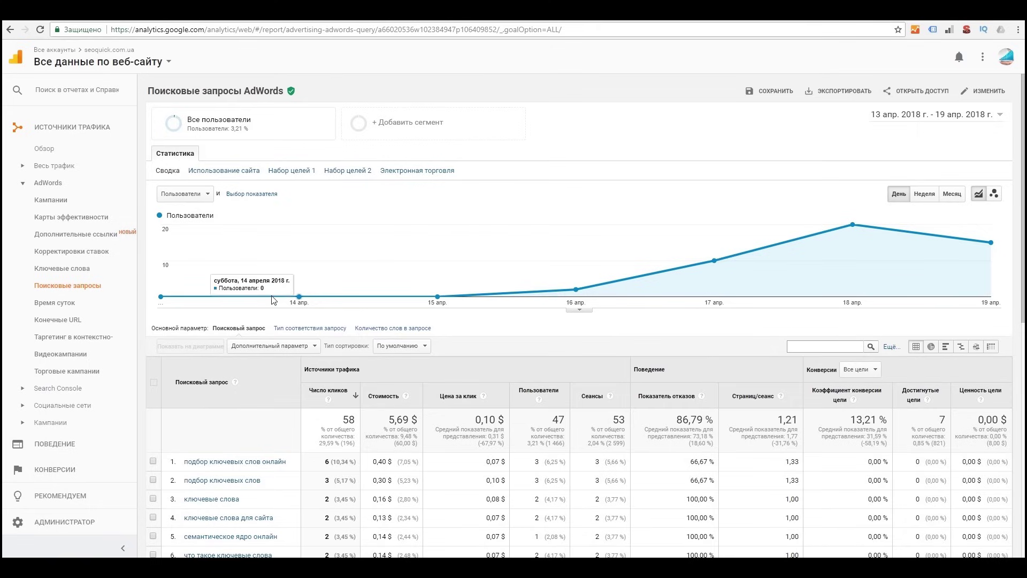
{"action": "left_click", "coordinate": [74, 339]}
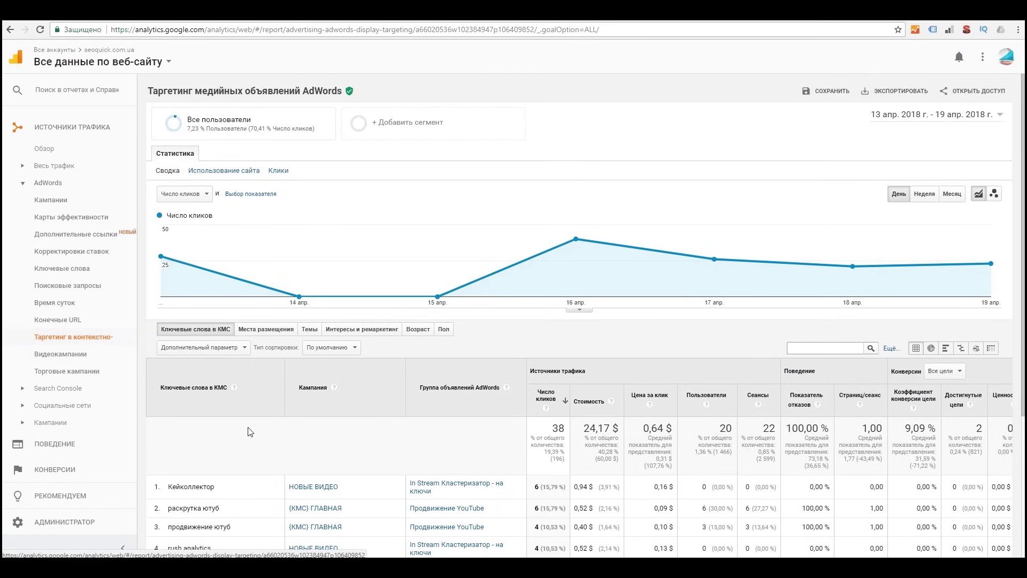
Step: Break Display Targeting down by Placements, Topics, then Interests & Remarketing (18 clicks, 19,71 $)
{"action": "scroll", "coordinate": [266, 478], "scroll_direction": "down", "scroll_amount": 4}
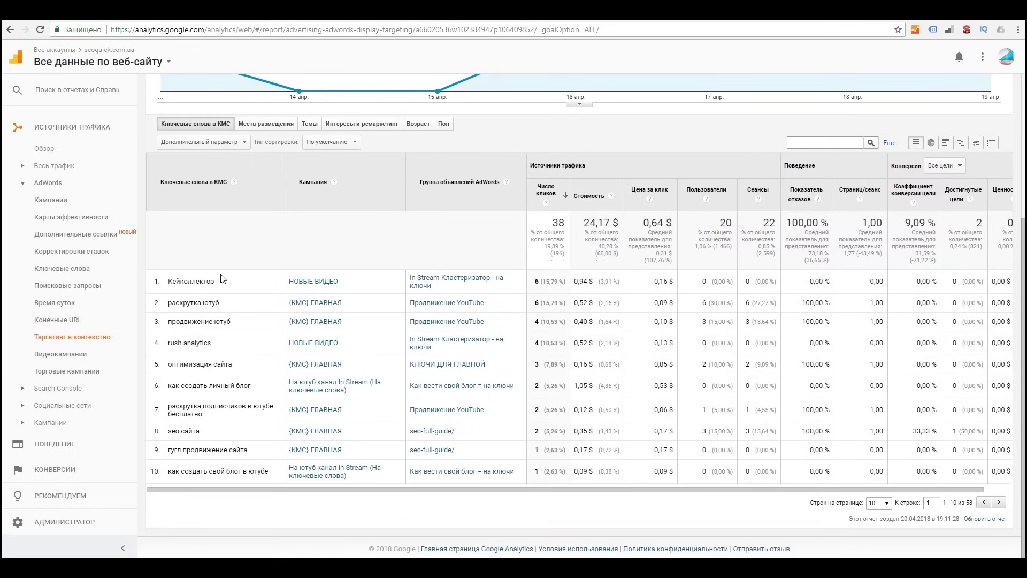
{"action": "left_click", "coordinate": [280, 122]}
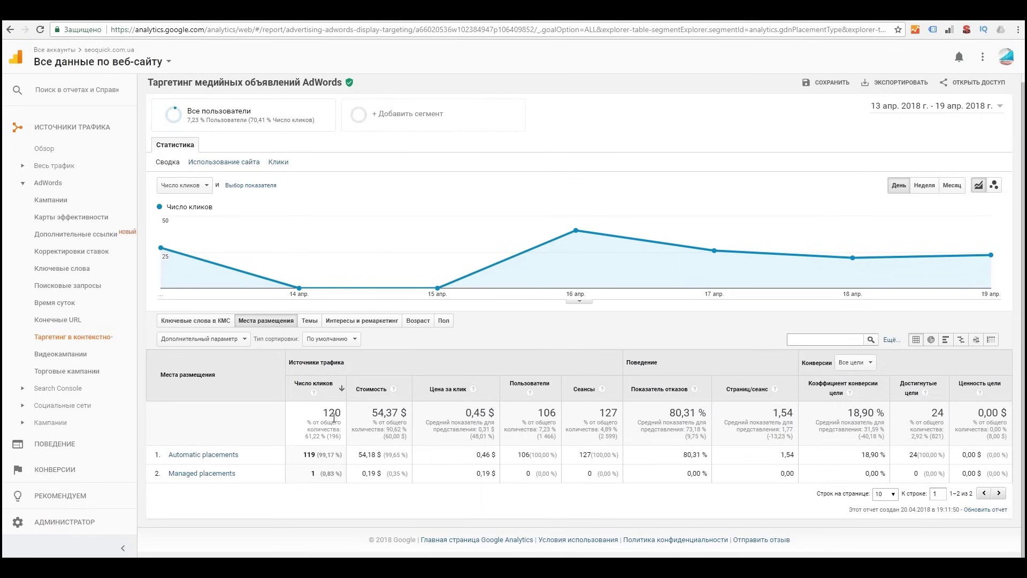
{"action": "left_click", "coordinate": [312, 321]}
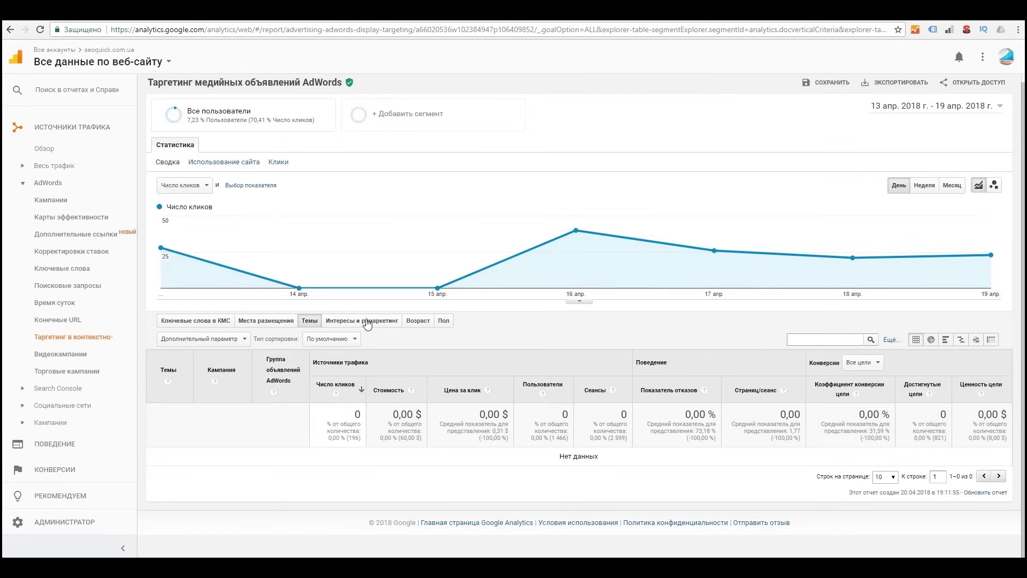
{"action": "left_click", "coordinate": [366, 321]}
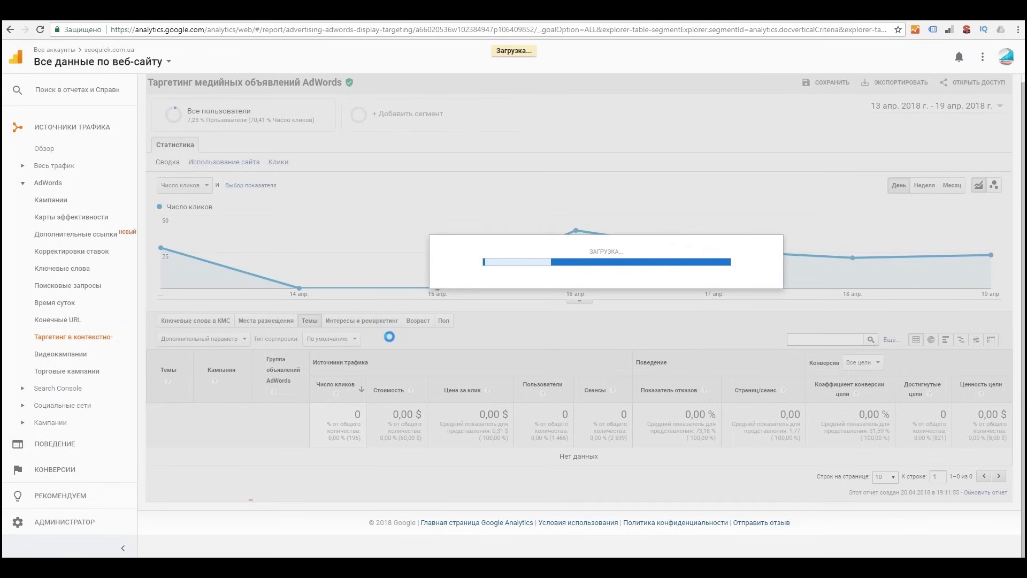
{"action": "scroll", "coordinate": [398, 379], "scroll_direction": "down", "scroll_amount": 1}
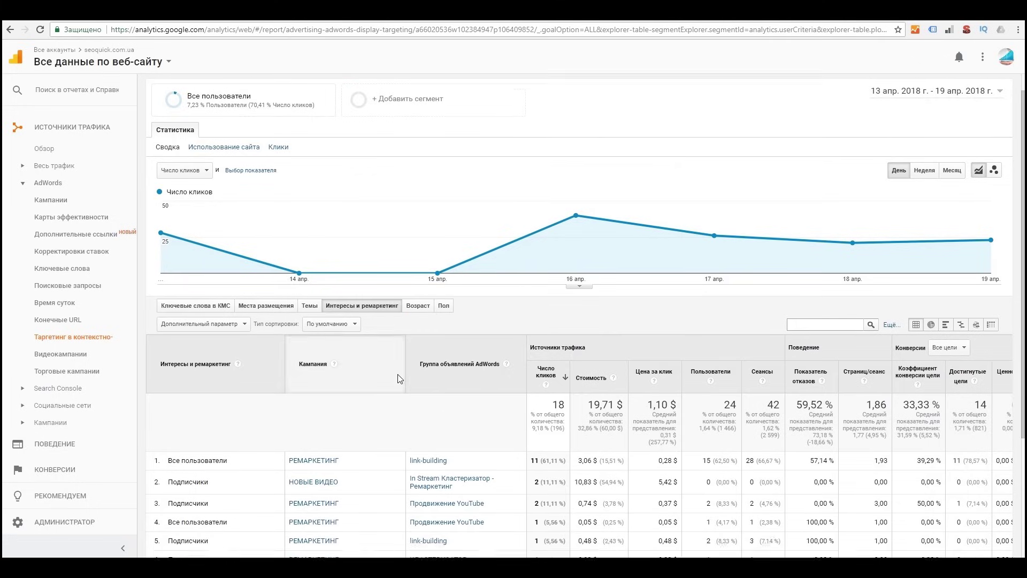
{"action": "scroll", "coordinate": [398, 379], "scroll_direction": "down", "scroll_amount": 3}
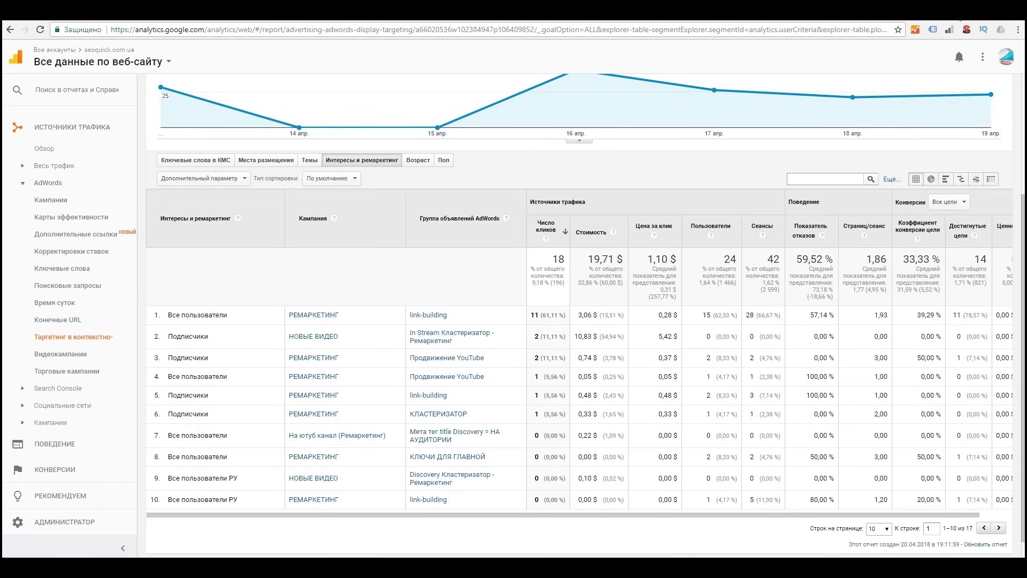
{"action": "left_click", "coordinate": [58, 388]}
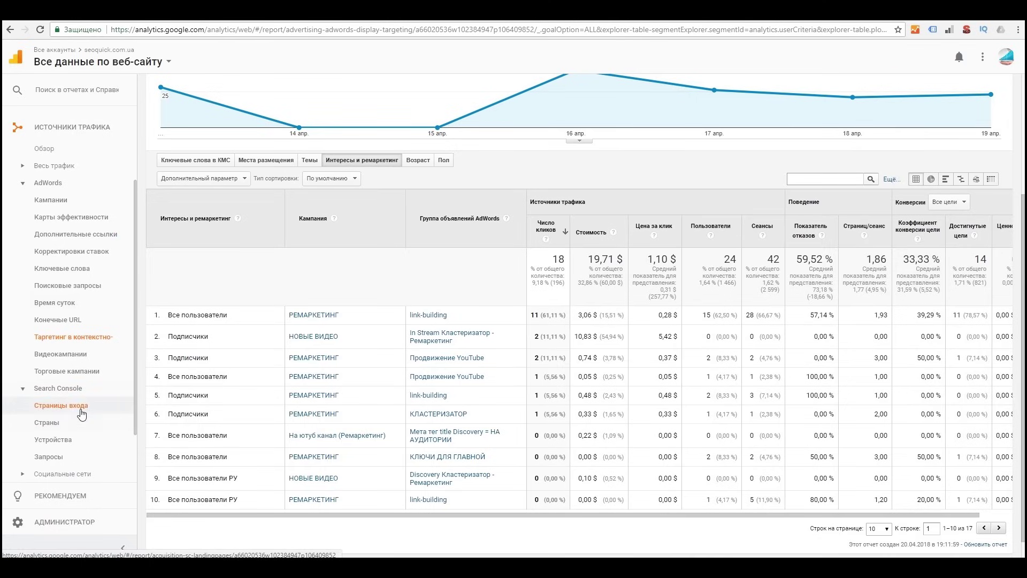
Step: Open Search Console Landing Pages (30 135 impressions, 489 clicks) and scroll the table
{"action": "left_click", "coordinate": [79, 409]}
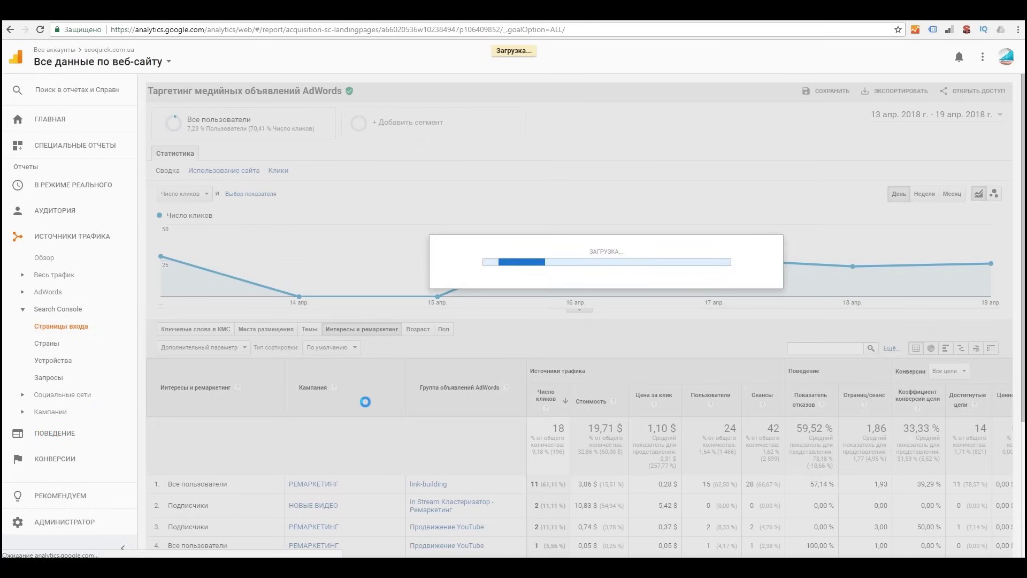
{"action": "scroll", "coordinate": [374, 405], "scroll_direction": "down", "scroll_amount": 3}
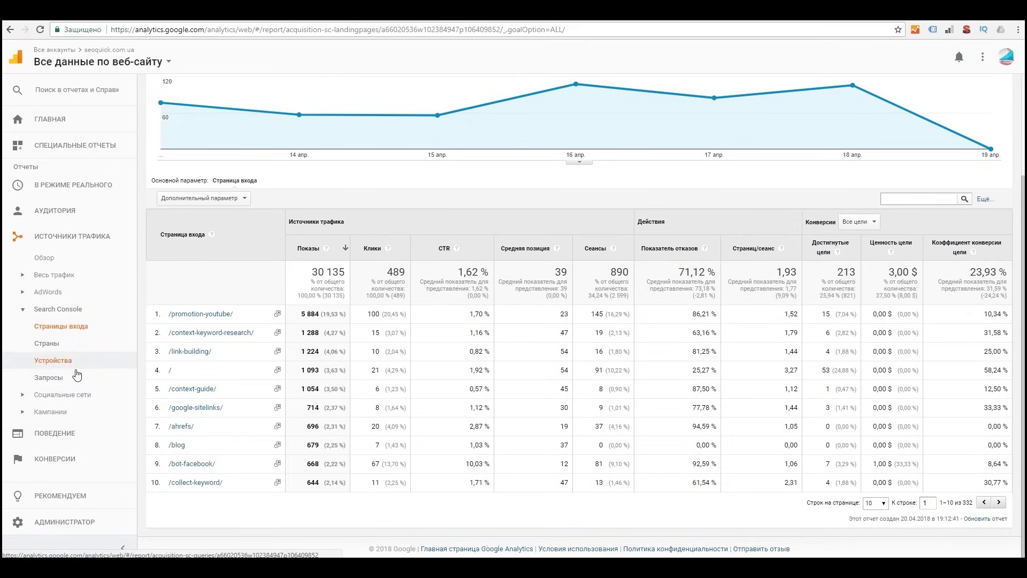
Step: Open Search Console Queries and highlight the (other) entry and ahrefs' 1,08 % CTR
{"action": "left_click", "coordinate": [77, 378]}
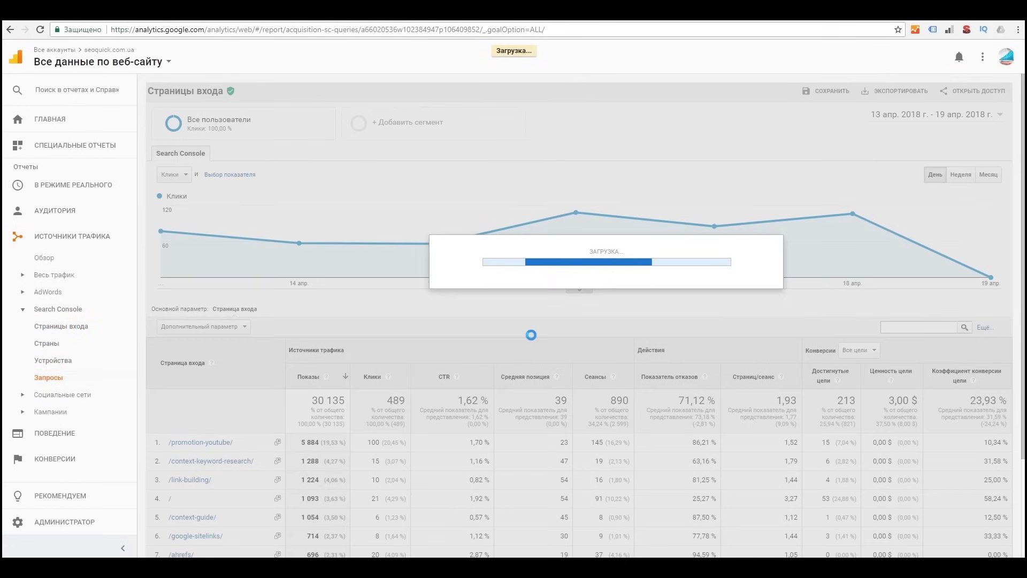
{"action": "scroll", "coordinate": [558, 406], "scroll_direction": "down", "scroll_amount": 1}
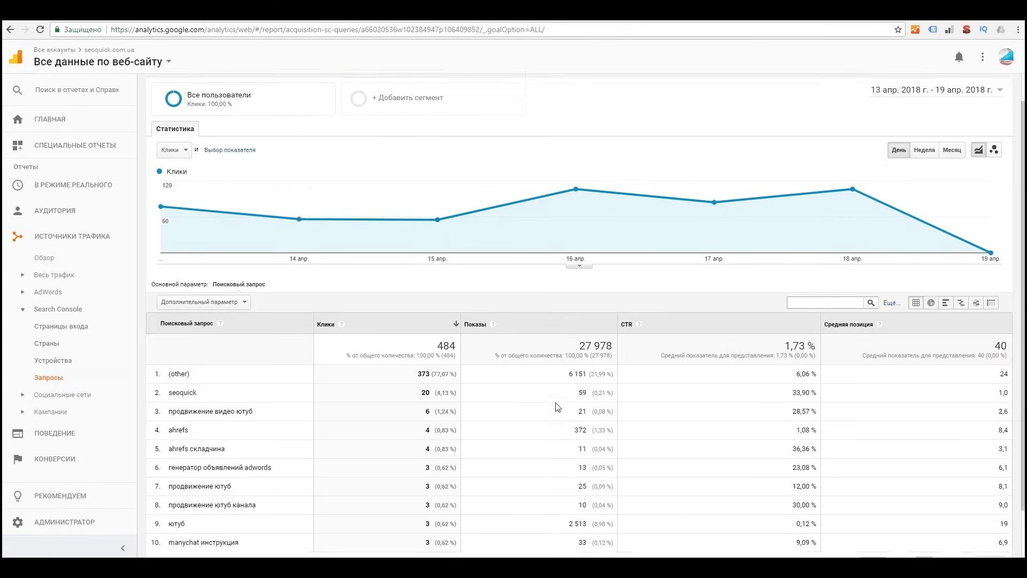
{"action": "scroll", "coordinate": [558, 406], "scroll_direction": "down", "scroll_amount": 3}
{"action": "left_click_drag", "start_coordinate": [192, 318], "coordinate": [168, 316]}
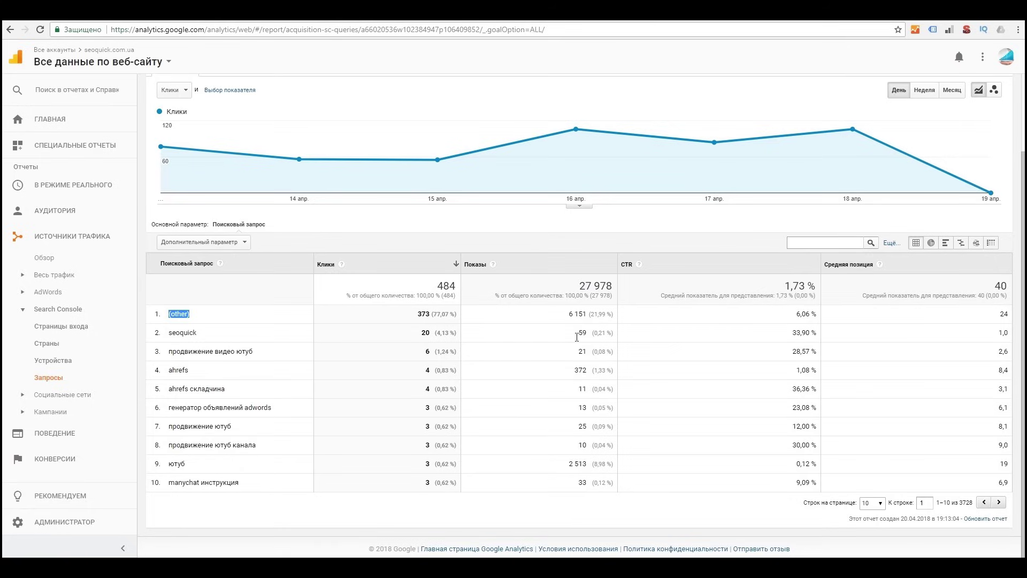
{"action": "double_click", "coordinate": [813, 370]}
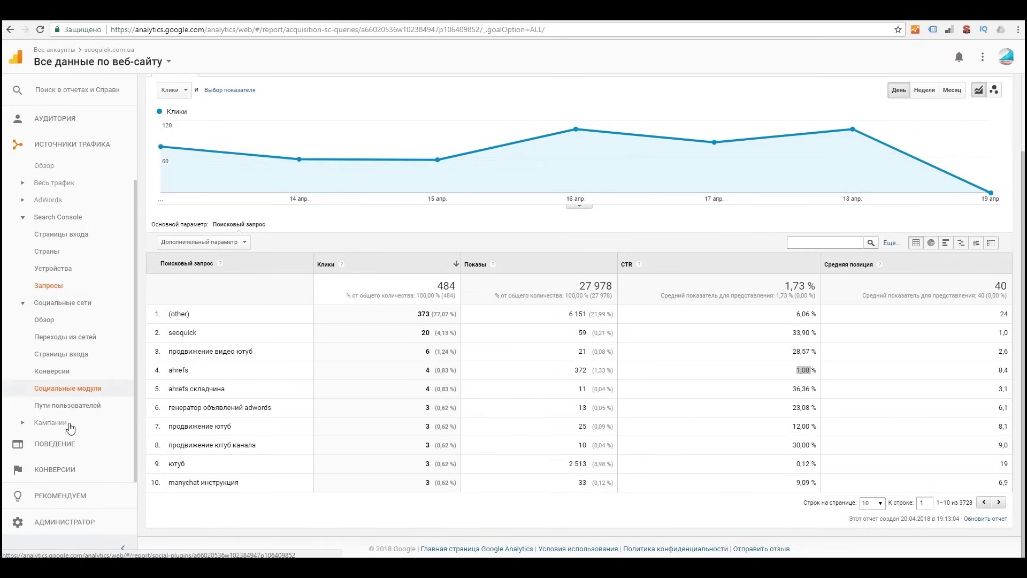
{"action": "left_click", "coordinate": [75, 451]}
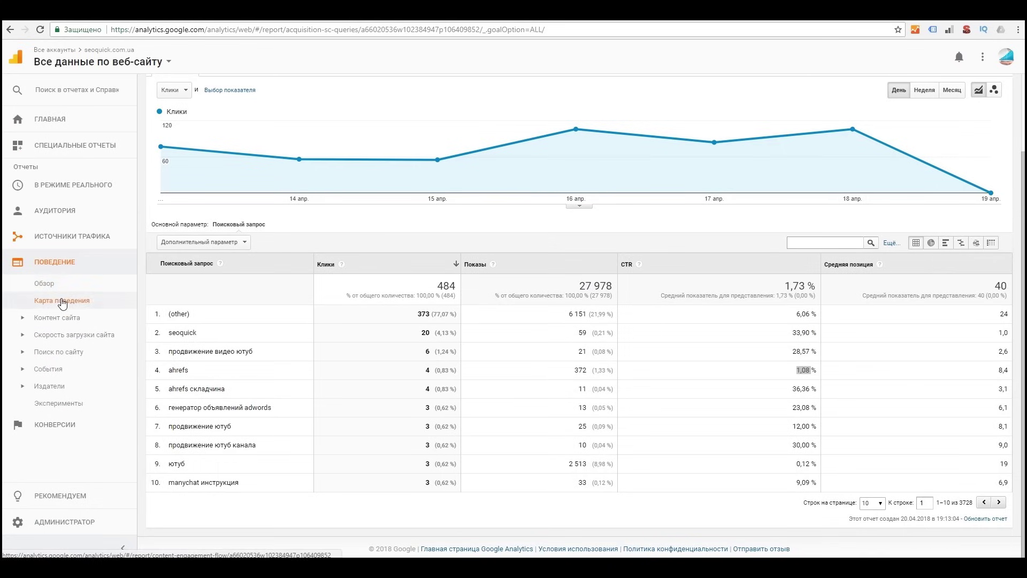
{"action": "left_click", "coordinate": [62, 301]}
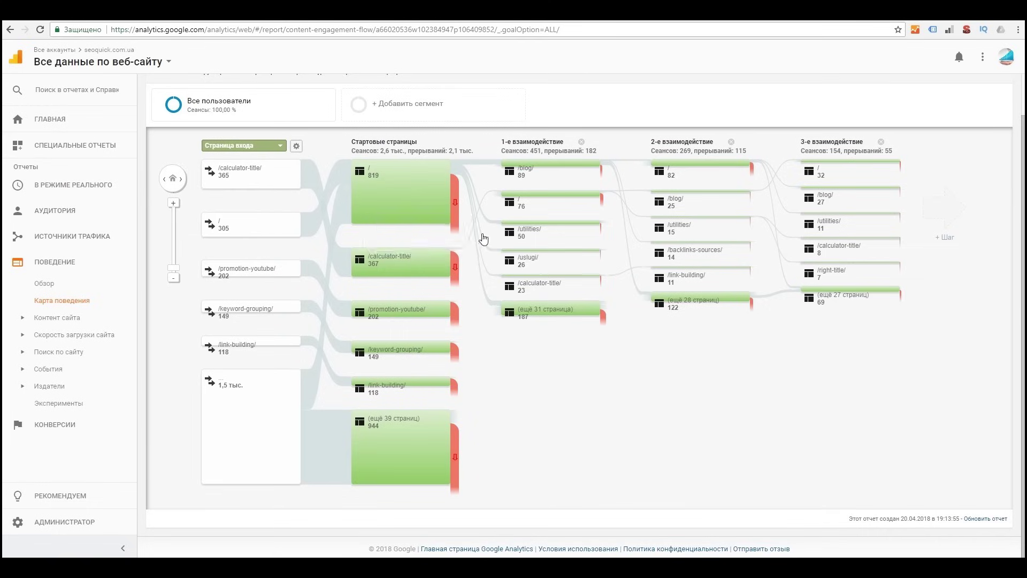
{"action": "mouse_move", "coordinate": [577, 316]}
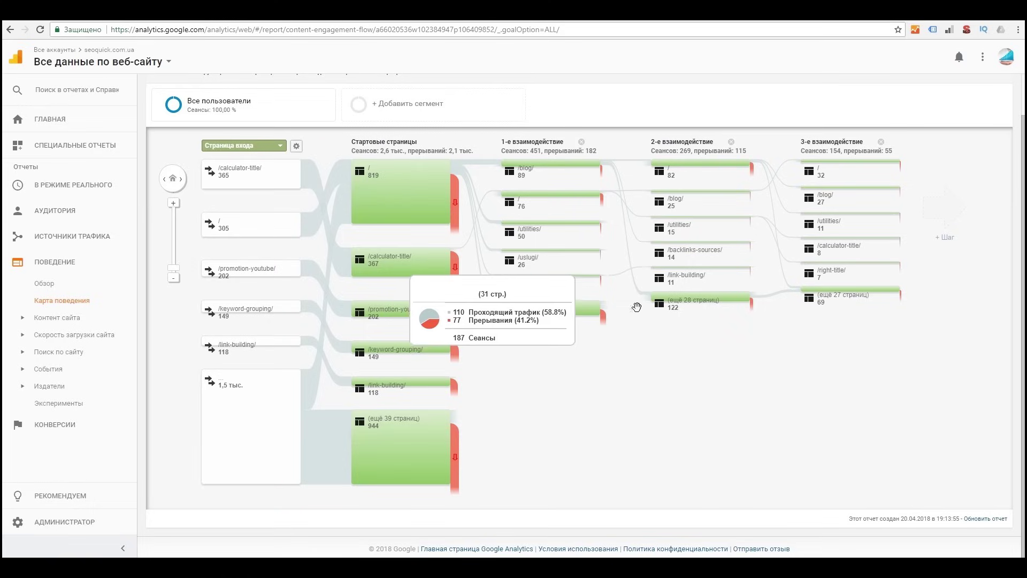
{"action": "mouse_move", "coordinate": [802, 296]}
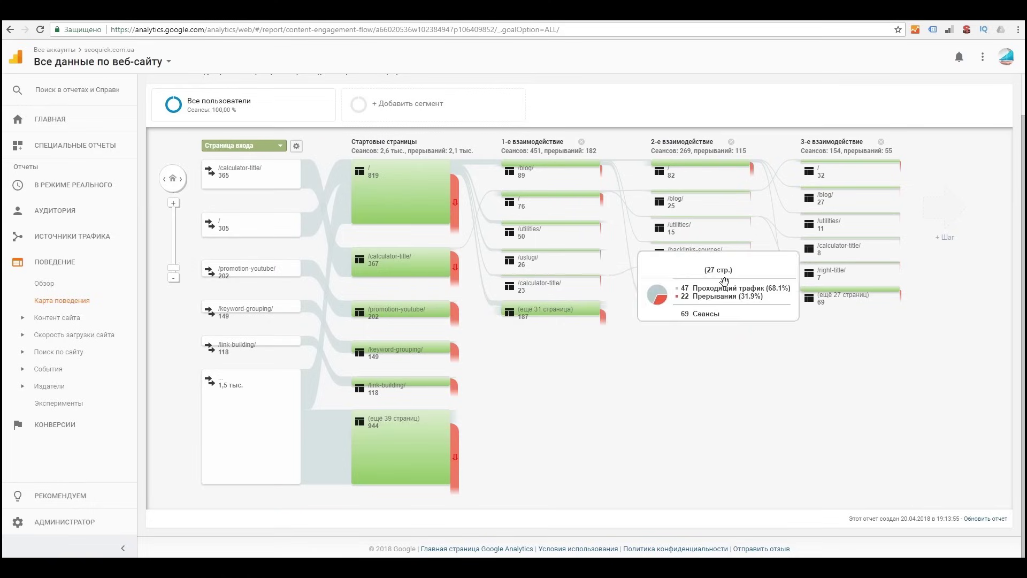
{"action": "mouse_move", "coordinate": [423, 432]}
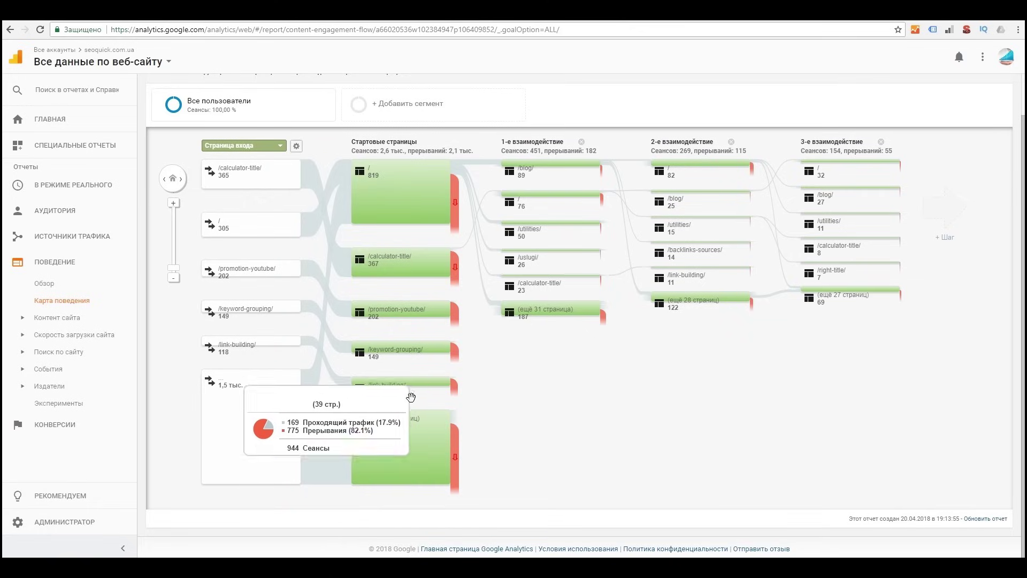
{"action": "left_click", "coordinate": [557, 309]}
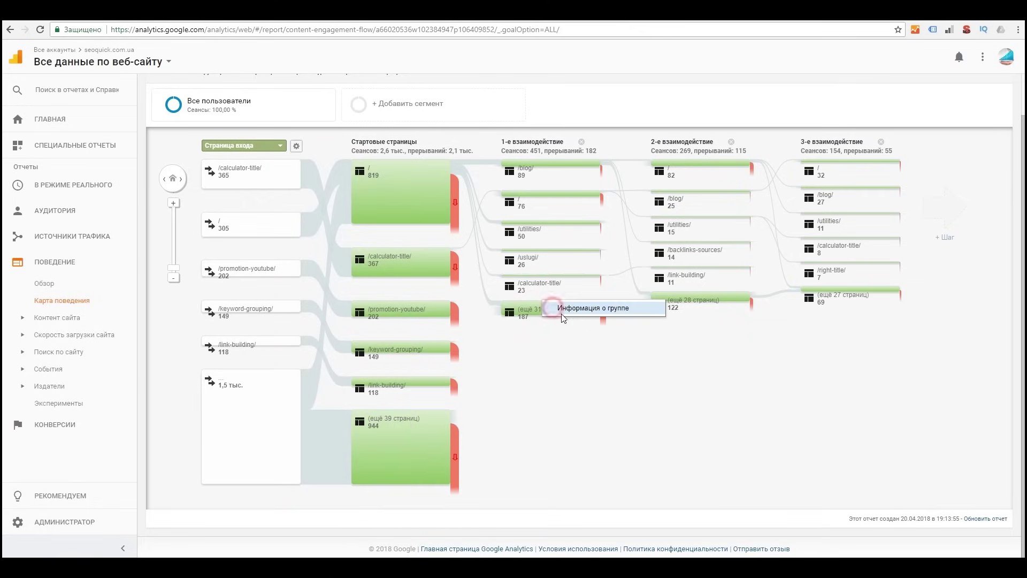
{"action": "left_click", "coordinate": [568, 308]}
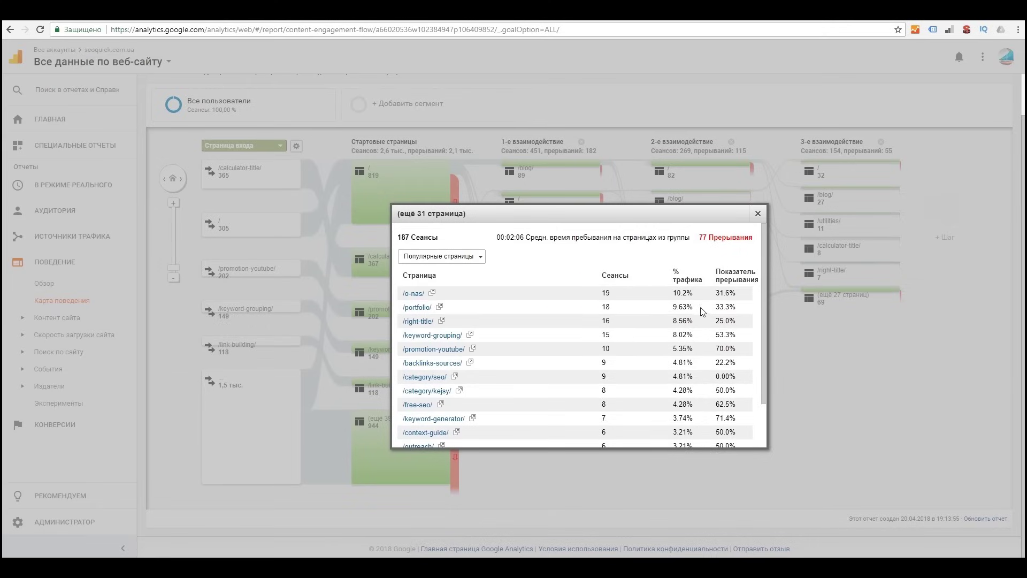
{"action": "left_click_drag", "start_coordinate": [677, 292], "coordinate": [736, 293]}
{"action": "left_click_drag", "start_coordinate": [405, 404], "coordinate": [744, 403]}
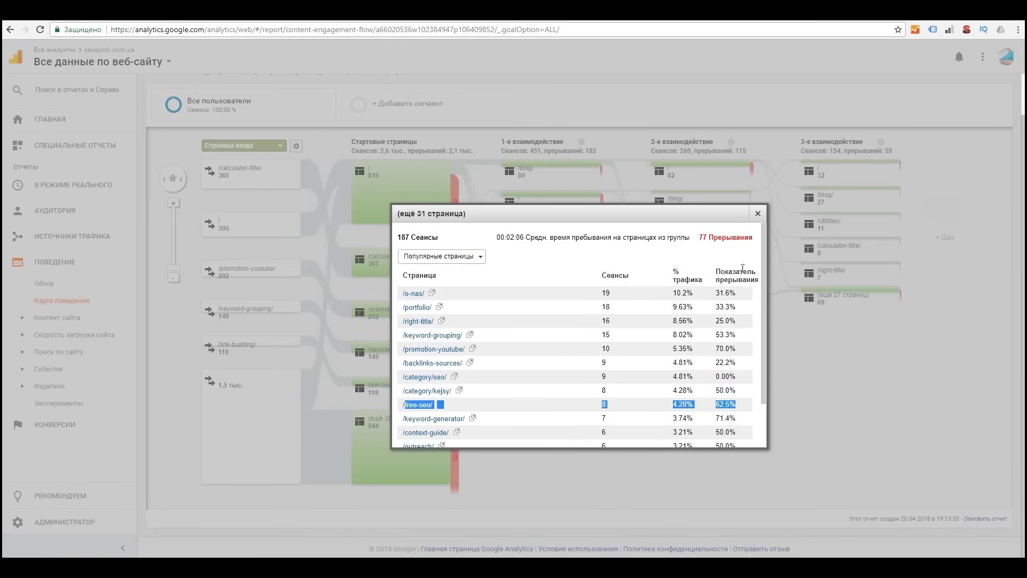
{"action": "left_click", "coordinate": [758, 214]}
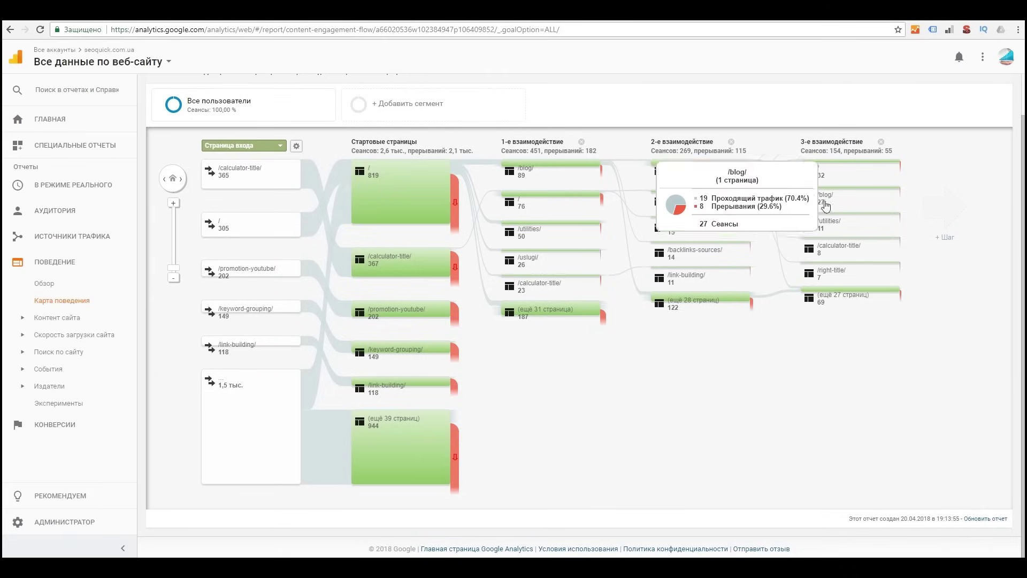
{"action": "scroll", "coordinate": [710, 332], "scroll_direction": "up", "scroll_amount": 2}
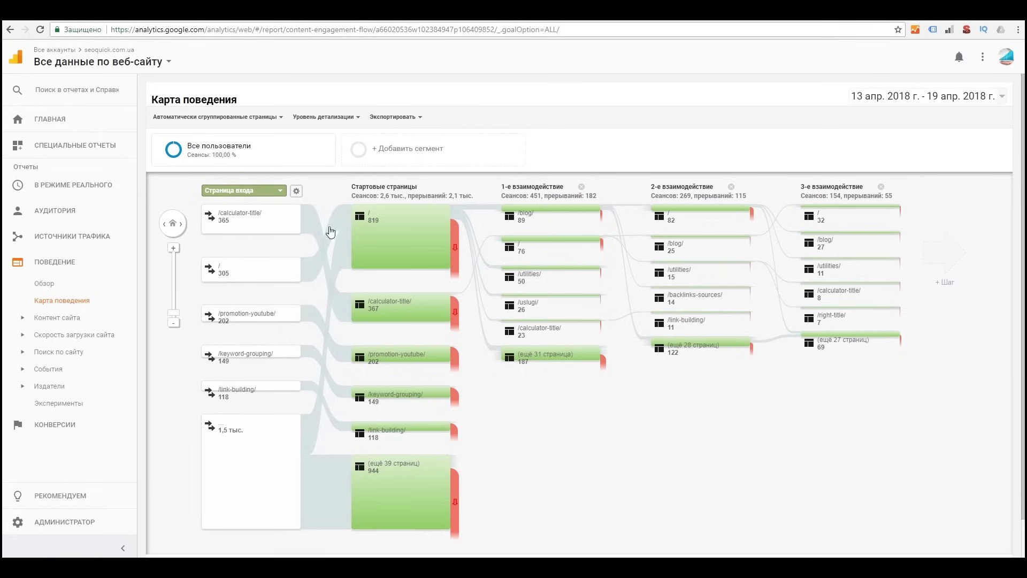
{"action": "mouse_move", "coordinate": [407, 236]}
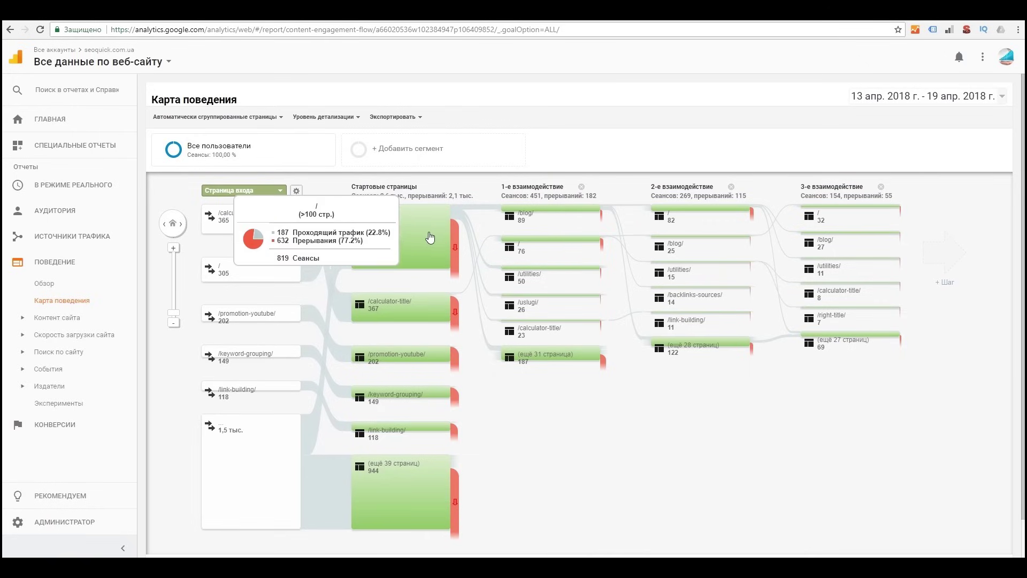
{"action": "mouse_move", "coordinate": [454, 269]}
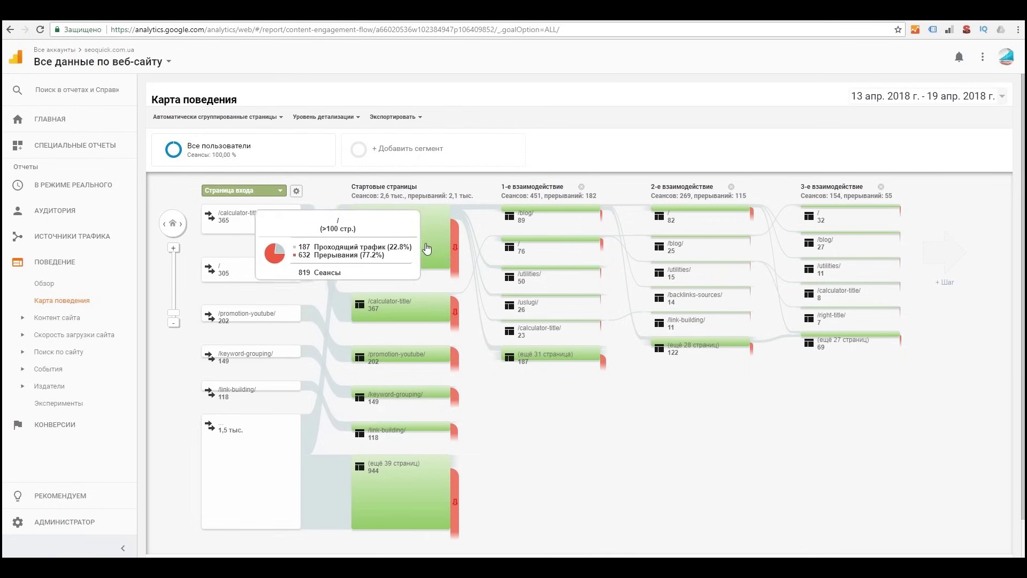
{"action": "mouse_move", "coordinate": [562, 356]}
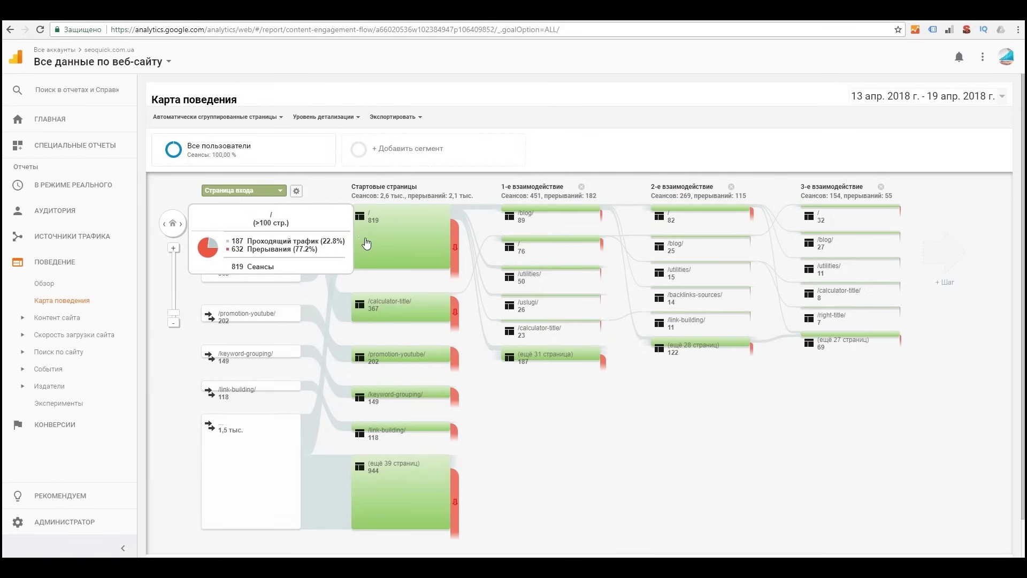
{"action": "left_click", "coordinate": [59, 317]}
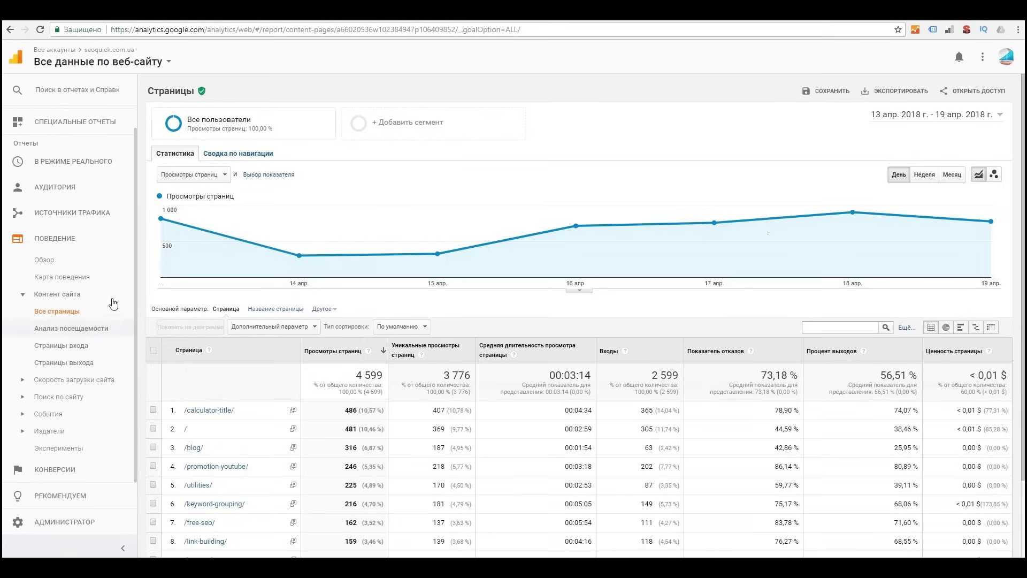
Step: Review the All Pages report's 238 pages, noting page value below 0,01 $ and 73,18 % bounce rate
{"action": "left_click", "coordinate": [96, 330]}
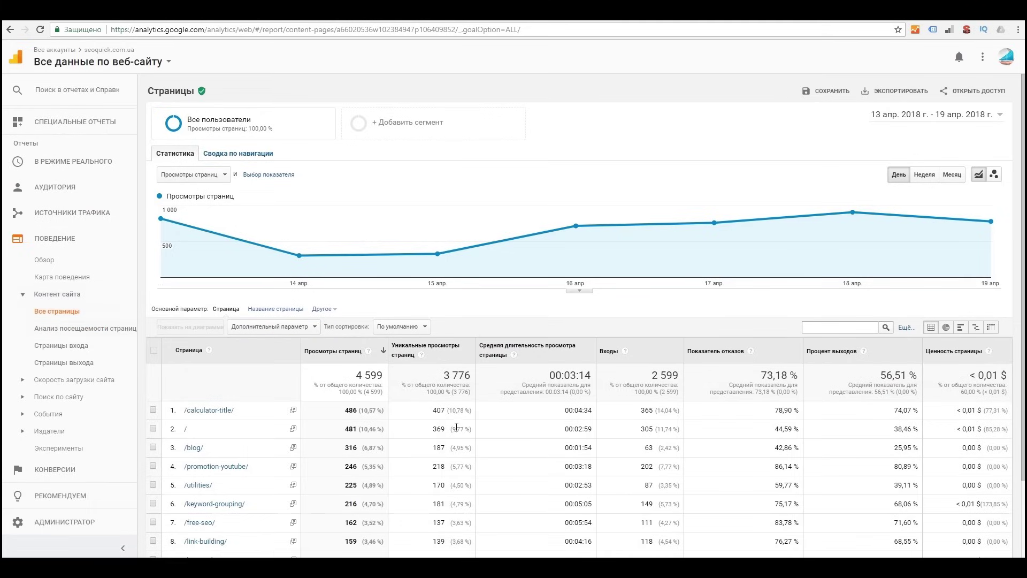
{"action": "scroll", "coordinate": [326, 416], "scroll_direction": "down", "scroll_amount": 2}
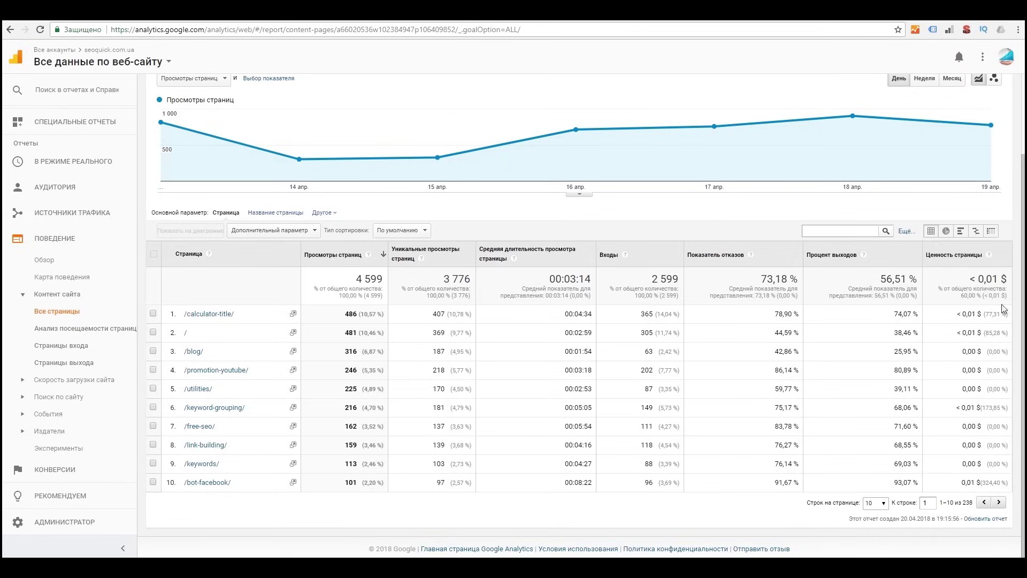
{"action": "left_click_drag", "start_coordinate": [1005, 296], "coordinate": [936, 293]}
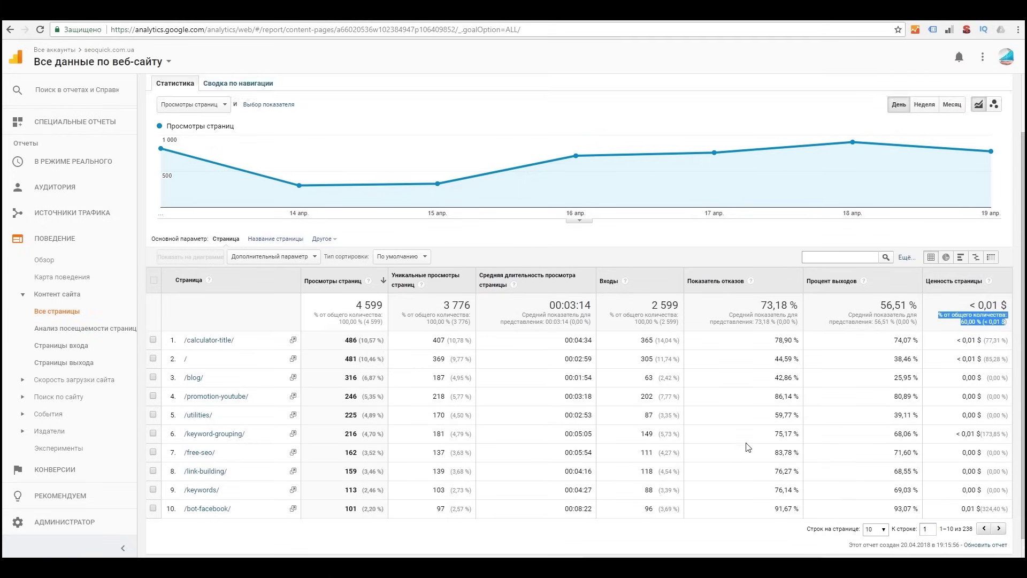
{"action": "scroll", "coordinate": [746, 450], "scroll_direction": "up", "scroll_amount": 2}
{"action": "scroll", "coordinate": [378, 397], "scroll_direction": "down", "scroll_amount": 2}
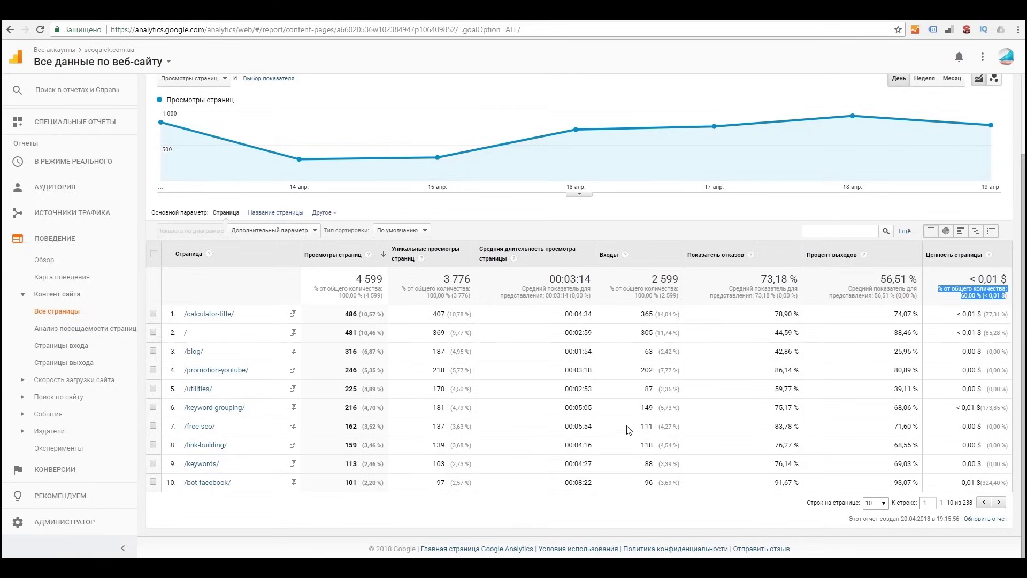
{"action": "scroll", "coordinate": [630, 428], "scroll_direction": "up", "scroll_amount": 2}
{"action": "scroll", "coordinate": [732, 438], "scroll_direction": "down", "scroll_amount": 2}
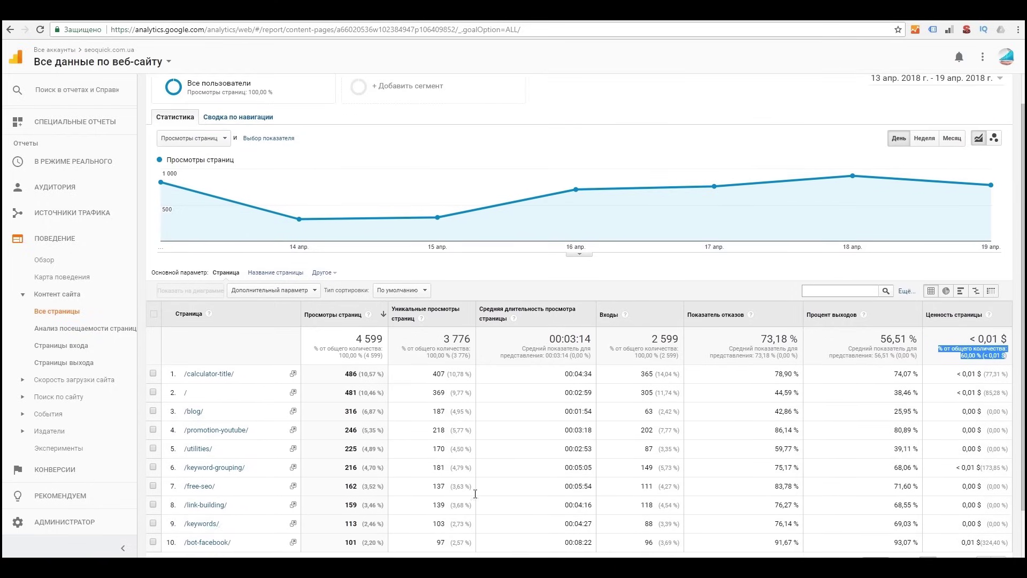
{"action": "left_click", "coordinate": [74, 380]}
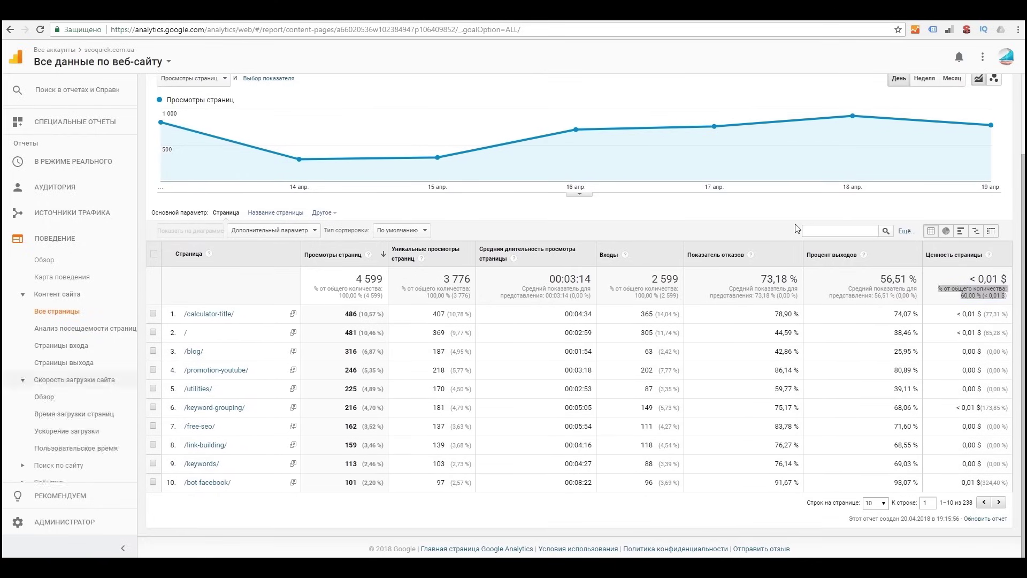
Step: View the Site Speed overview, then Page Timings against the 30,08-second site average load time
{"action": "left_click", "coordinate": [49, 399]}
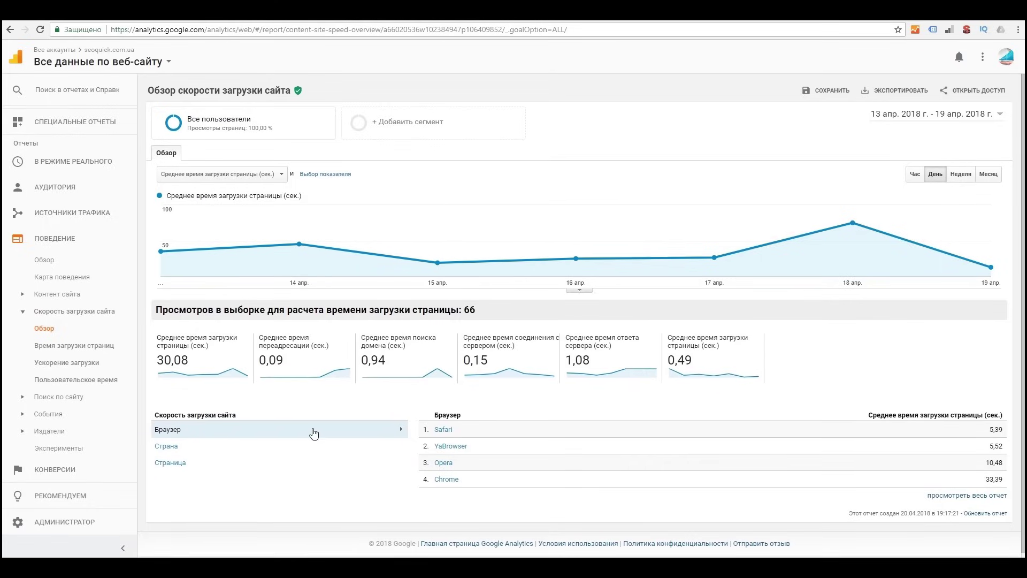
{"action": "scroll", "coordinate": [348, 431], "scroll_direction": "down", "scroll_amount": 1}
{"action": "left_click", "coordinate": [74, 345]}
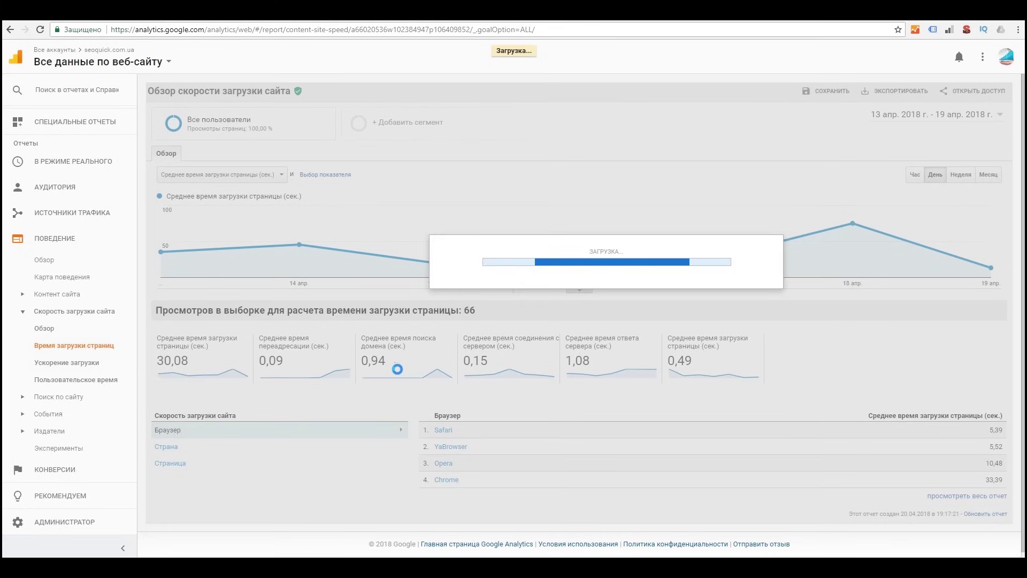
{"action": "scroll", "coordinate": [386, 391], "scroll_direction": "down", "scroll_amount": 2}
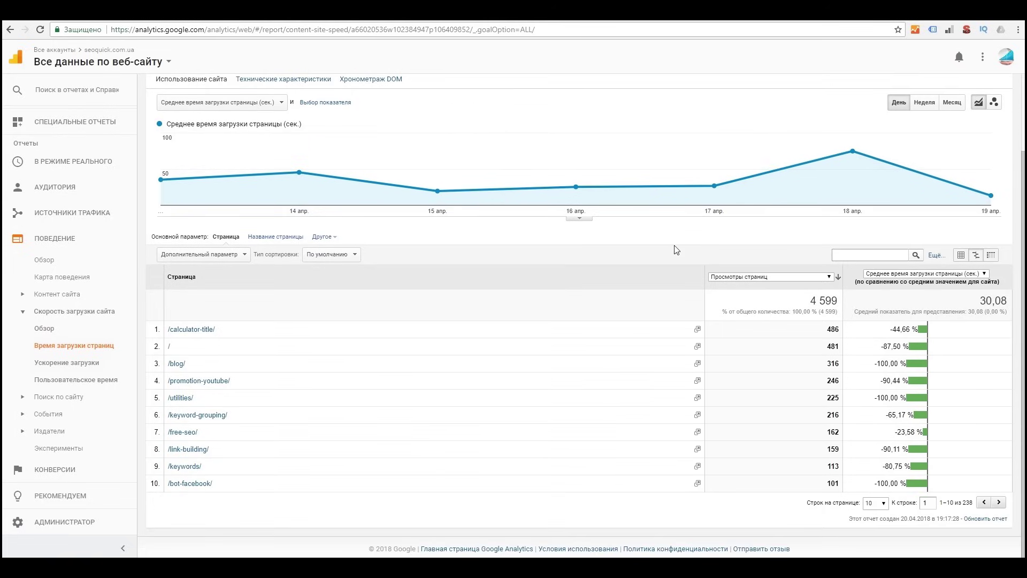